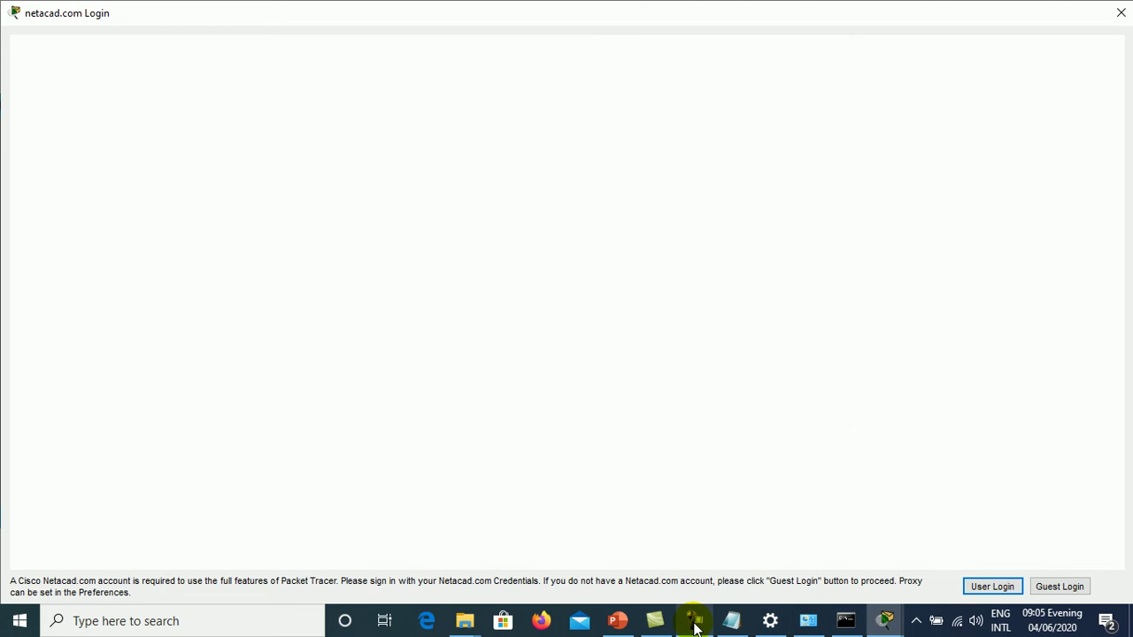
- Sign in to Packet Tracer with the Netacad account e-mail and password
mouse_move(694, 625)
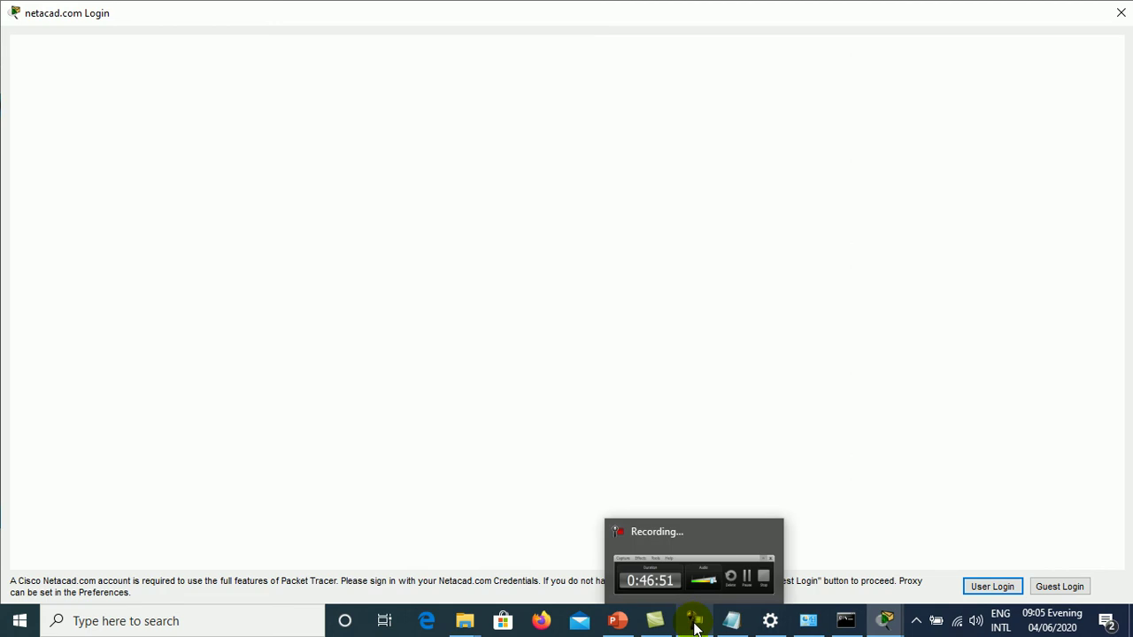
mouse_move(736, 560)
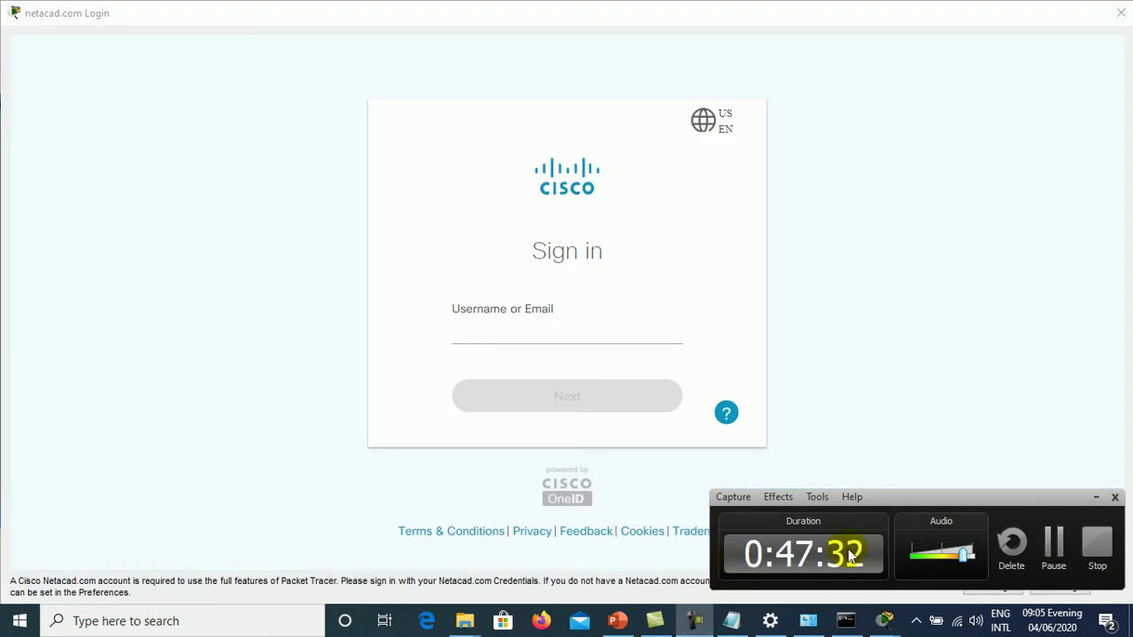
left_click(466, 345)
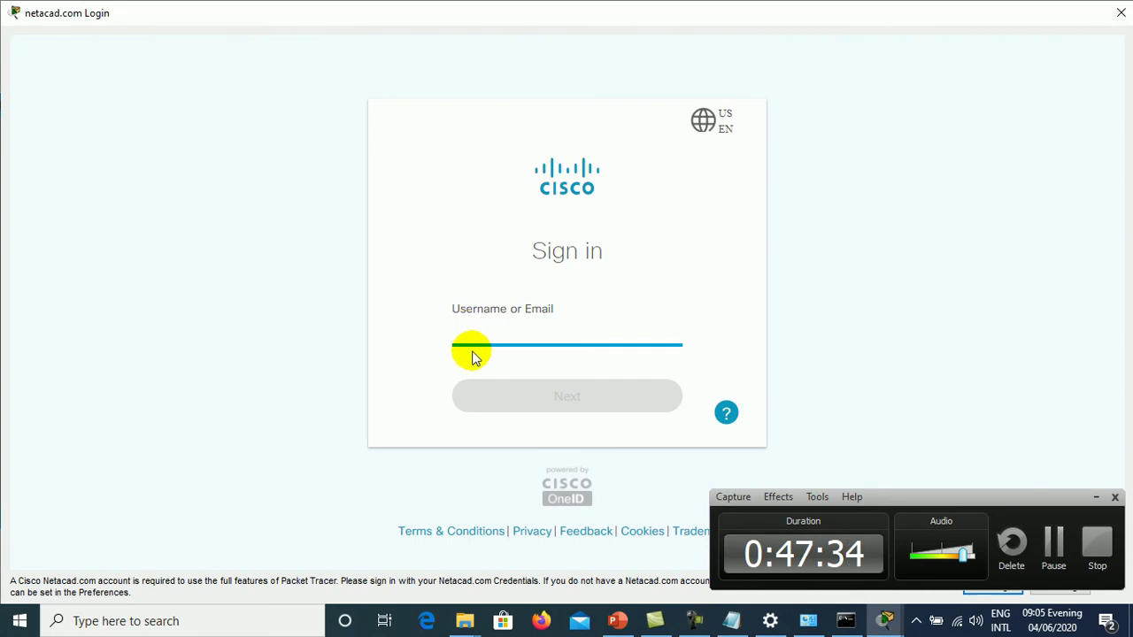
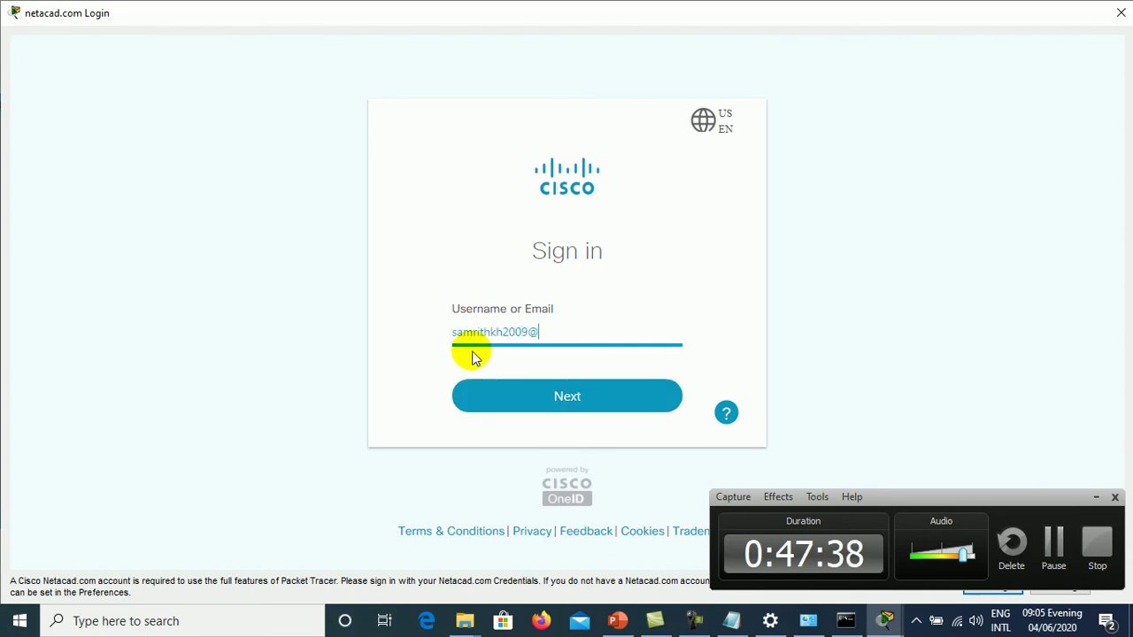
left_click(1096, 497)
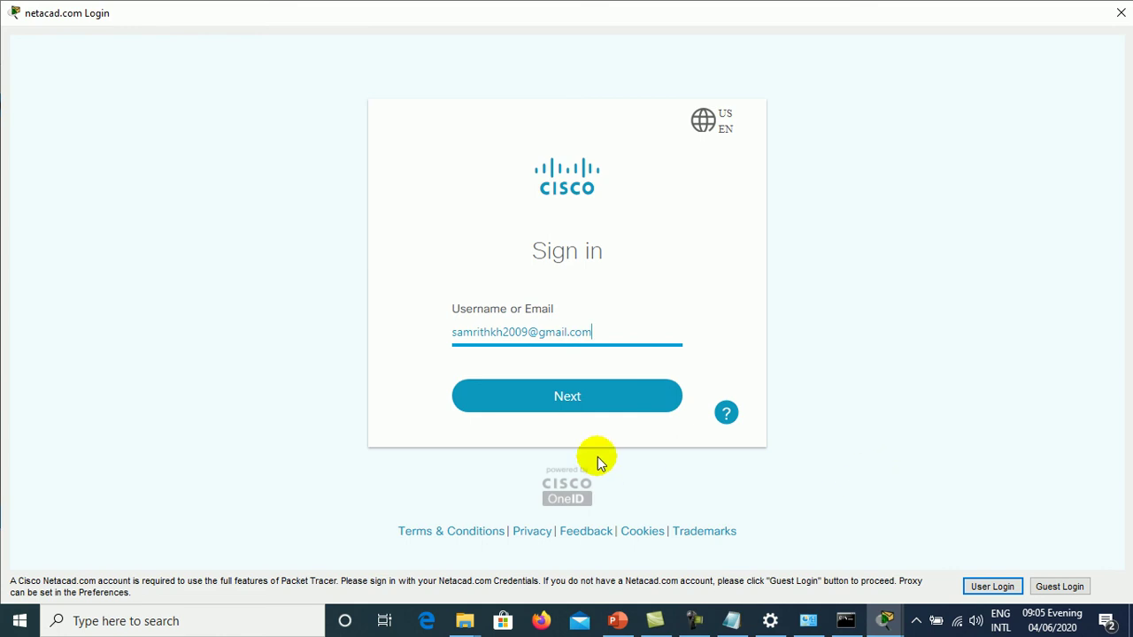
left_click(572, 405)
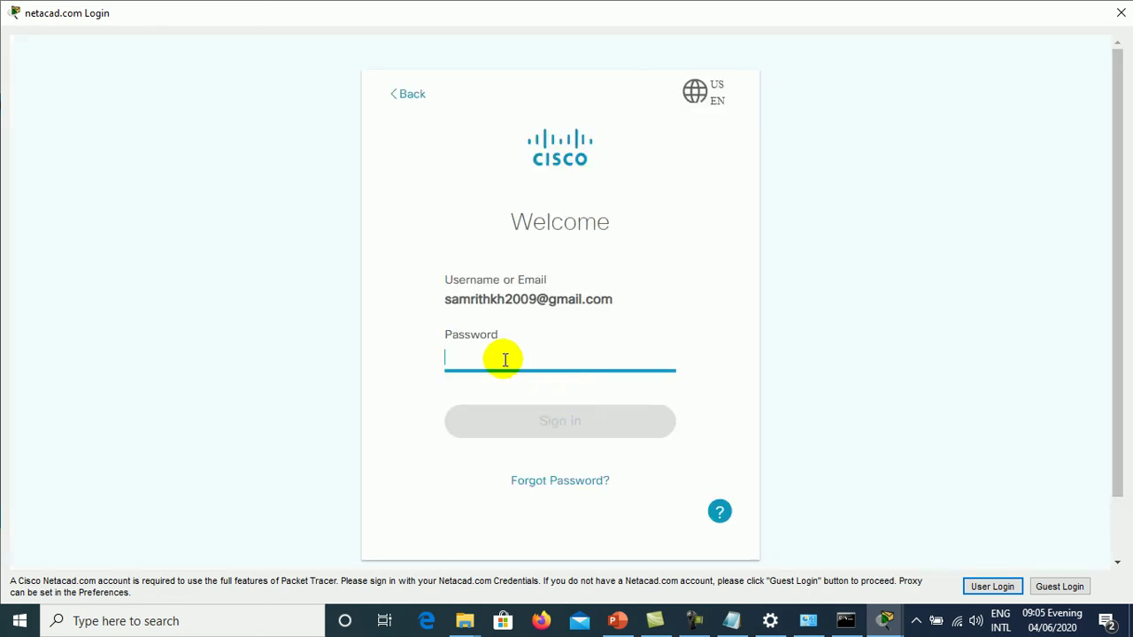
type("••")
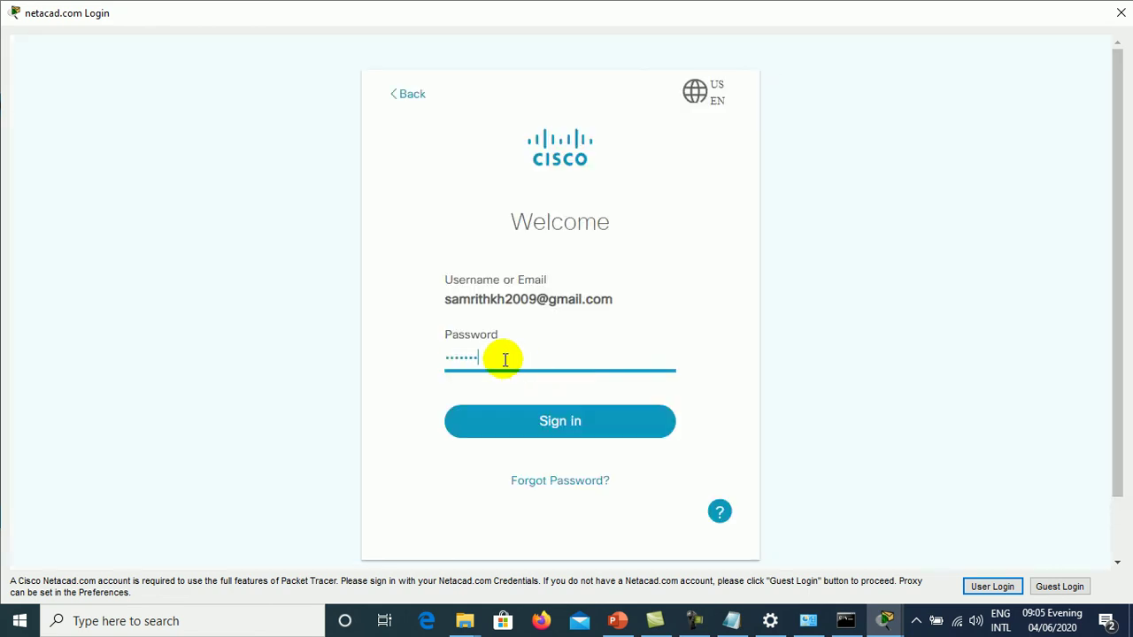
left_click(522, 423)
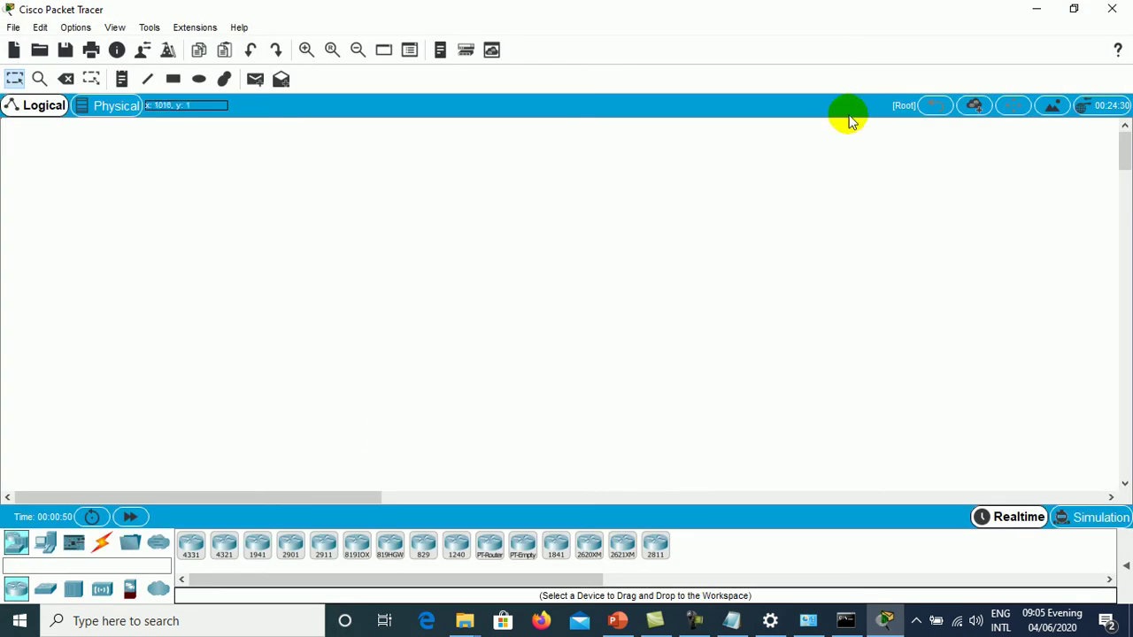
left_click(1037, 8)
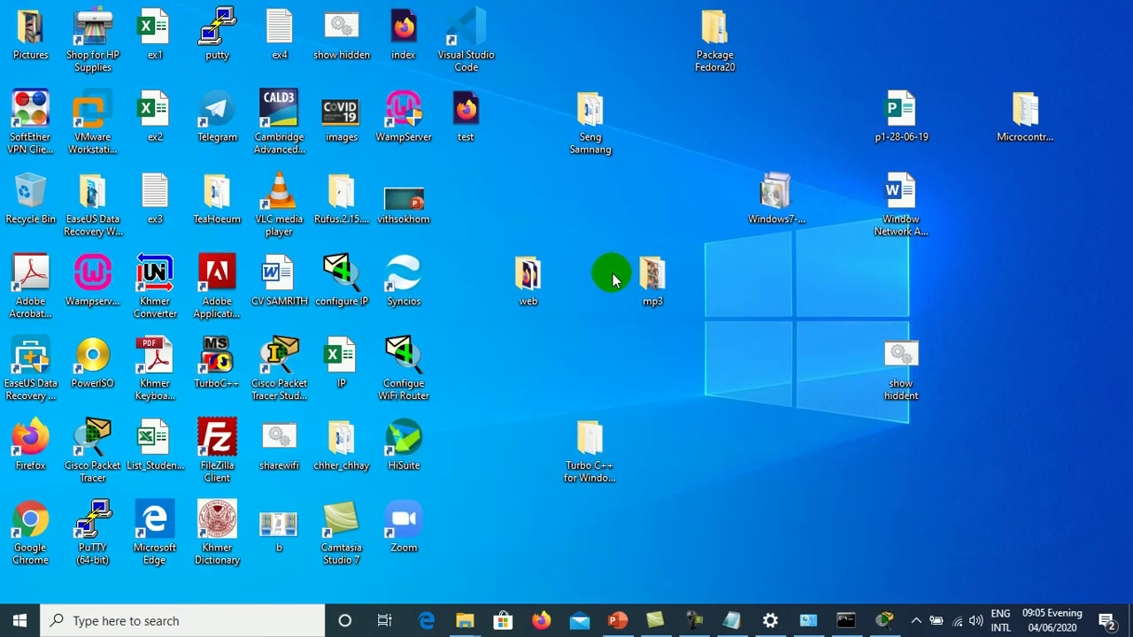
left_click(293, 370)
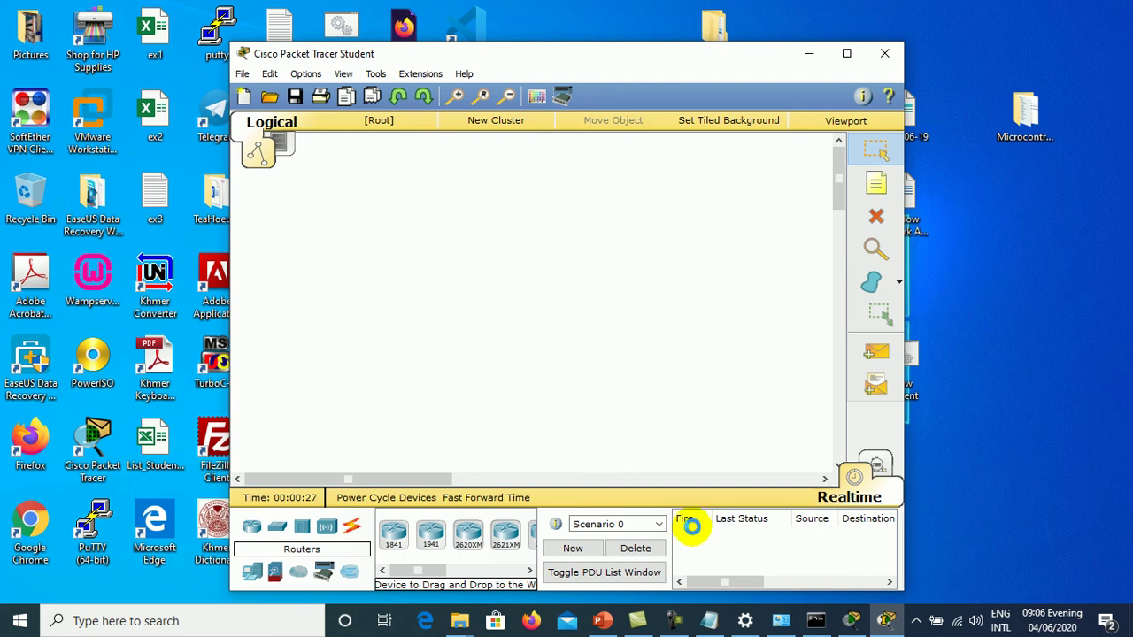
left_click(670, 620)
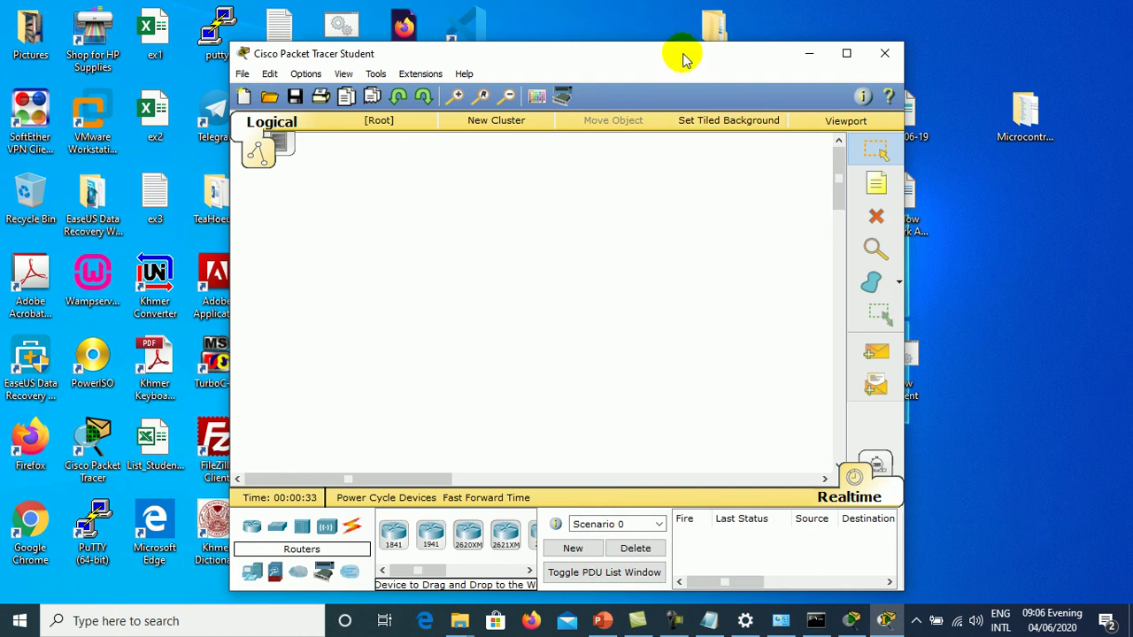
left_click_drag(683, 55, 686, 14)
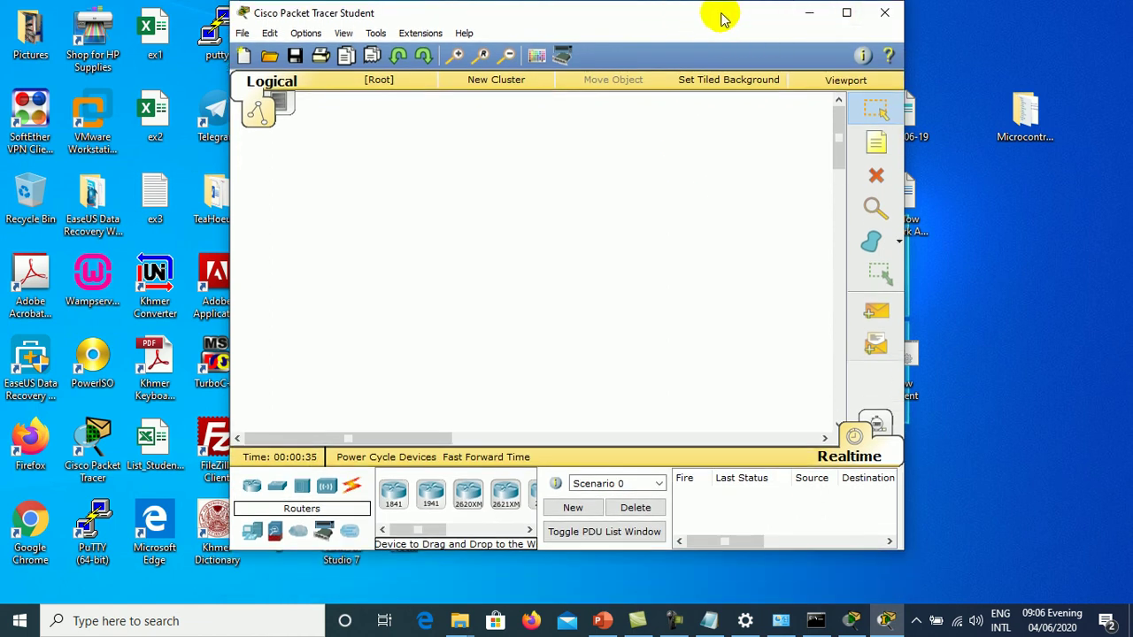
left_click(885, 16)
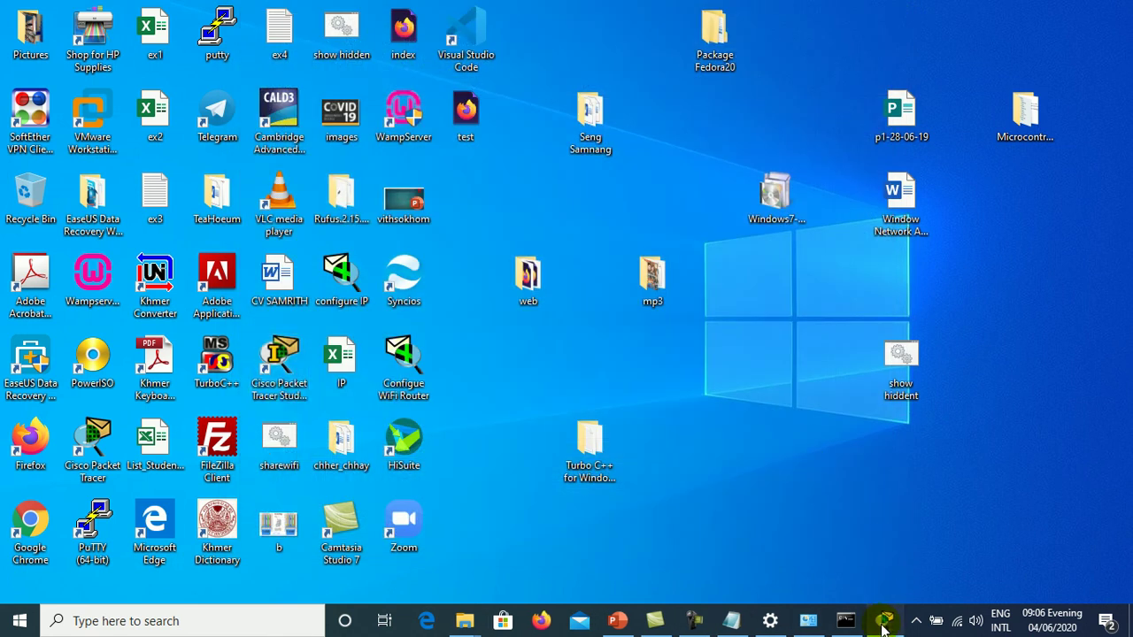
left_click(883, 619)
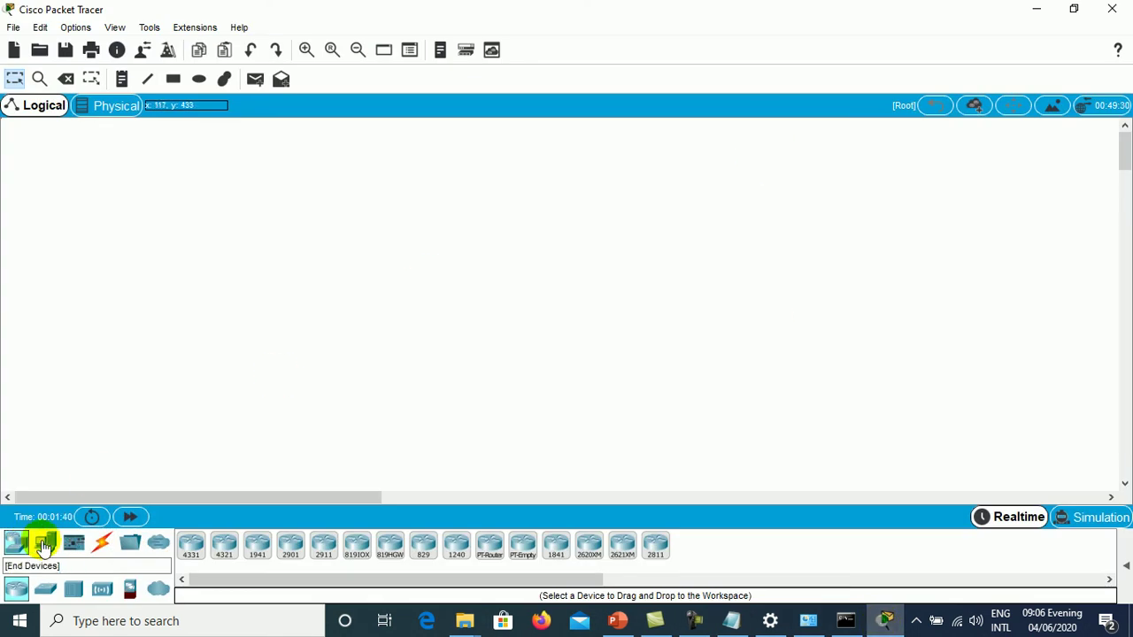
- Place two servers and a 2960 switch on the logical workspace
left_click(44, 546)
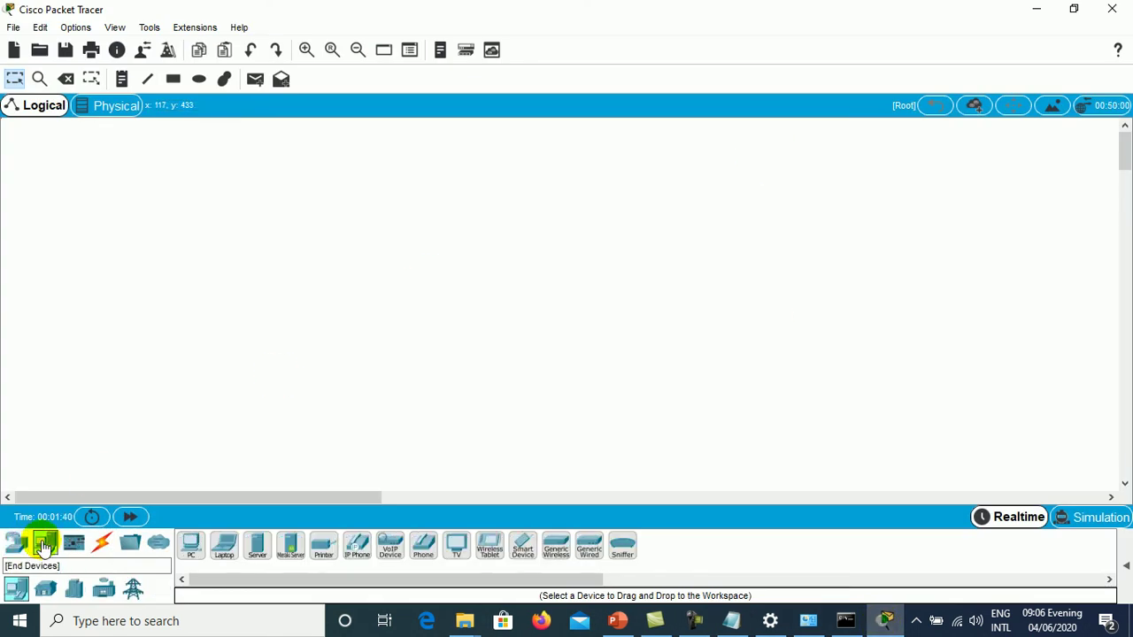
left_click(257, 553)
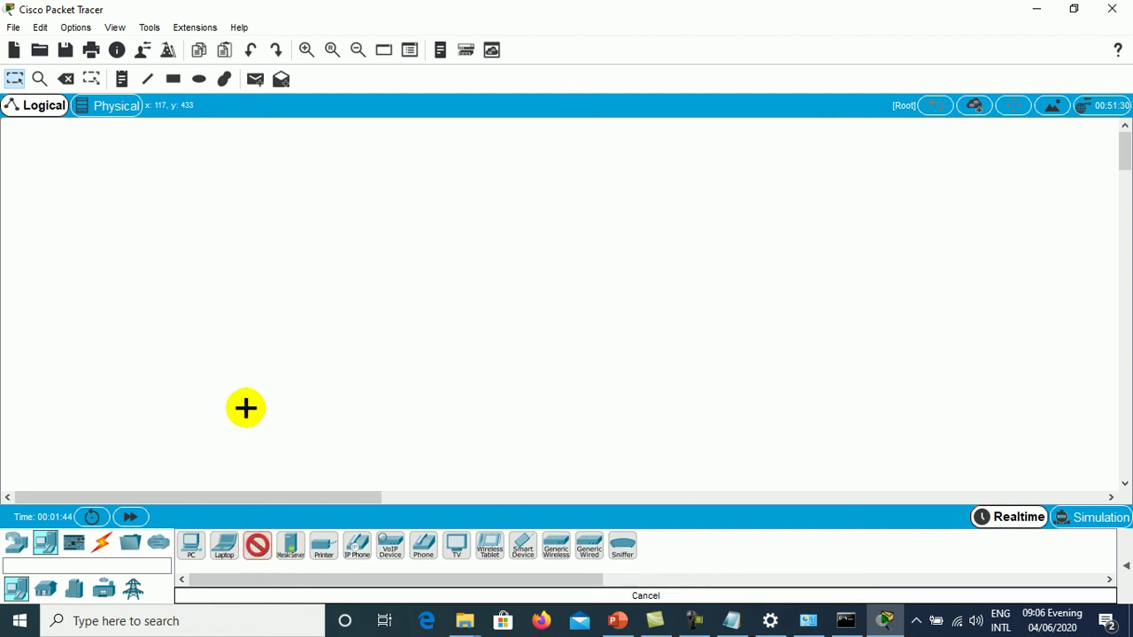
left_click(217, 196)
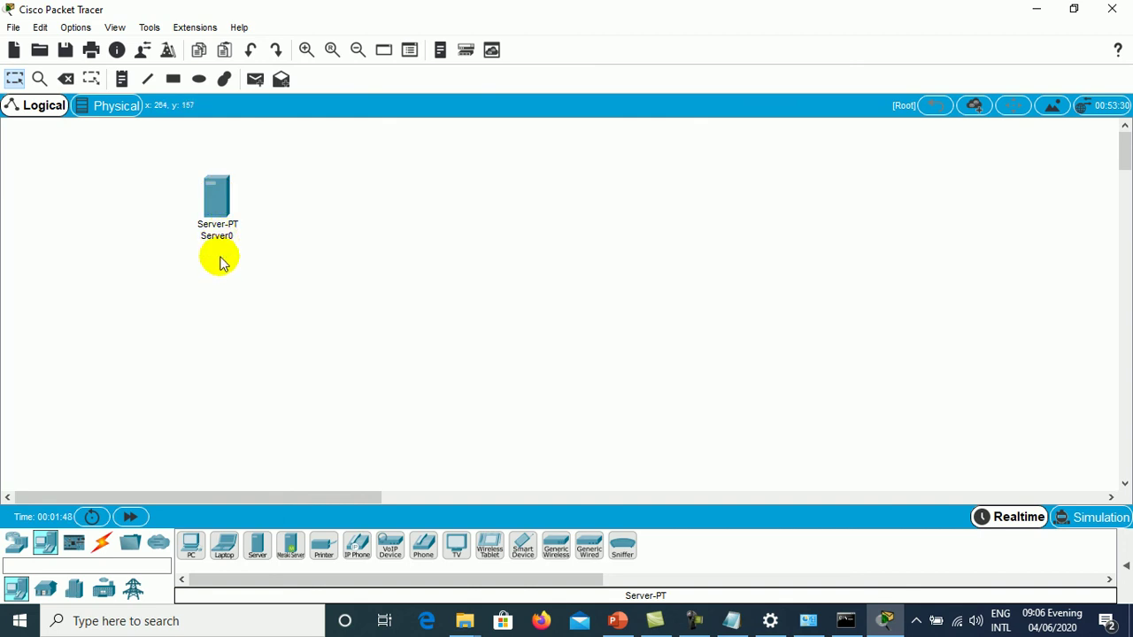
left_click(257, 549)
left_click(225, 399)
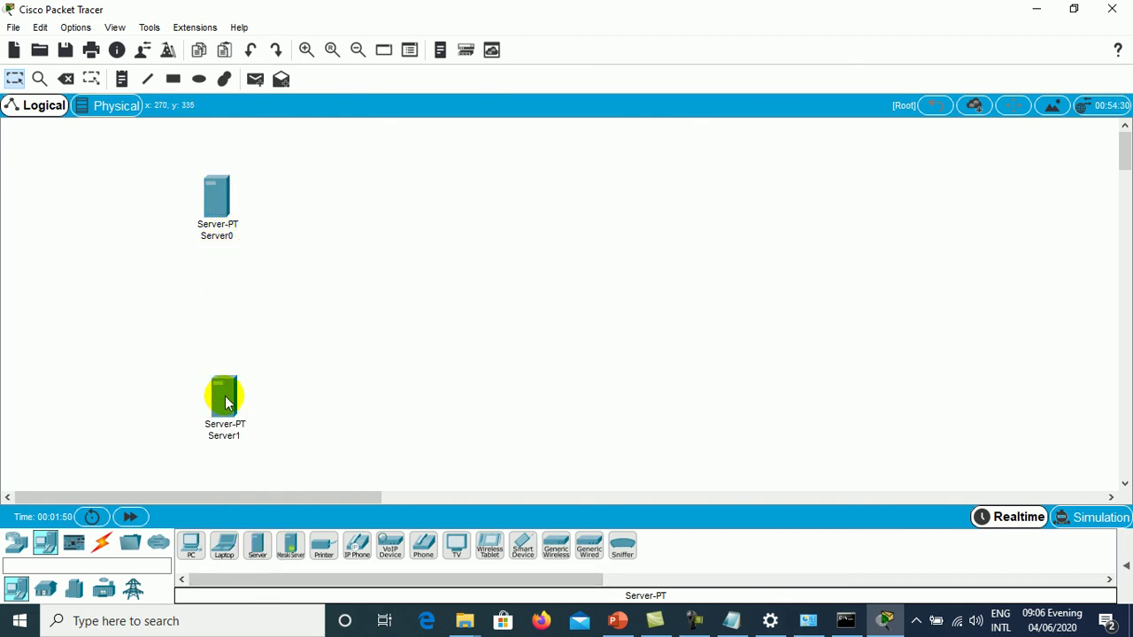
left_click_drag(225, 398, 210, 388)
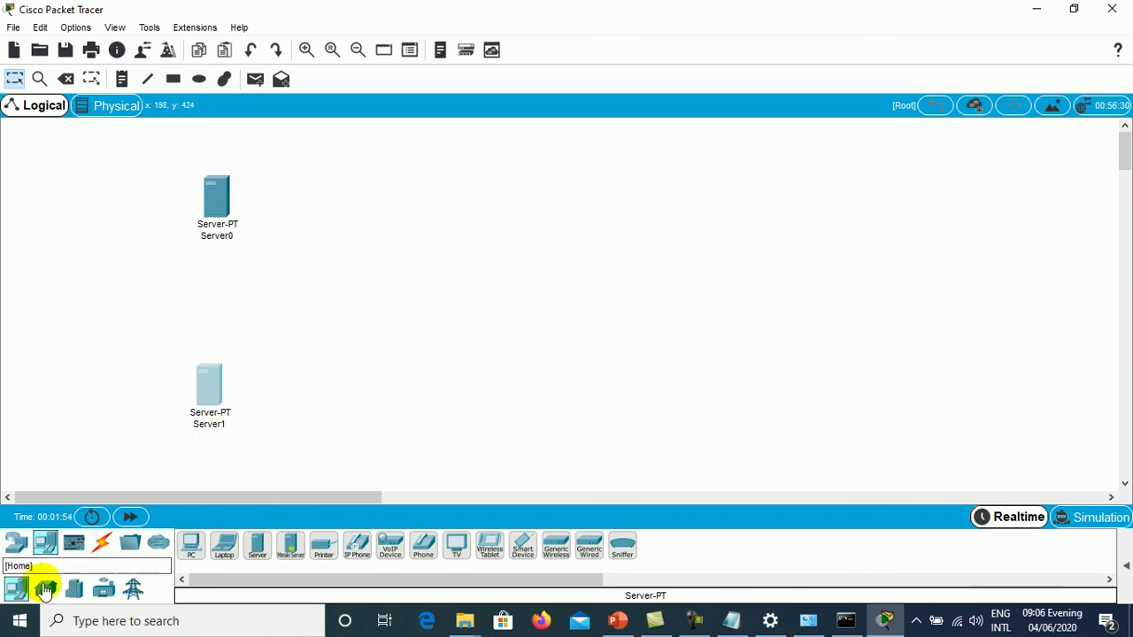
left_click(16, 541)
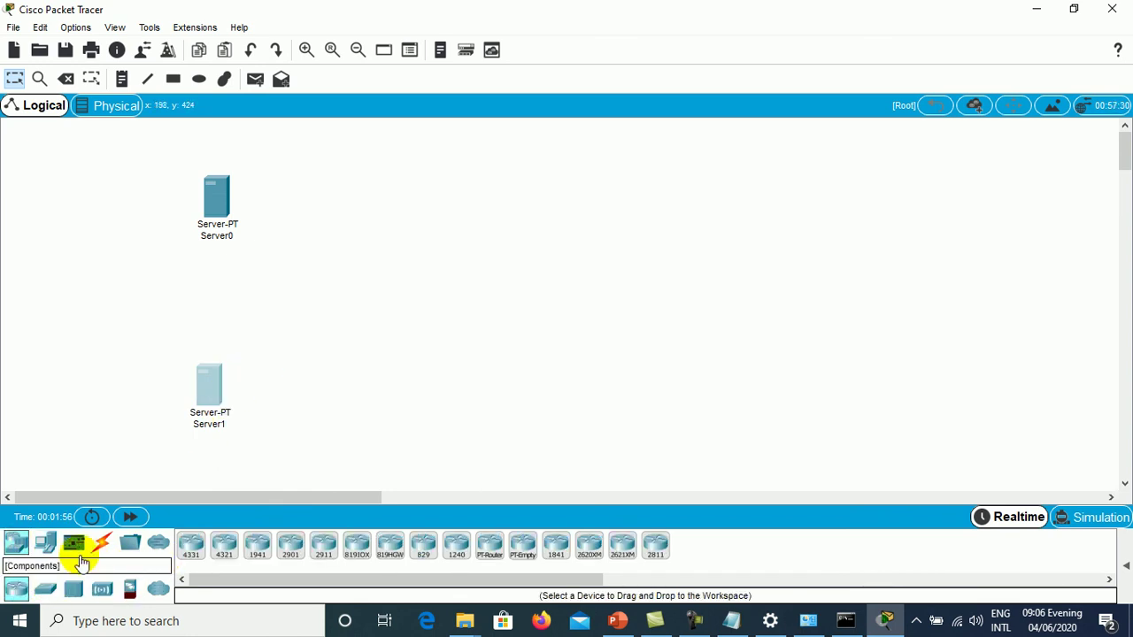
left_click(46, 588)
left_click(192, 546)
left_click(428, 256)
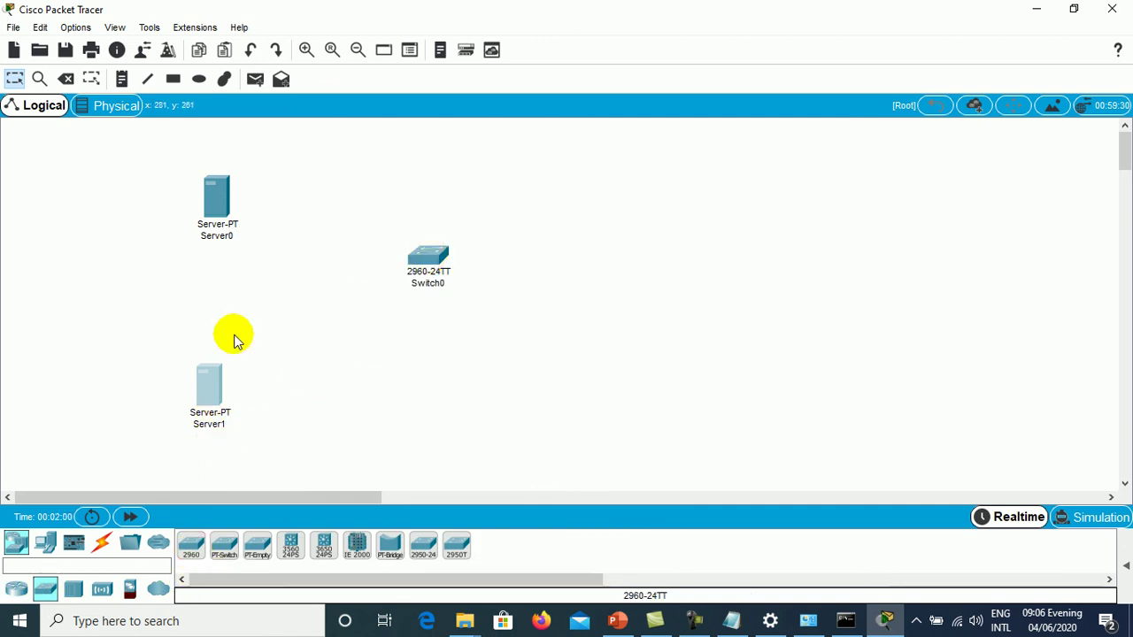
- Rename Server0 to 'DNS Server' and Server1 to 'Web Server'
left_click(223, 236)
left_click_drag(251, 237, 195, 242)
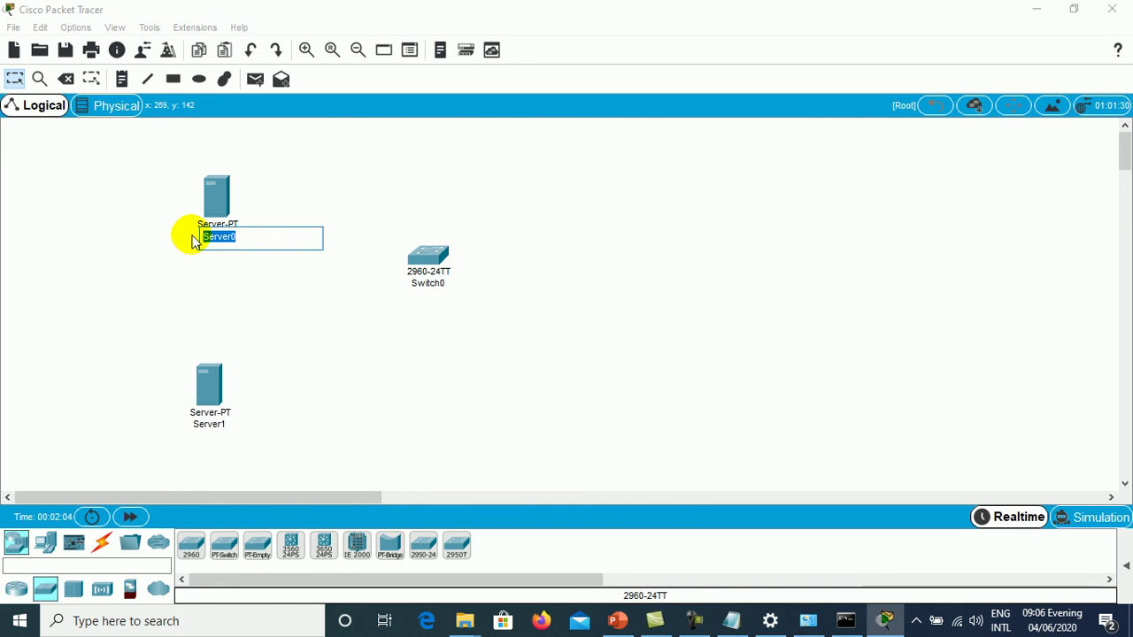
left_click(196, 242)
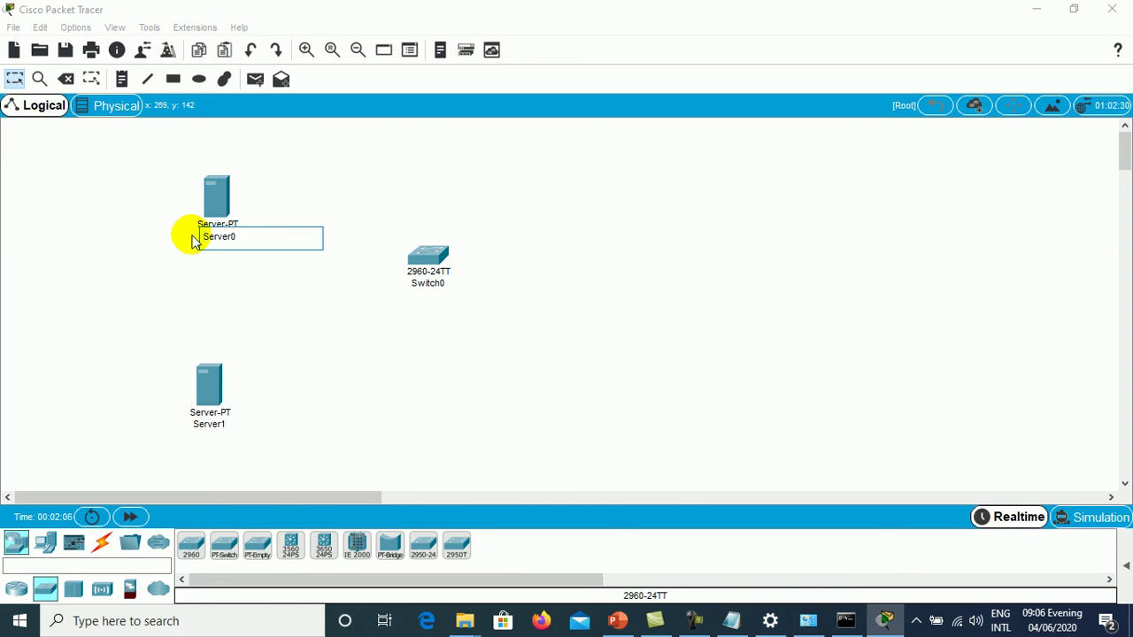
type("DNS")
left_click(221, 424)
left_click(233, 426)
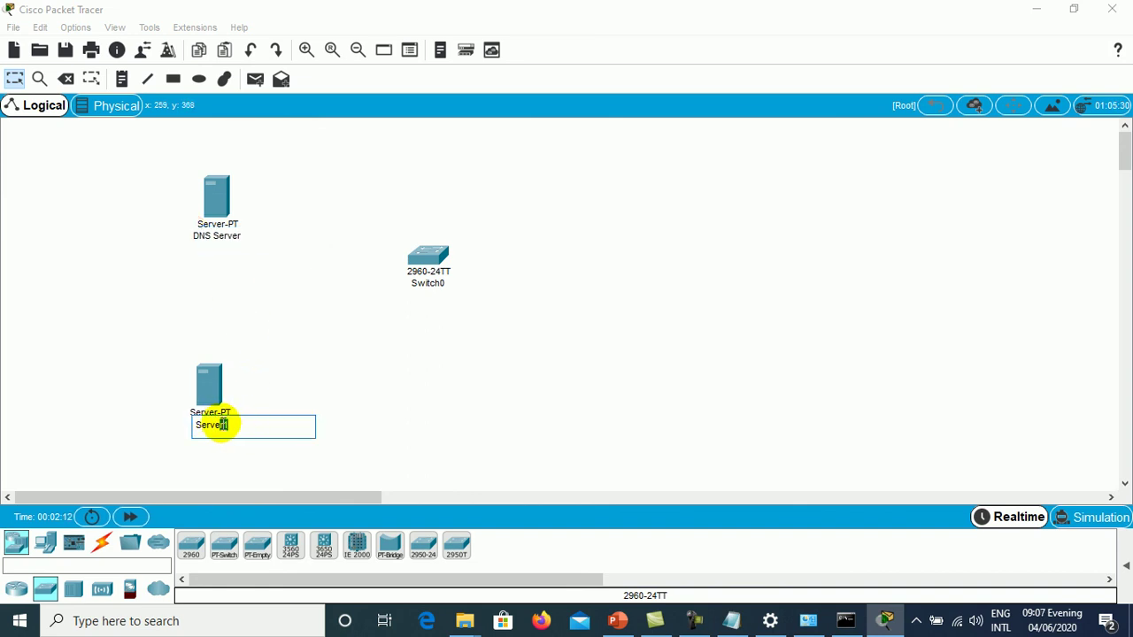
key("BackSpace")
key("Home")
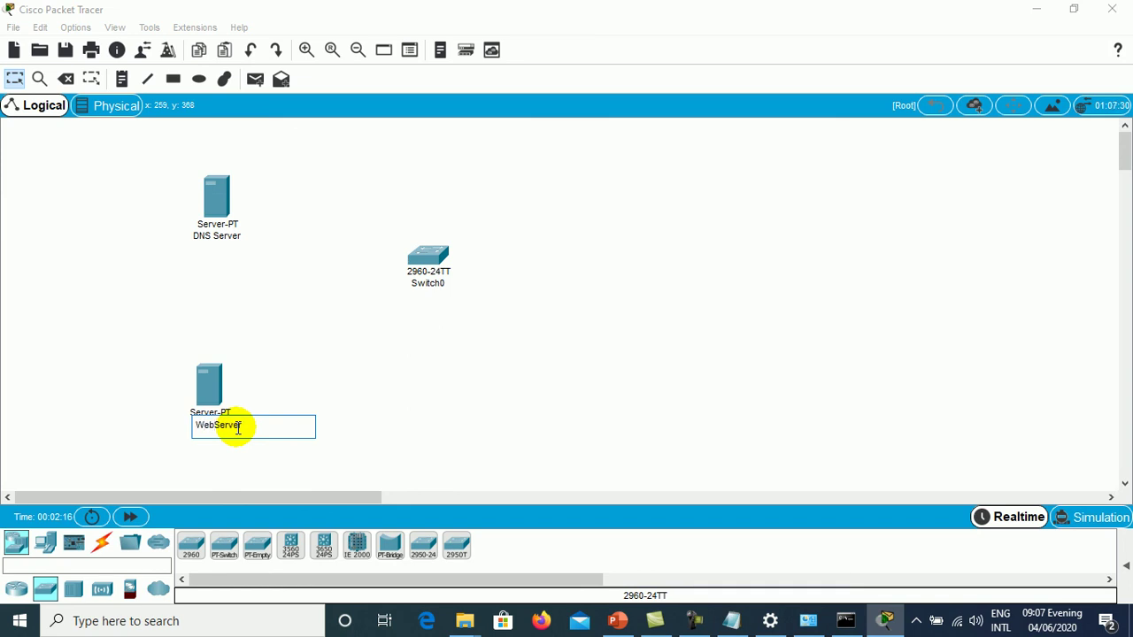
type("Web")
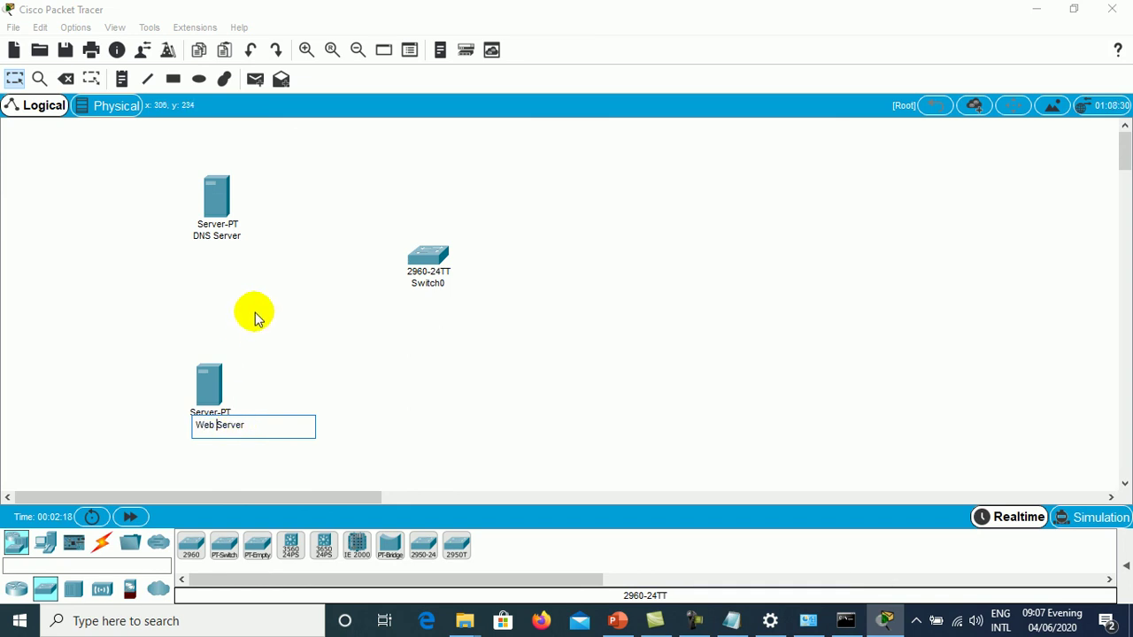
left_click(253, 314)
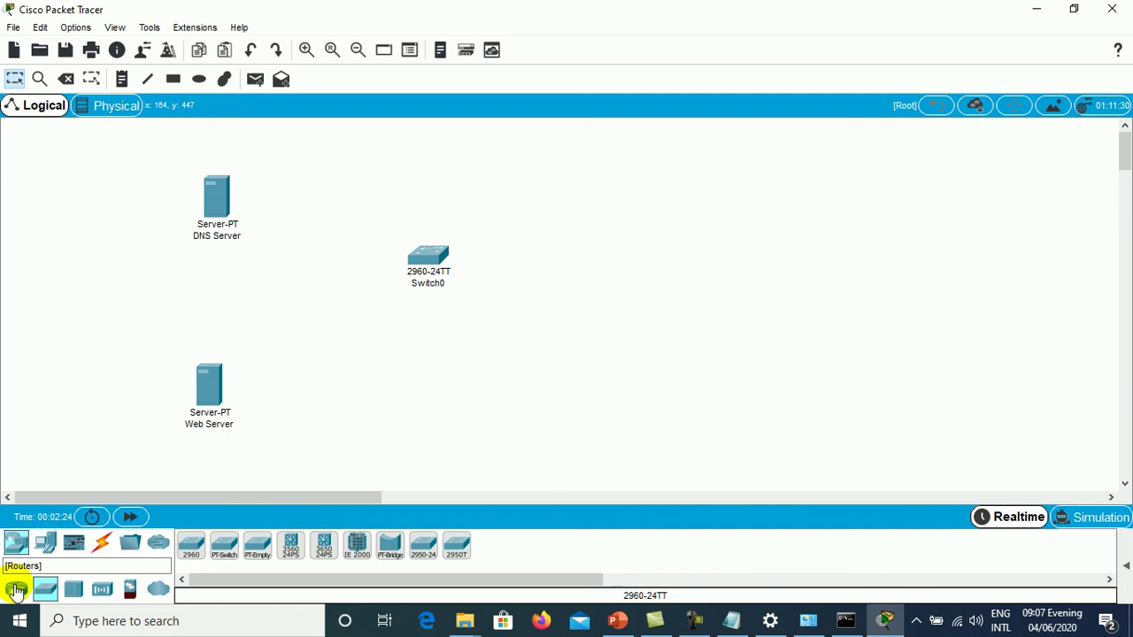
- Place a PC (PC0) on the workspace to the right of Switch0
left_click(45, 544)
left_click(189, 546)
left_click(645, 235)
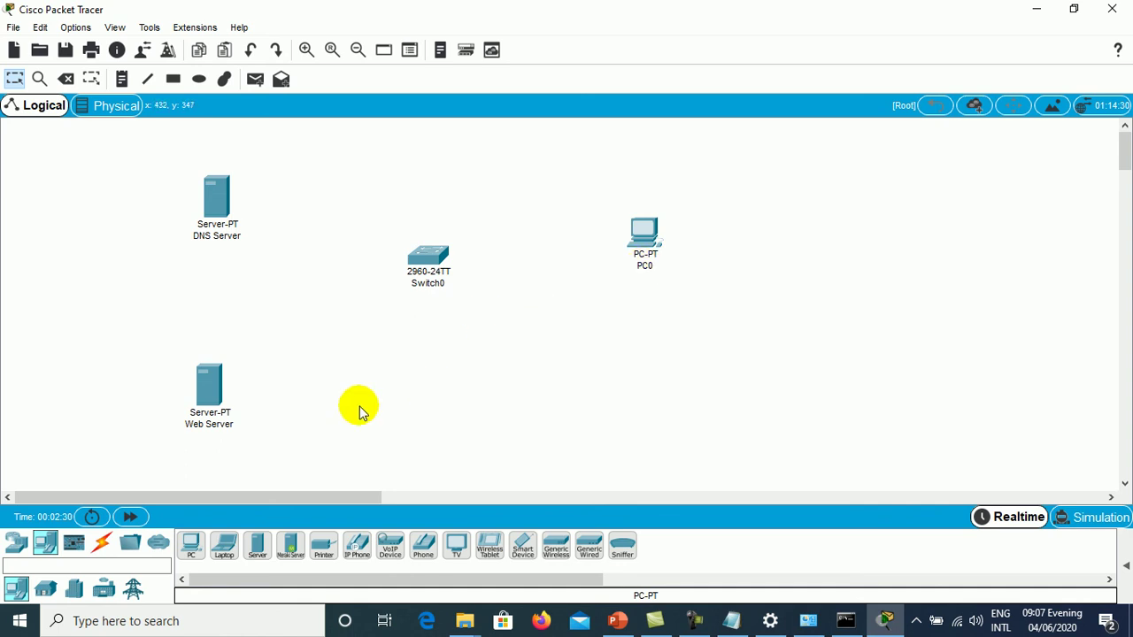
- Cable the DNS Server and Web Server FastEthernet0 ports to Switch0 with copper straight-through
mouse_move(648, 268)
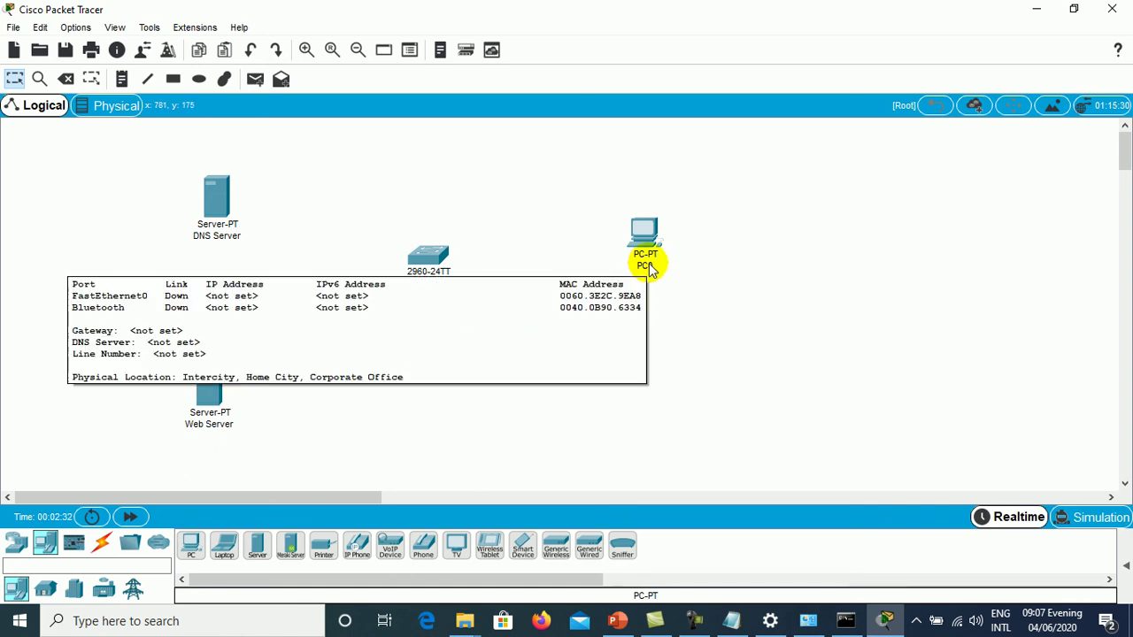
left_click(97, 549)
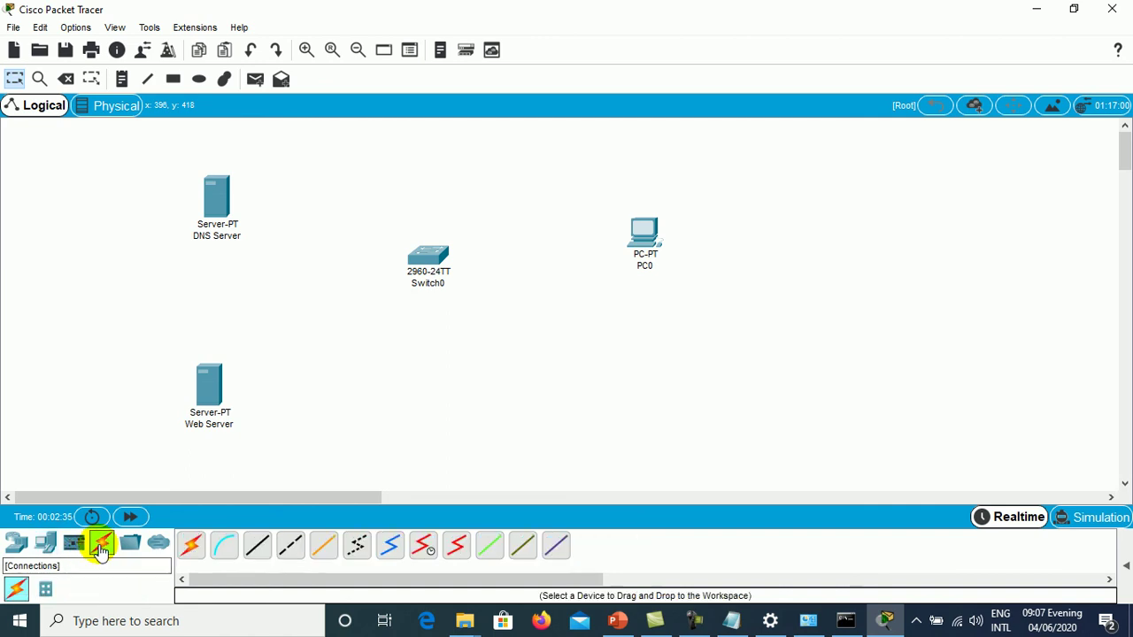
left_click(256, 553)
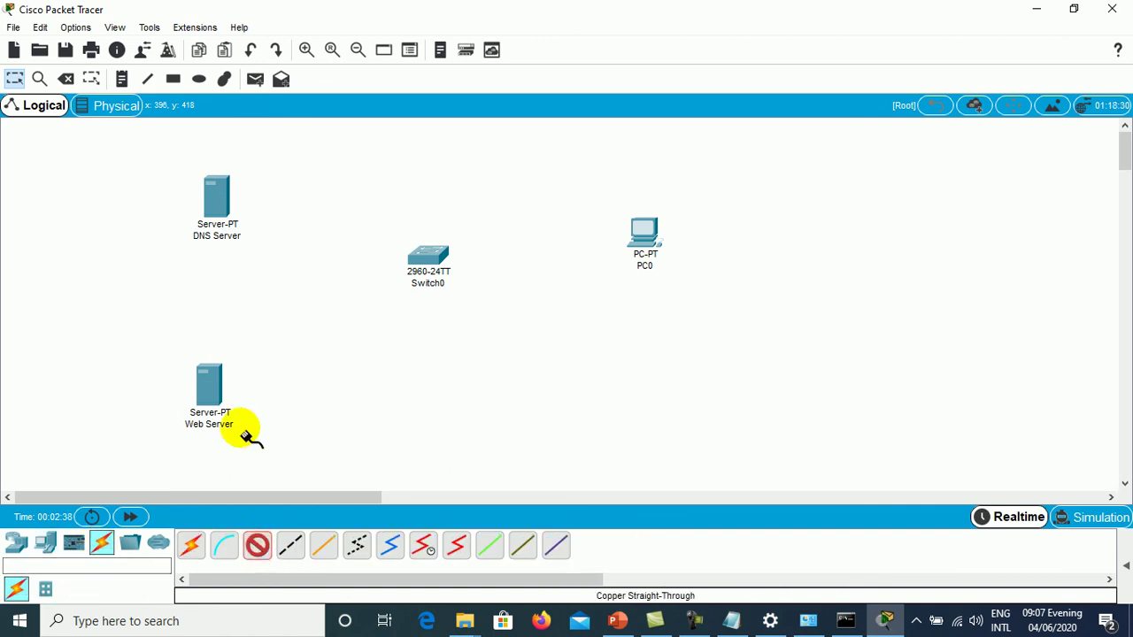
left_click(214, 217)
left_click(248, 221)
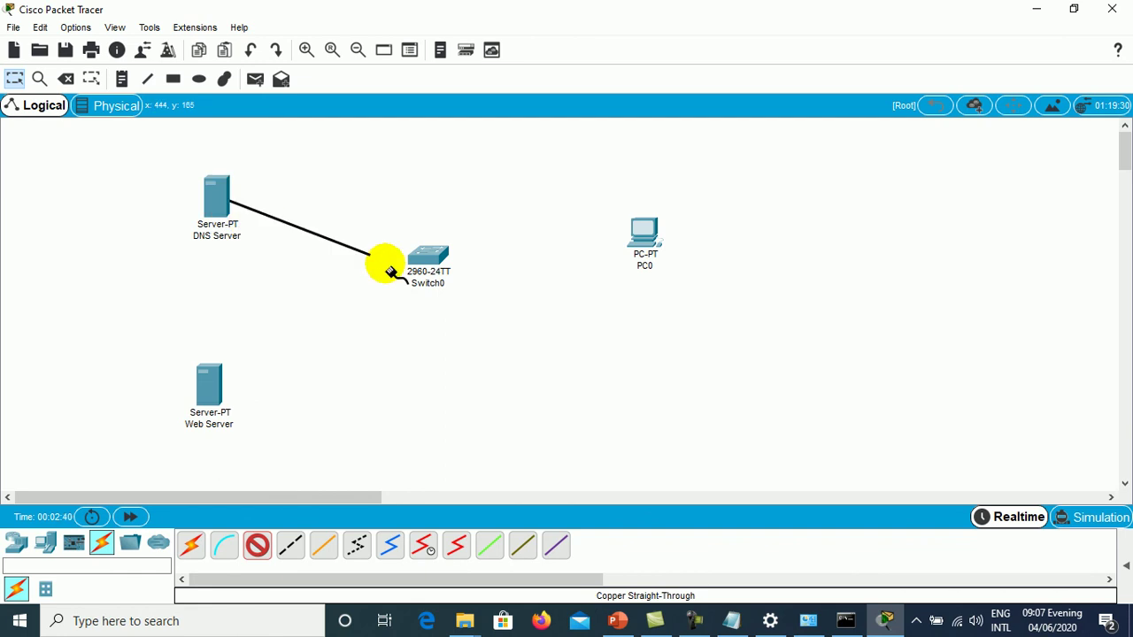
left_click(429, 257)
left_click(503, 44)
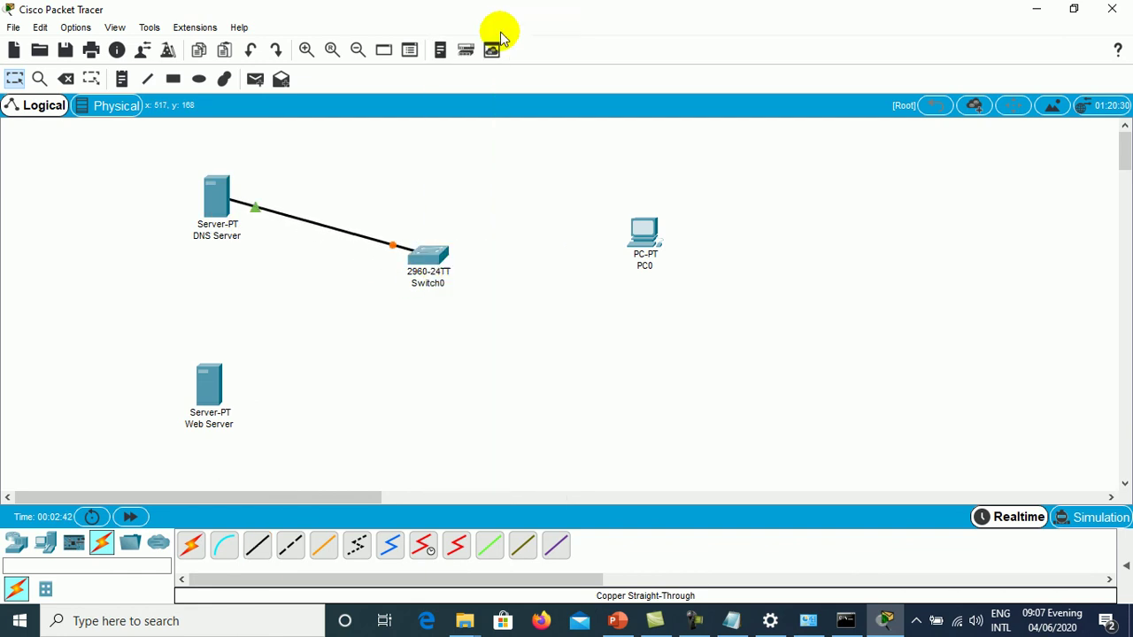
left_click(257, 544)
left_click(211, 396)
left_click(228, 410)
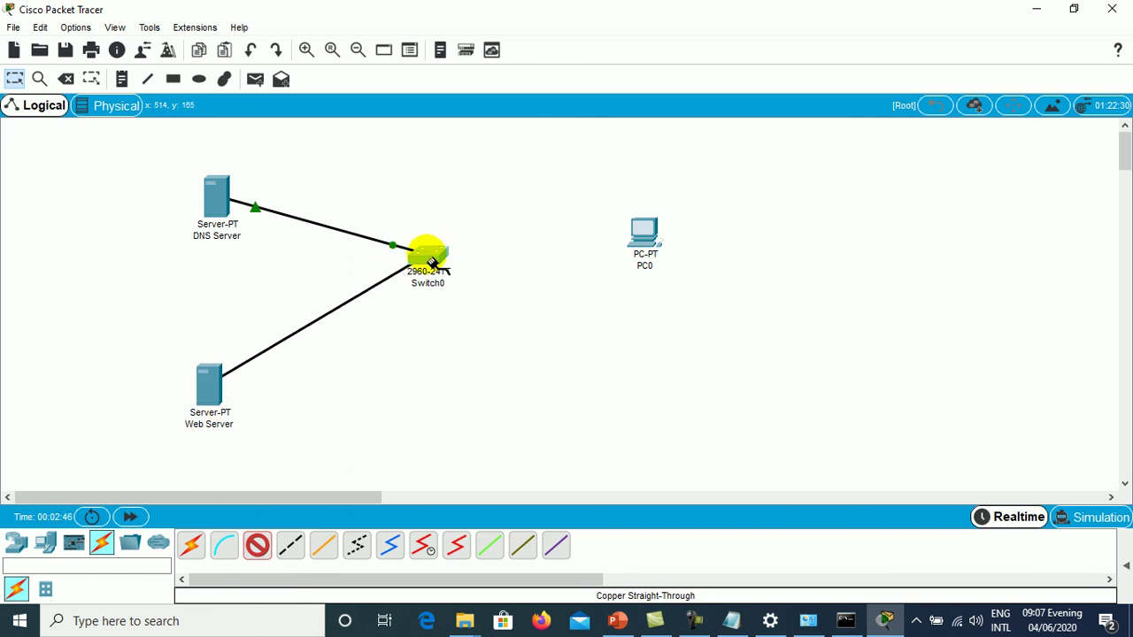
left_click(426, 255)
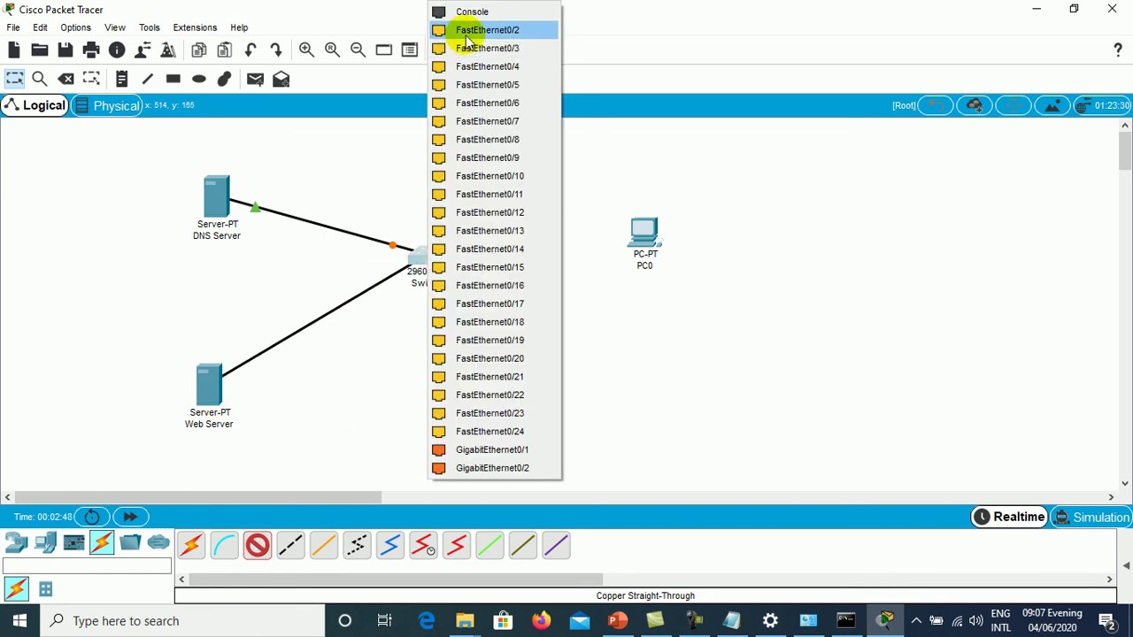
left_click(466, 38)
- Connect a free Switch0 port to PC0's FastEthernet0 with a straight-through cable
left_click(251, 549)
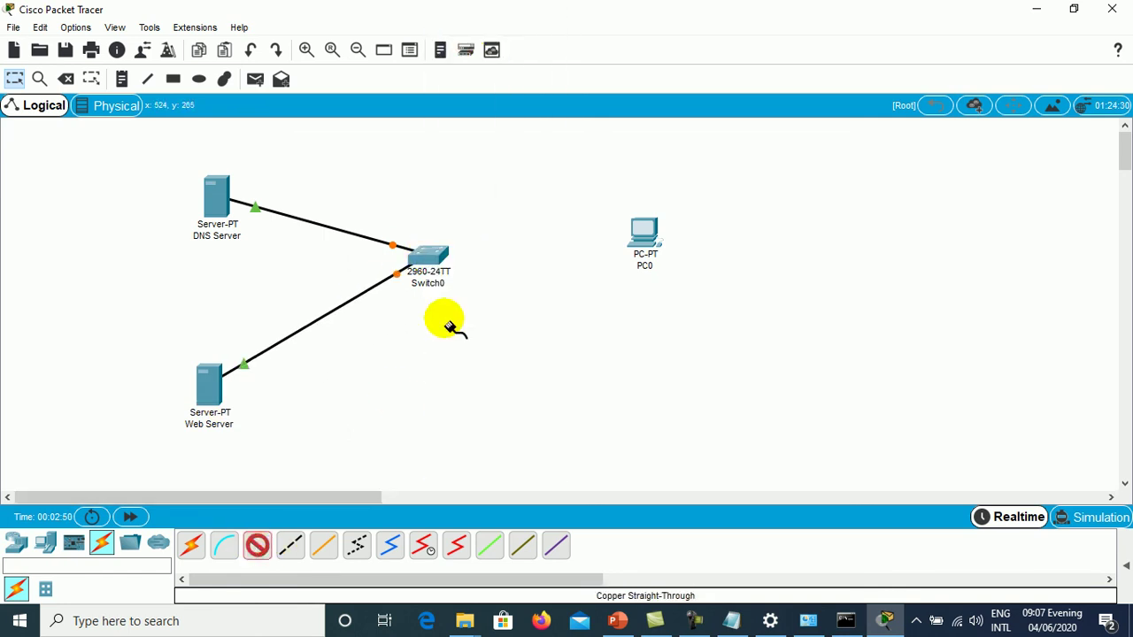
left_click(427, 253)
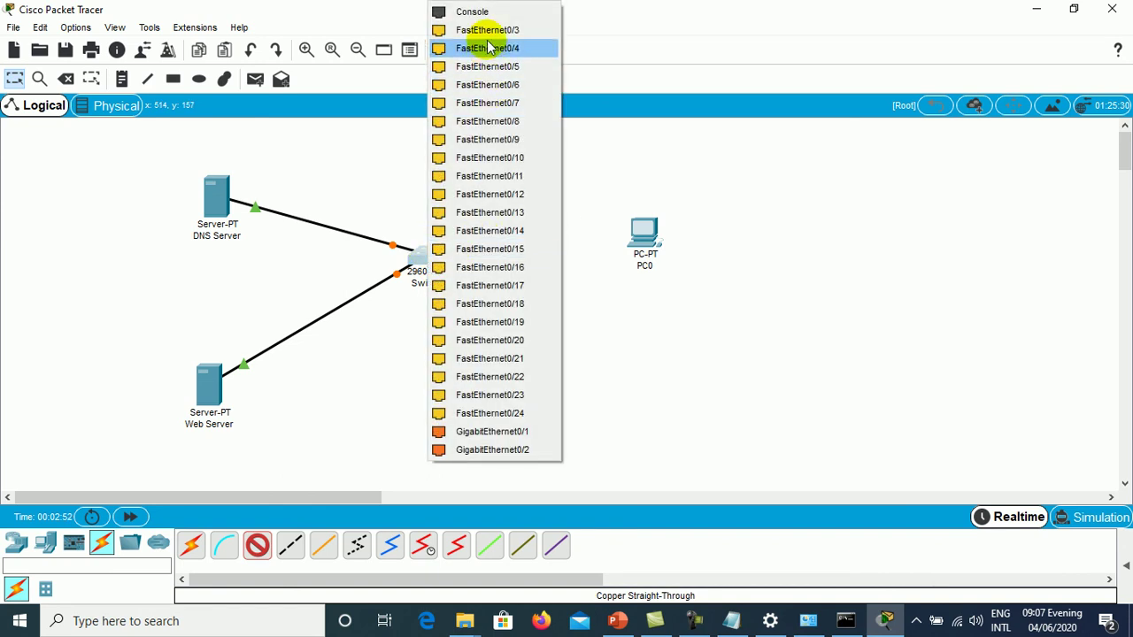
left_click(486, 47)
left_click(650, 234)
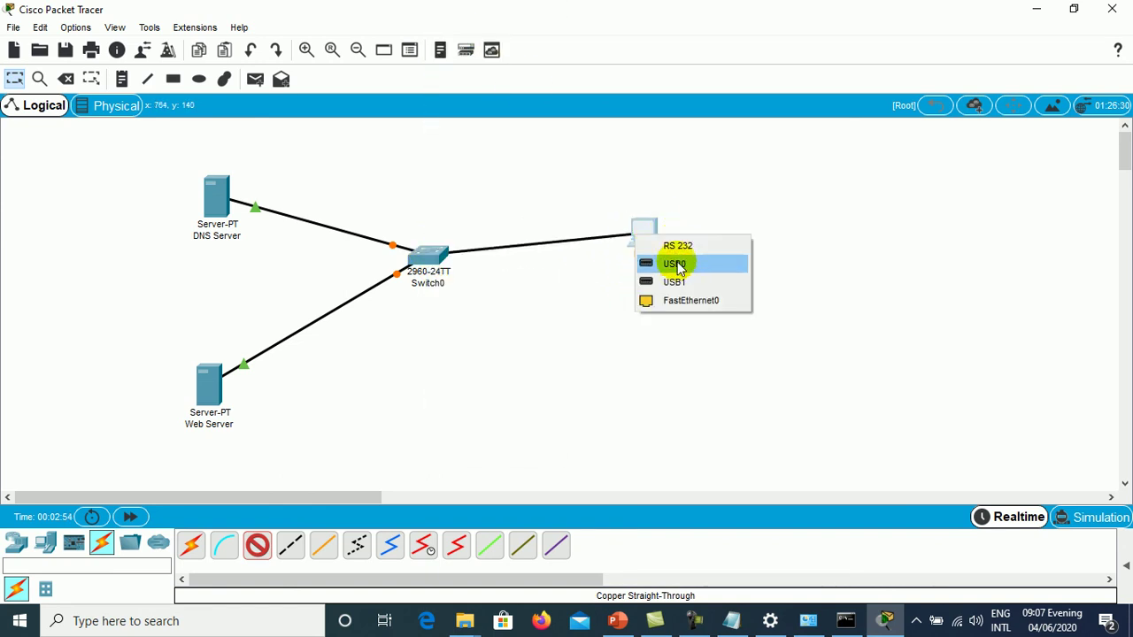
left_click(679, 301)
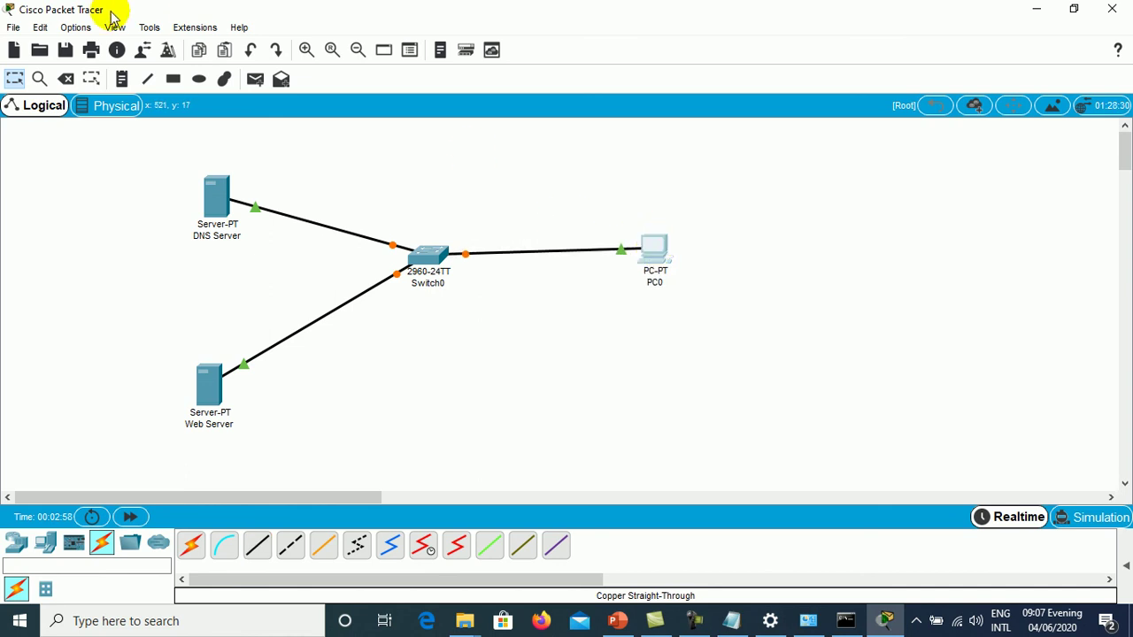
left_click(76, 27)
- Enable Always Show Port Labels in Logical Workspace in Preferences
left_click(87, 51)
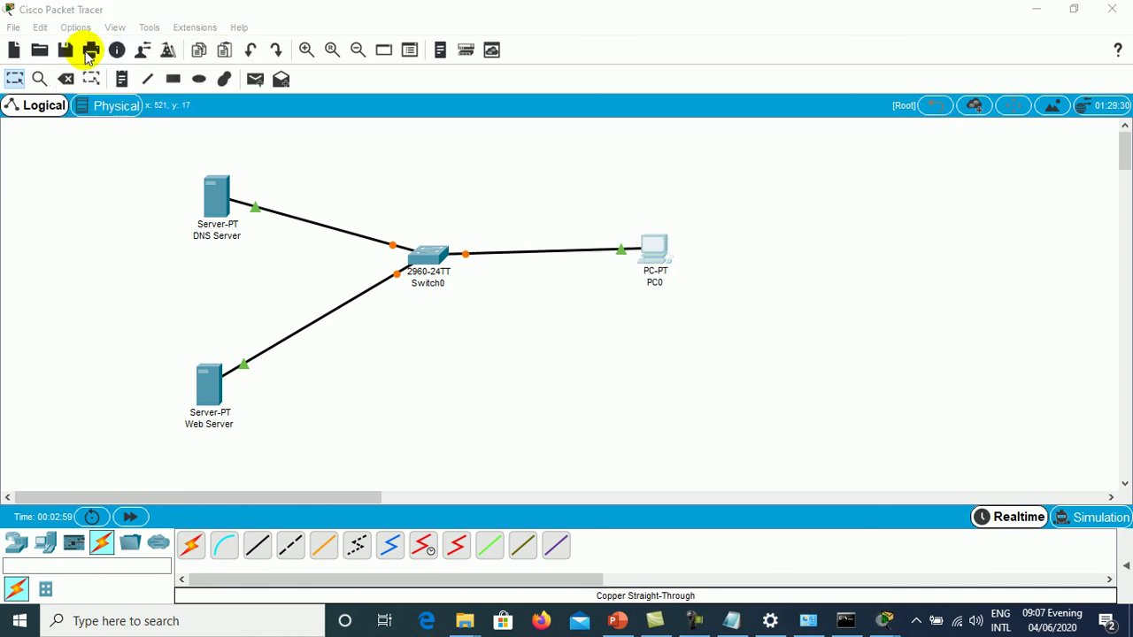
left_click(253, 171)
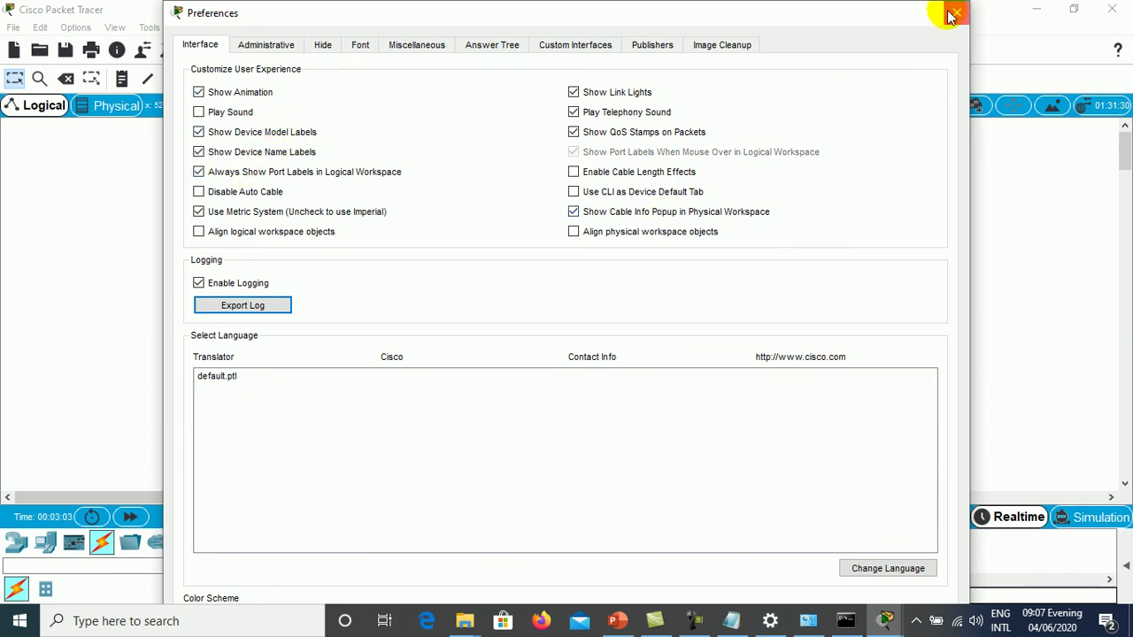
left_click(951, 15)
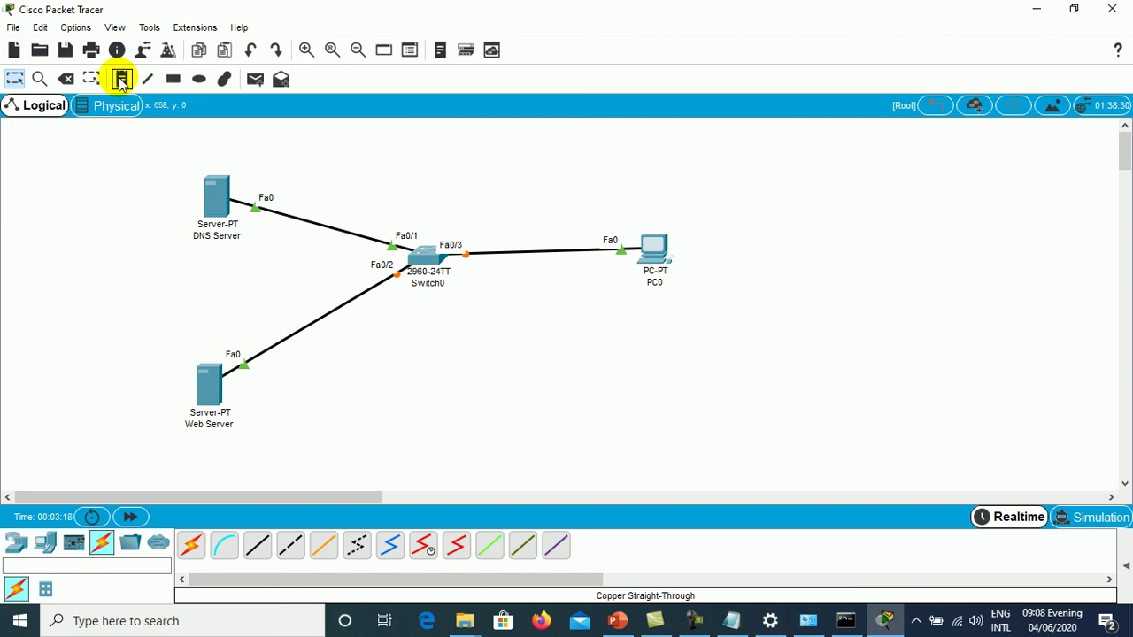
- Add a 192.168.1.1 note and move it above the DNS Server
left_click(293, 438)
type("192.168.1.1")
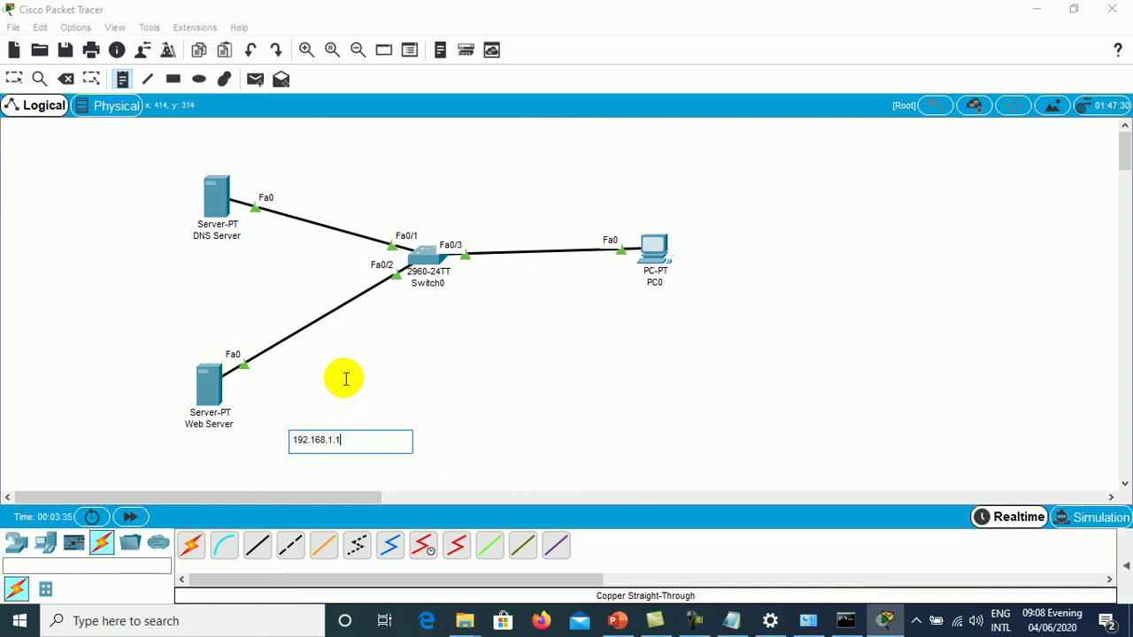
key("Escape")
left_click_drag(322, 444, 226, 154)
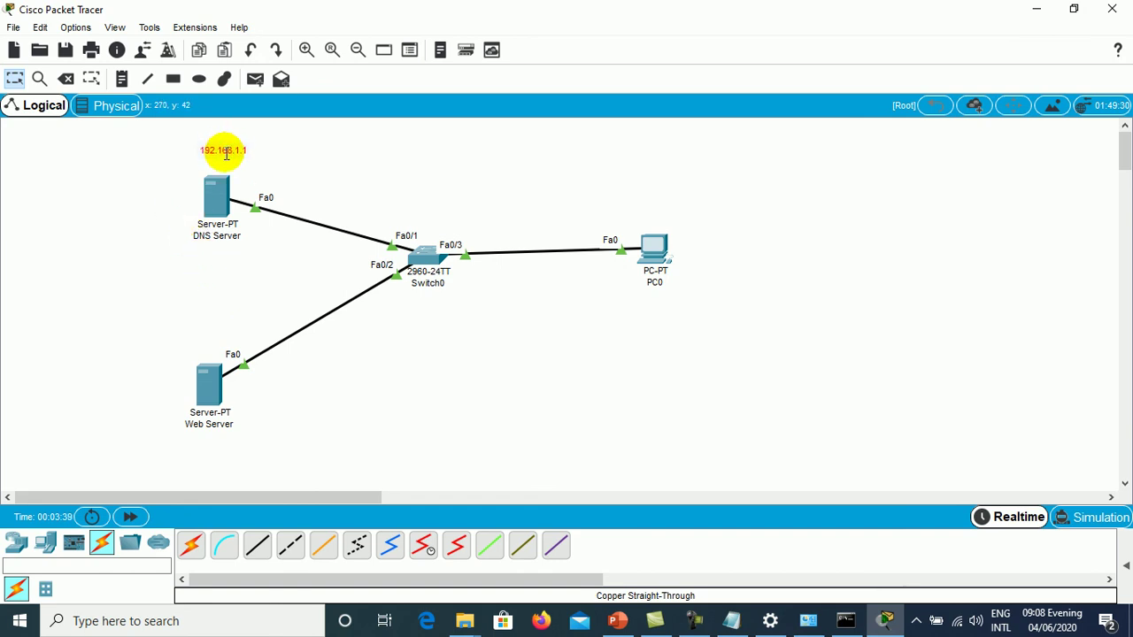
- Add a 192.168.1.2 note below the Web Server
left_click(122, 79)
left_click(201, 453)
type("19")
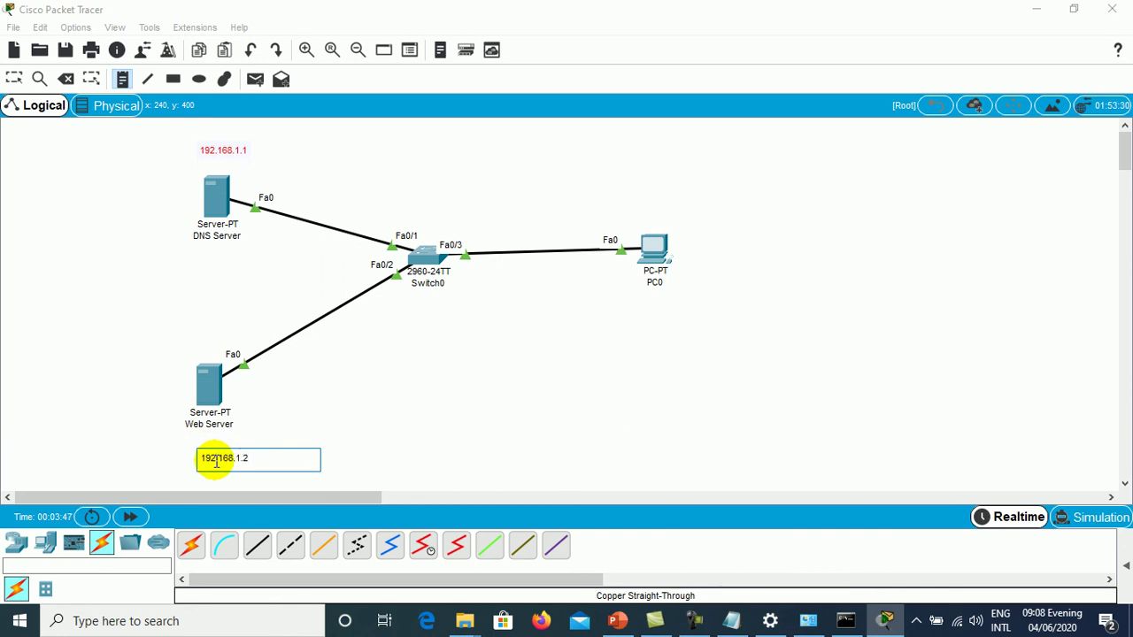
type("2.168.1.2")
key("Escape")
left_click_drag(233, 460, 214, 447)
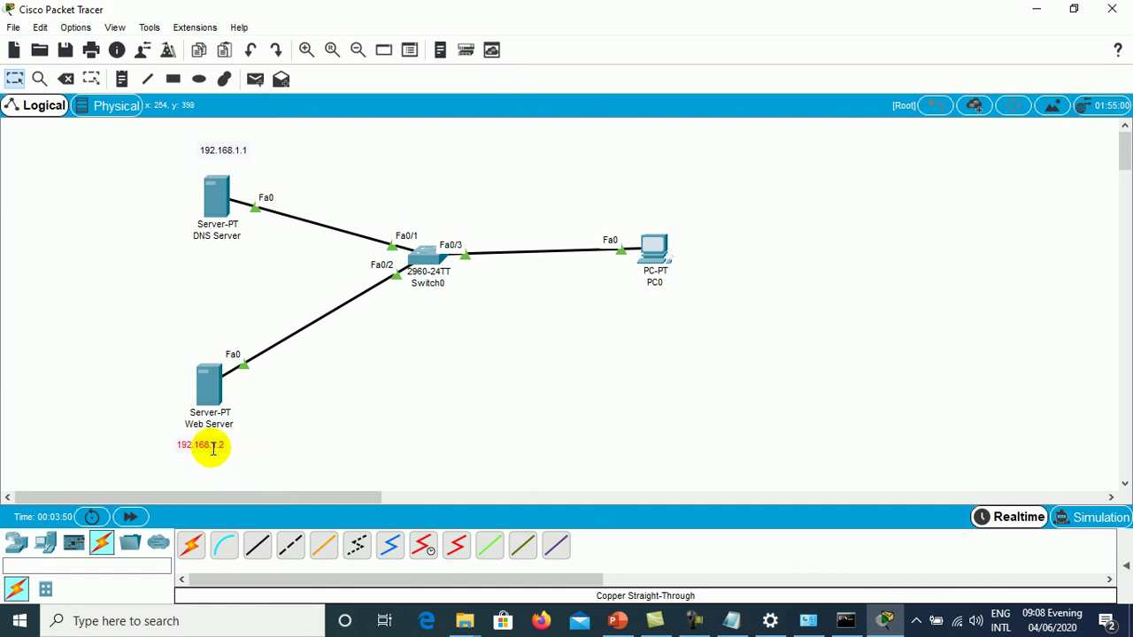
- View PC0's IP Configuration briefly, then close the PC0 window
left_click(656, 247)
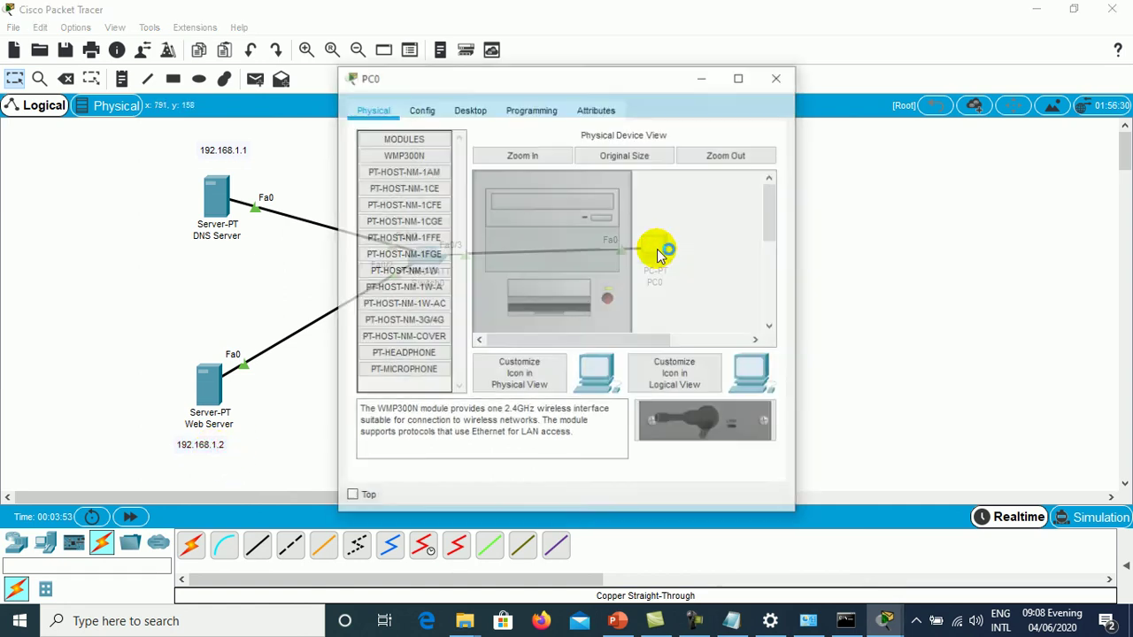
left_click(471, 110)
left_click(420, 171)
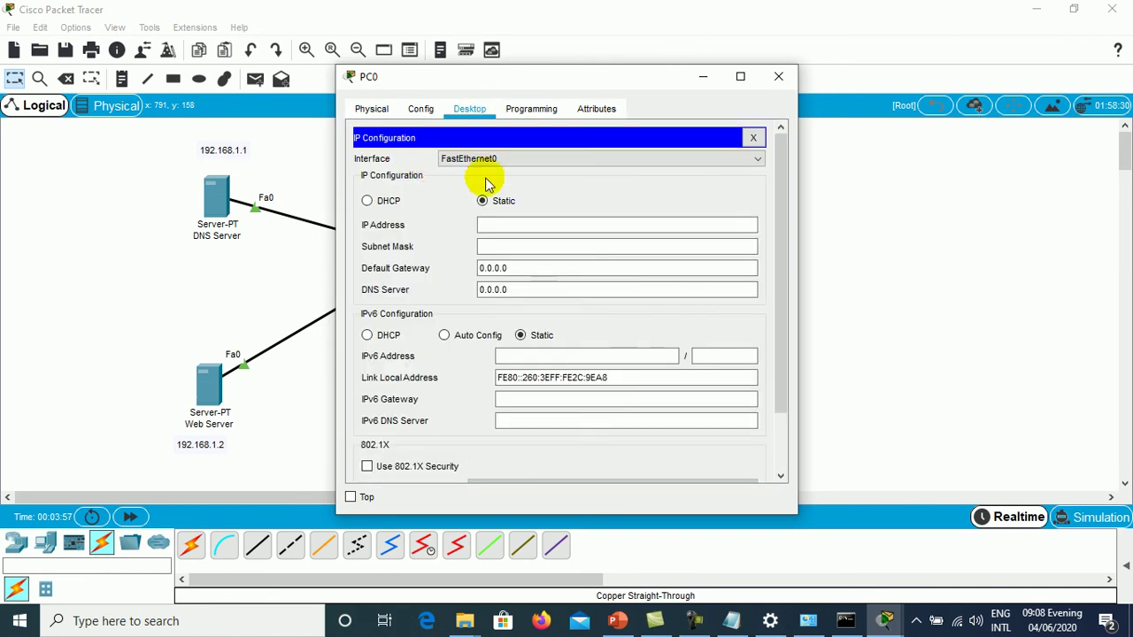
left_click(781, 77)
- Add a 192.168.1.10 note and place it beneath PC0
left_click(121, 78)
left_click(634, 318)
type("192.168.1.10")
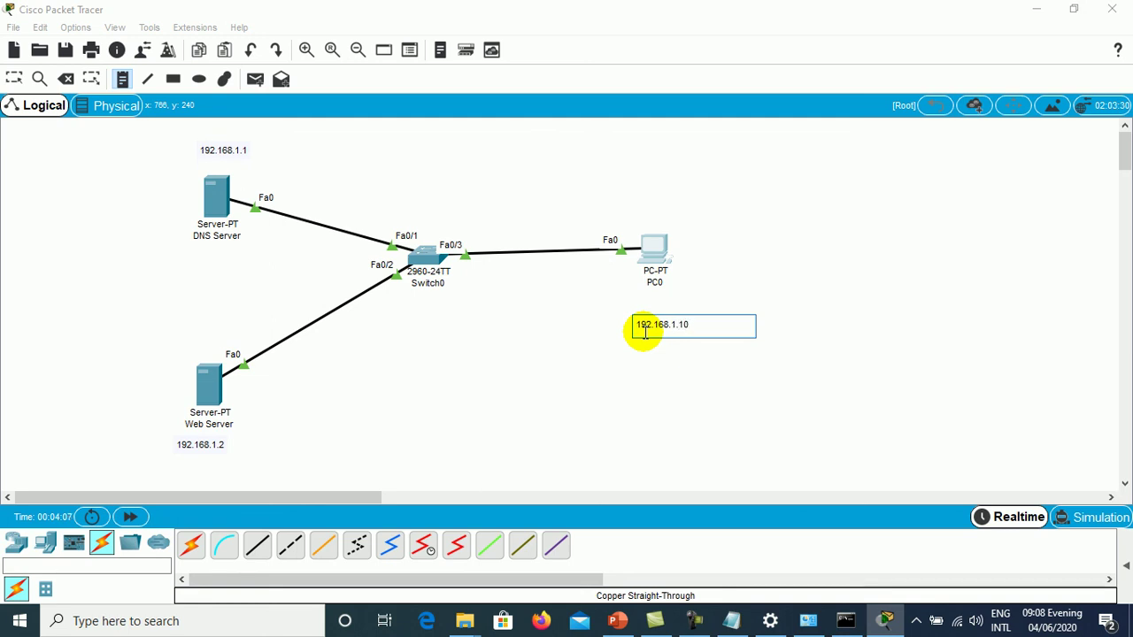
key("Escape")
left_click_drag(652, 328, 649, 306)
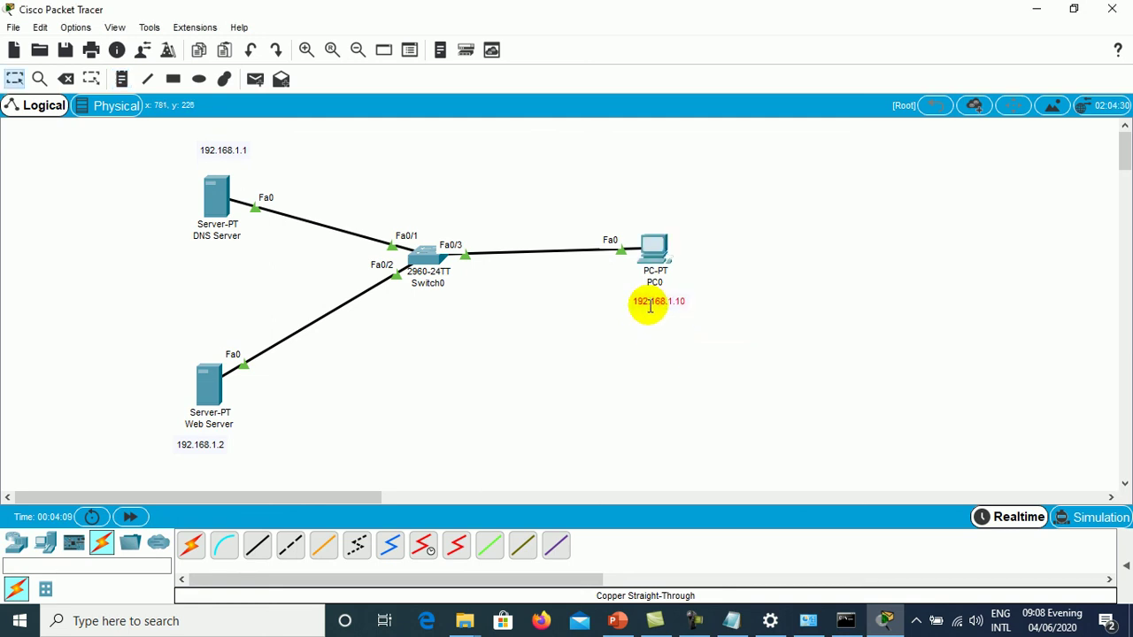
- Give PC0 static IP 192.168.1.10 with the default 255.255.255.0 subnet mask
left_click(653, 249)
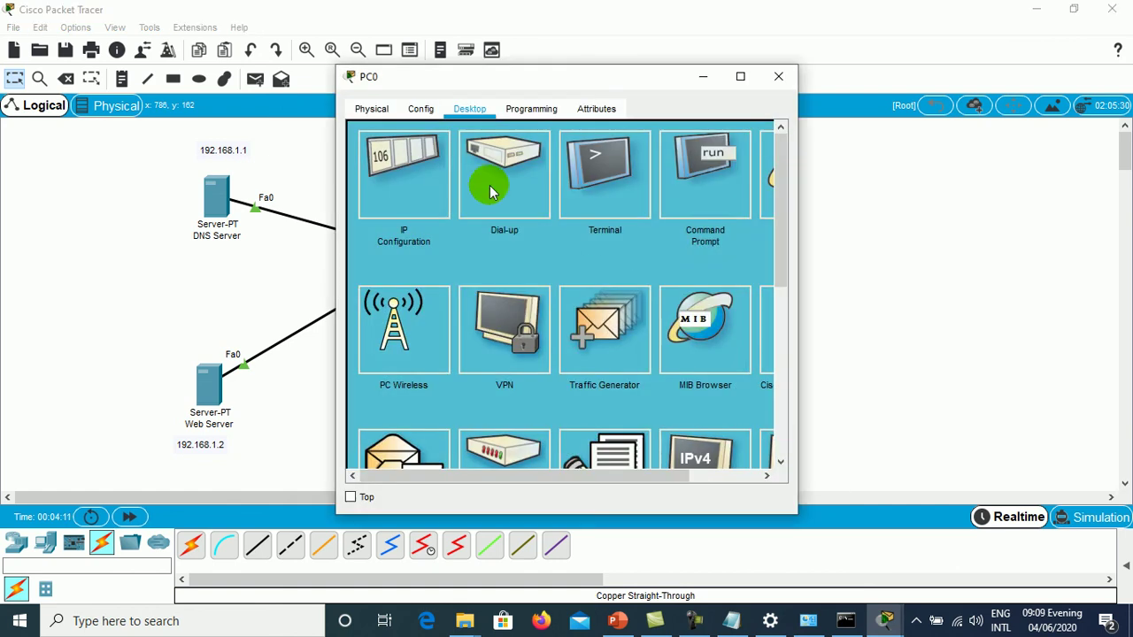
left_click(405, 172)
left_click(519, 222)
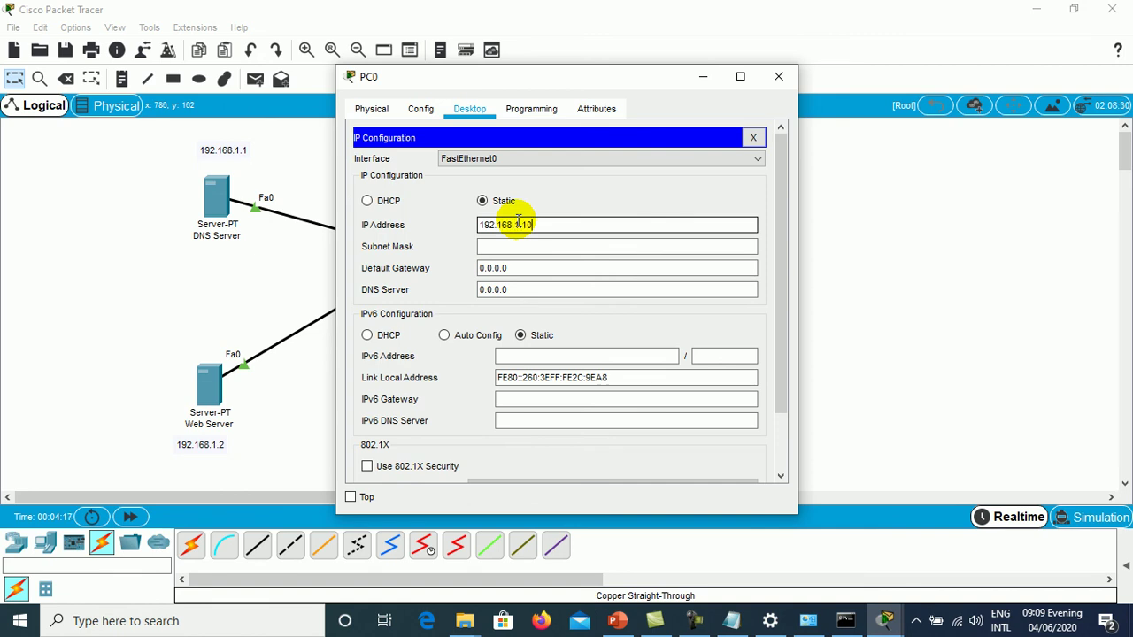
type("192.168.1.10")
left_click(513, 248)
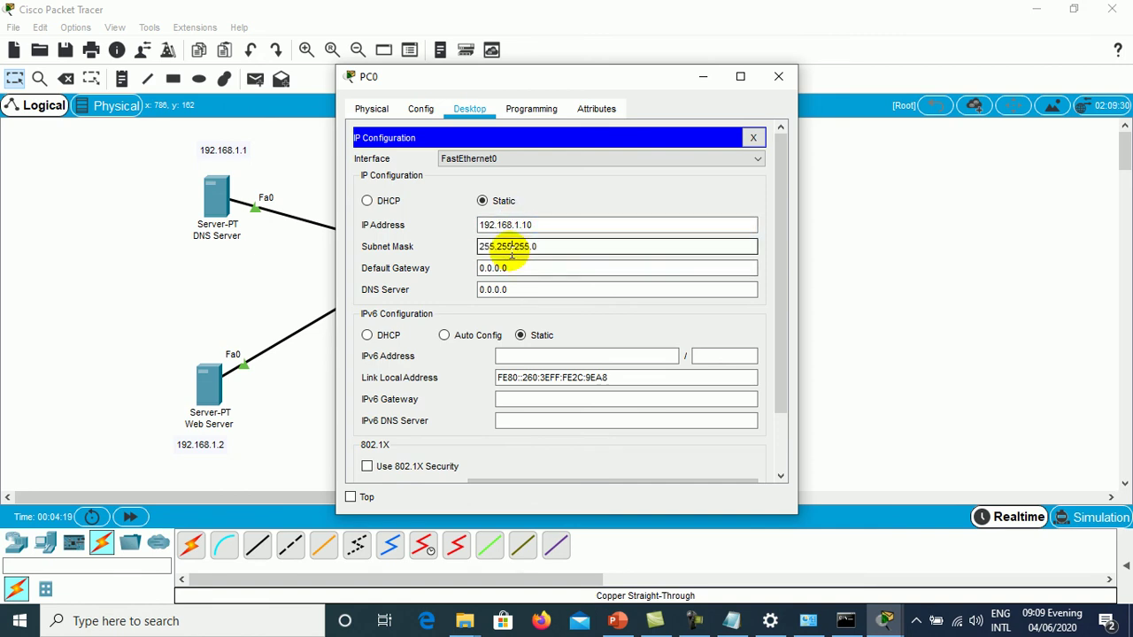
- Set PC0's DNS server to 192.168.1.1 and close its configuration window
left_click_drag(543, 271, 470, 265)
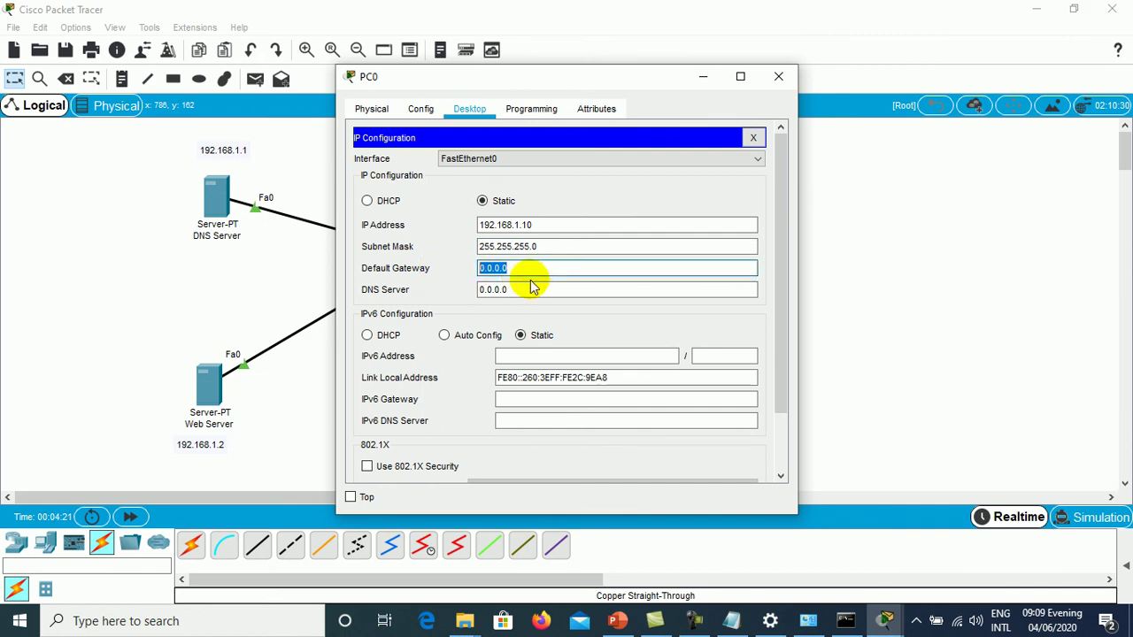
left_click_drag(546, 291, 437, 288)
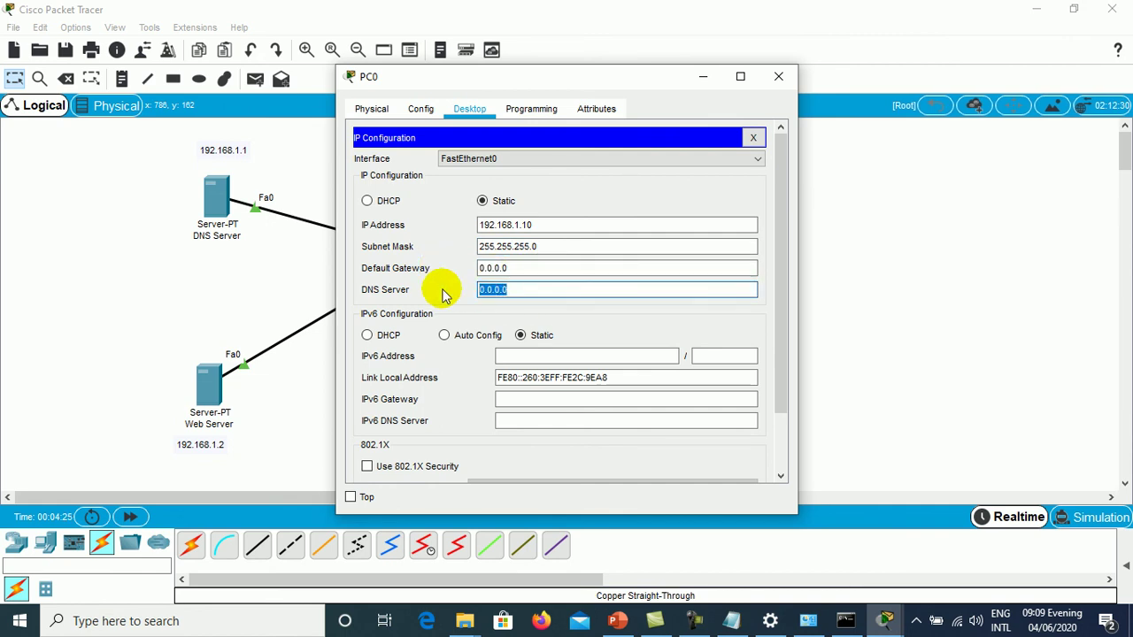
left_click(537, 262)
left_click_drag(537, 263, 435, 278)
left_click(525, 269)
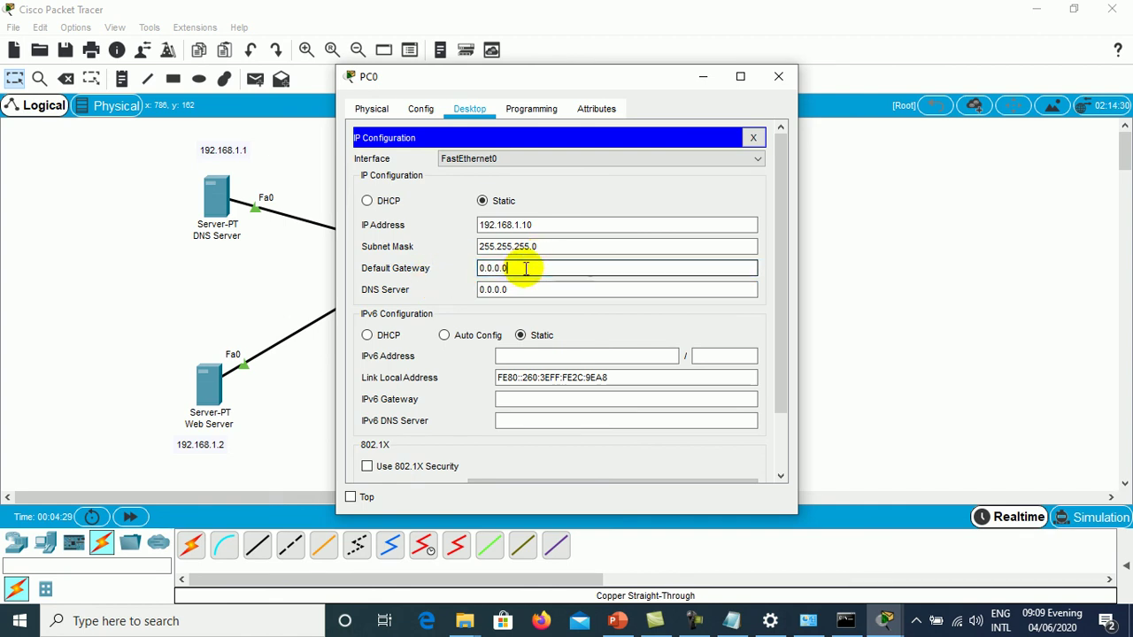
left_click_drag(526, 269, 468, 271)
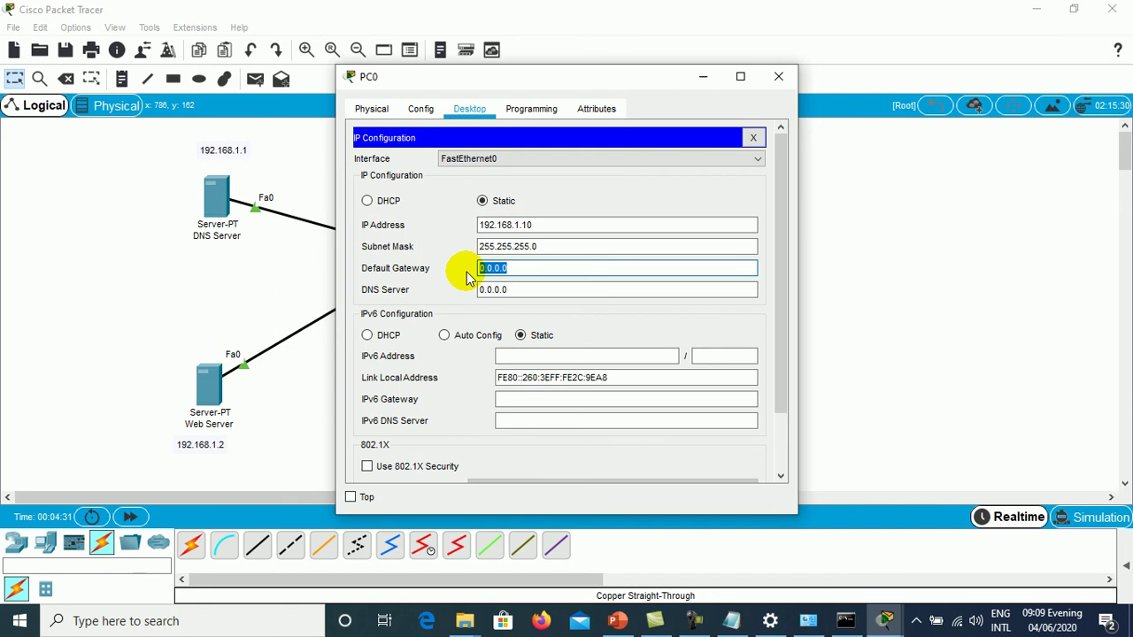
left_click_drag(560, 290, 480, 291)
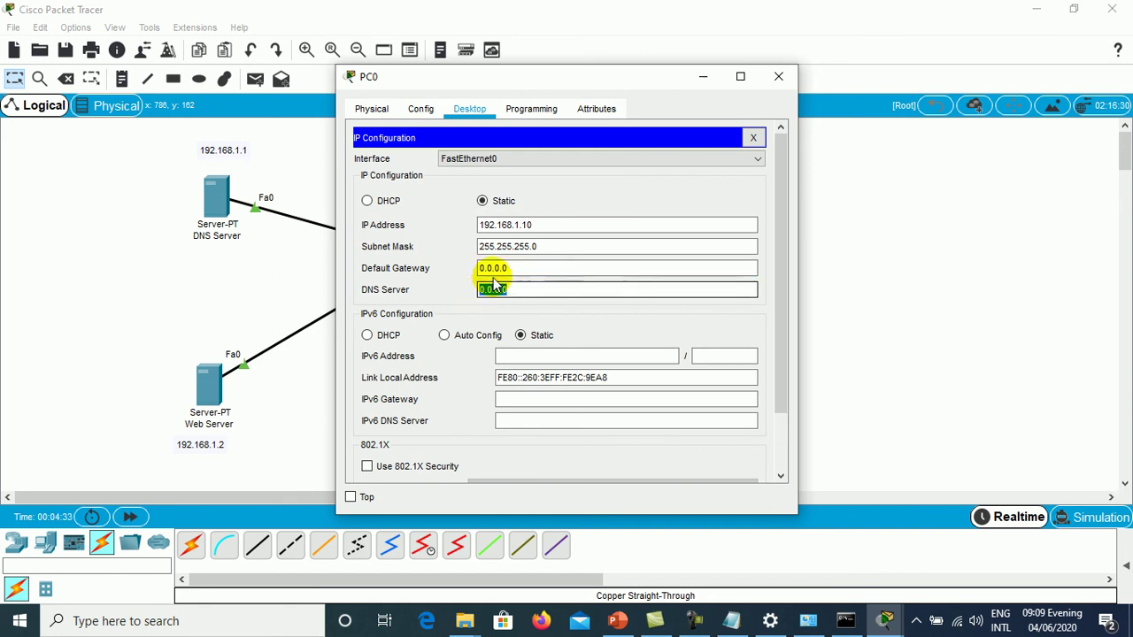
type("1")
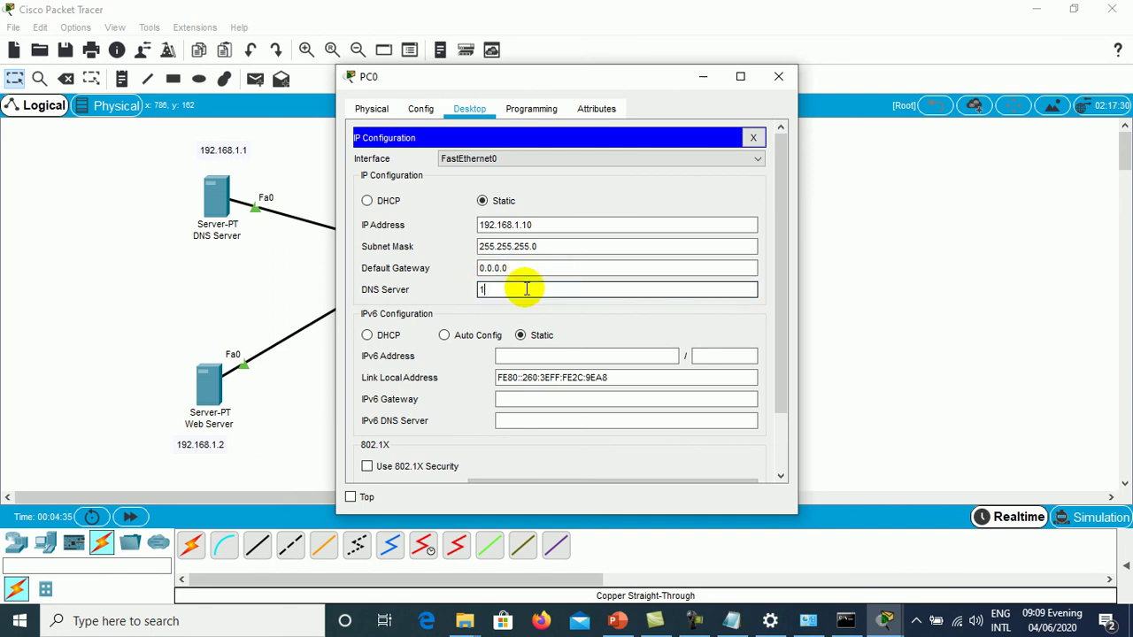
type("92.168.1.1")
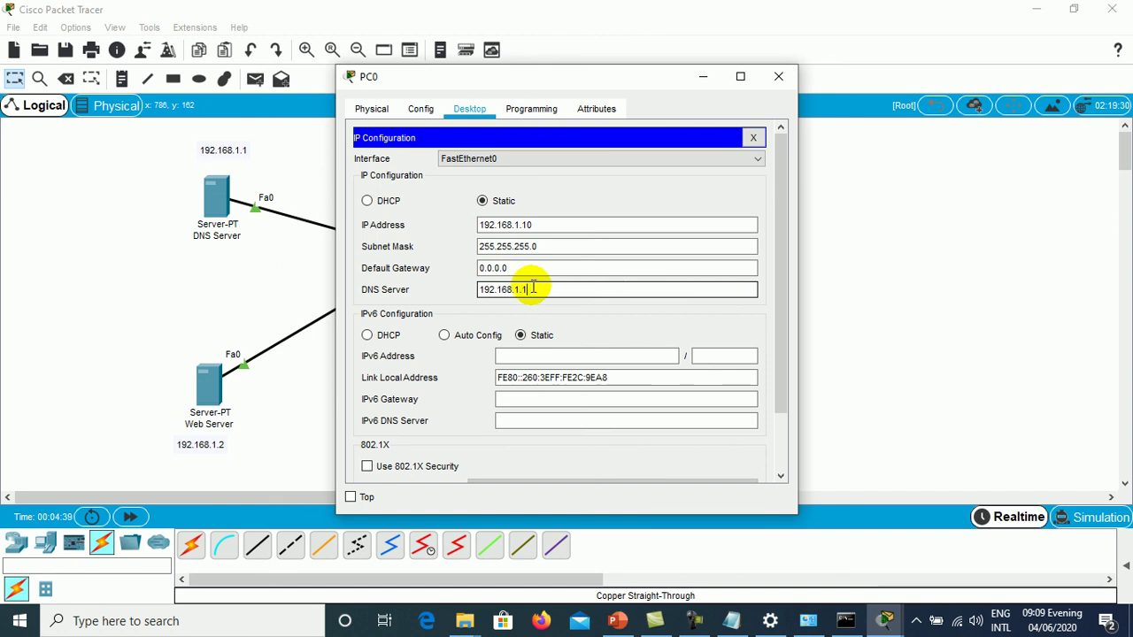
left_click(561, 266)
left_click(548, 225)
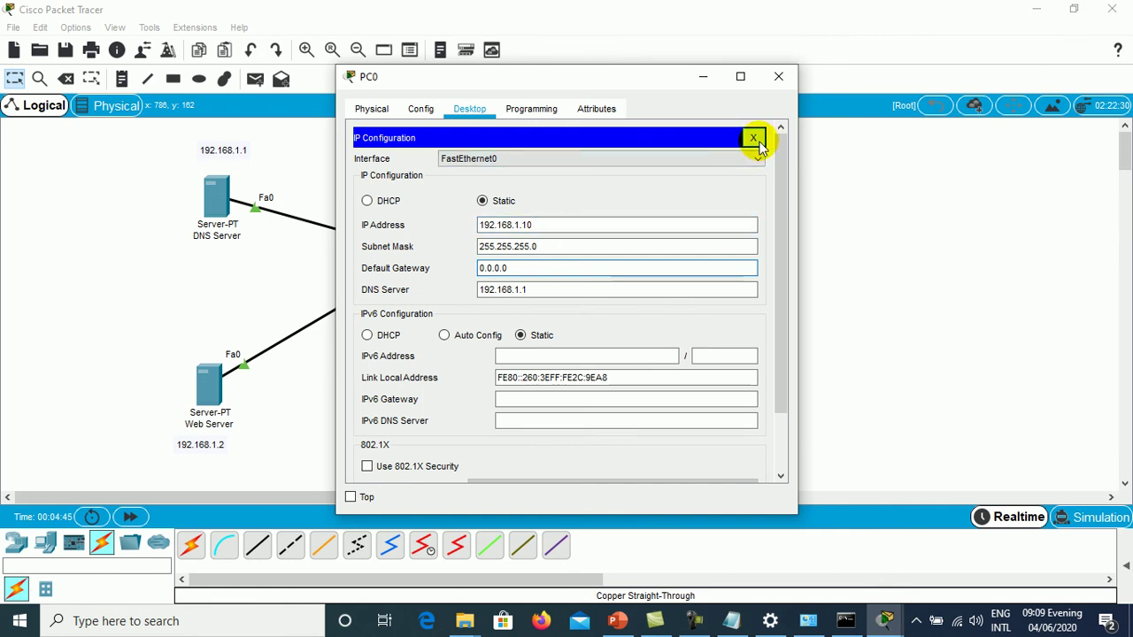
left_click(753, 139)
left_click(778, 77)
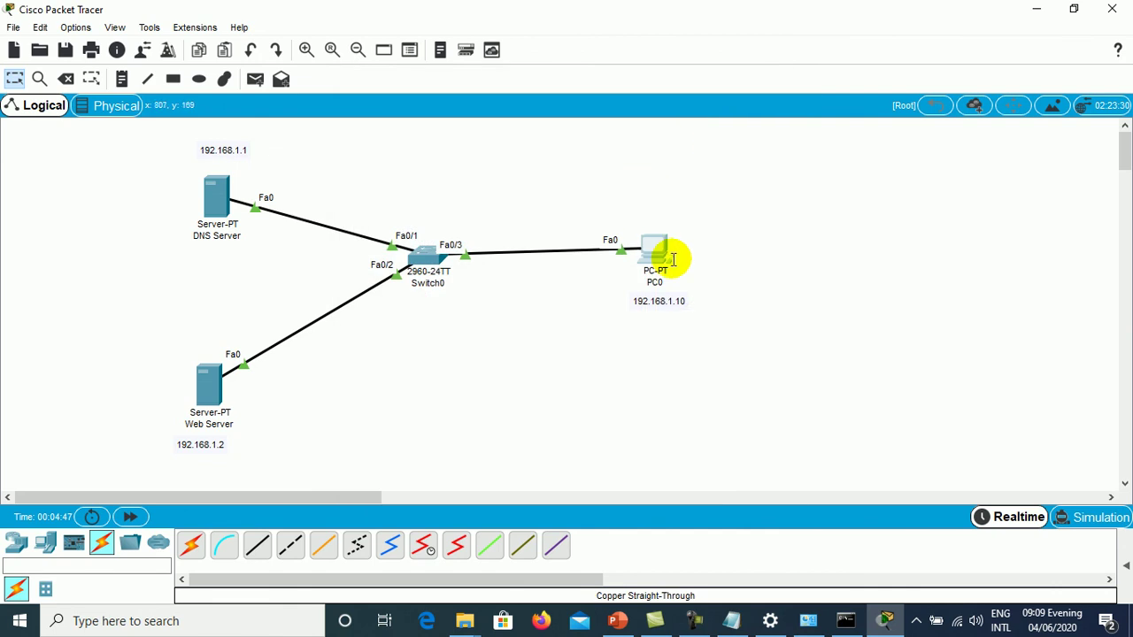
- Open the DNS Server's IP Configuration in a maximized window
left_click_drag(662, 253, 660, 257)
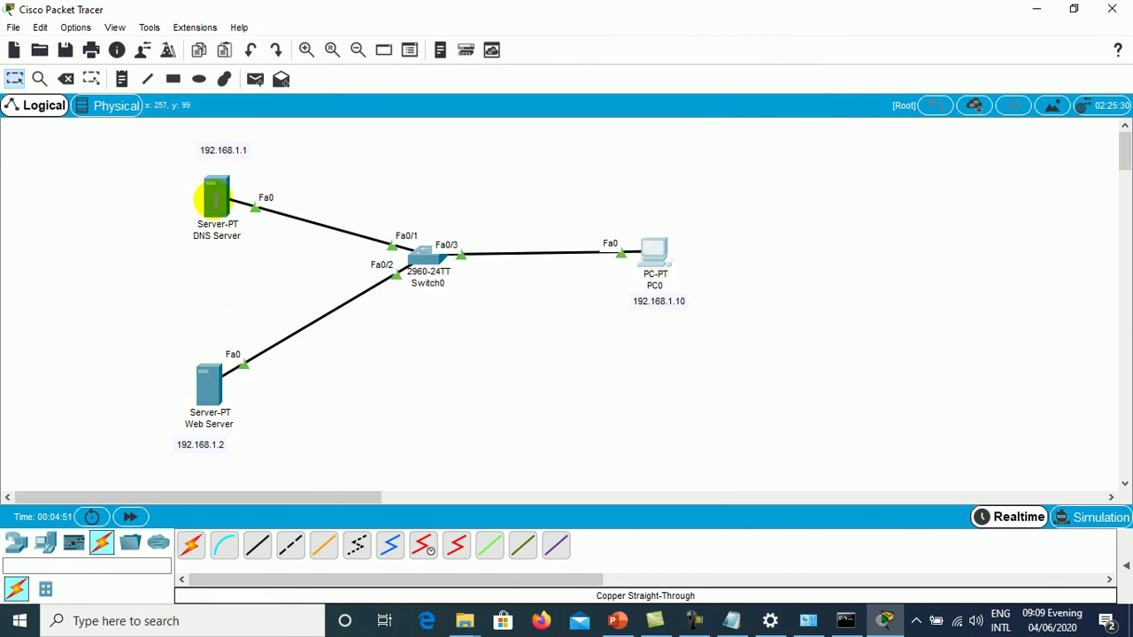
left_click(215, 200)
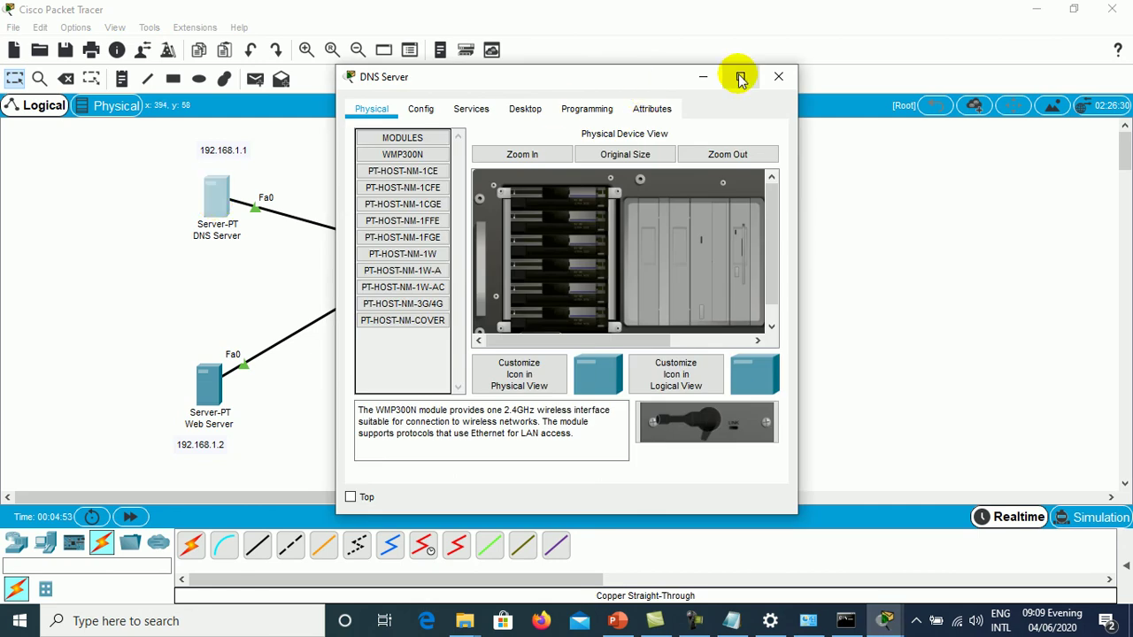
left_click(741, 77)
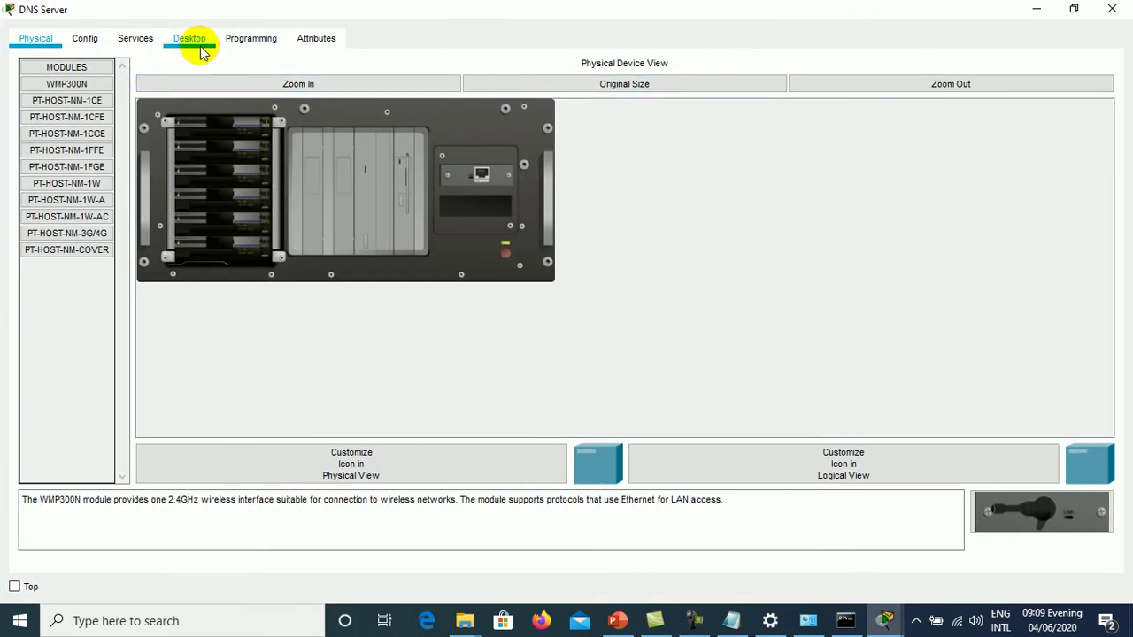
left_click(137, 34)
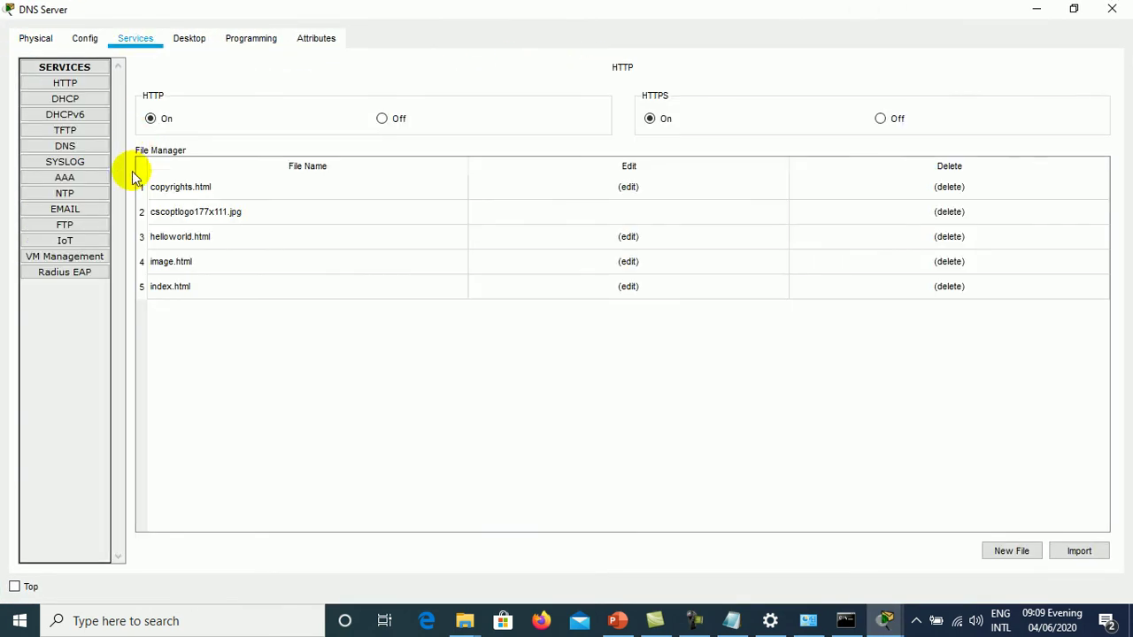
left_click(193, 40)
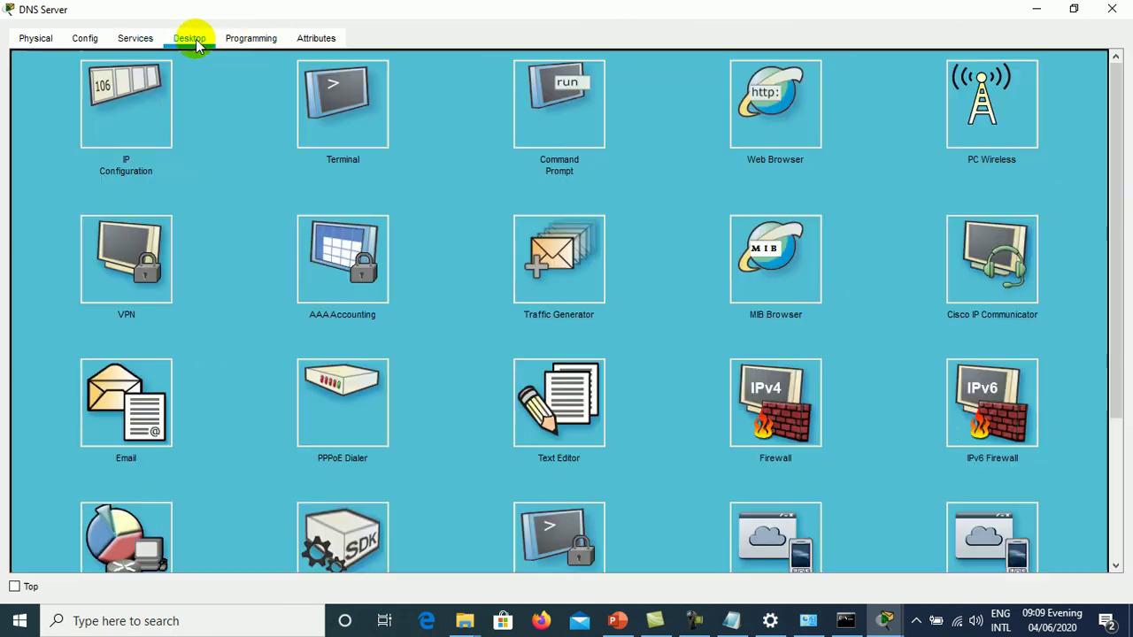
left_click(134, 104)
- Set DNS Server IP 192.168.1.1, mask 255.255.255.0 and DNS server 192.168.1.1
left_click(407, 135)
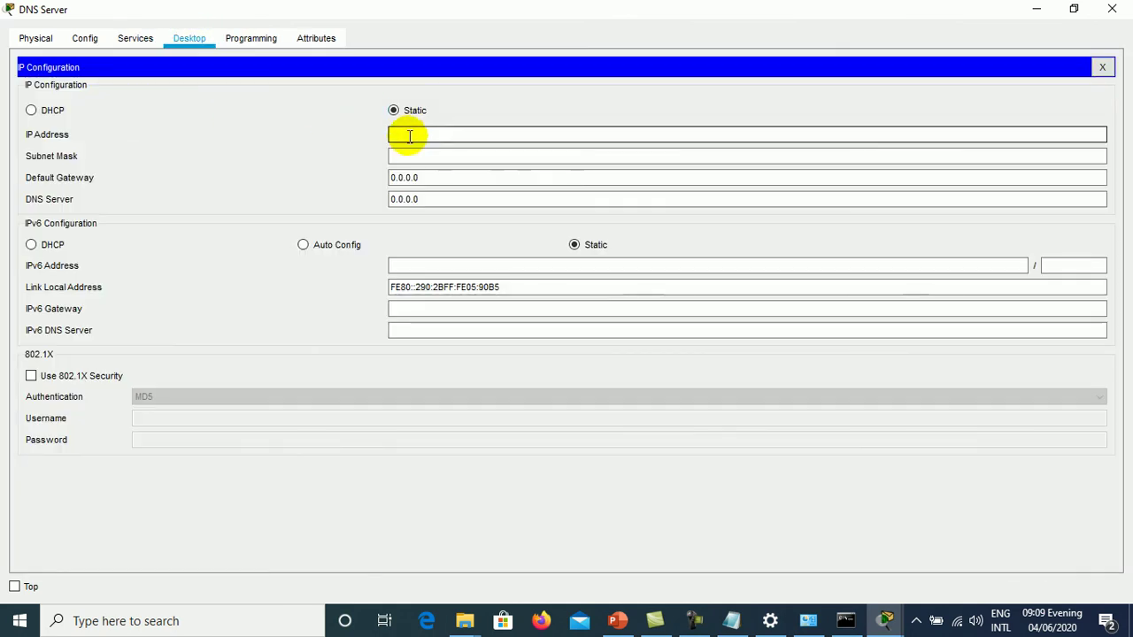
type("192.168.1.1")
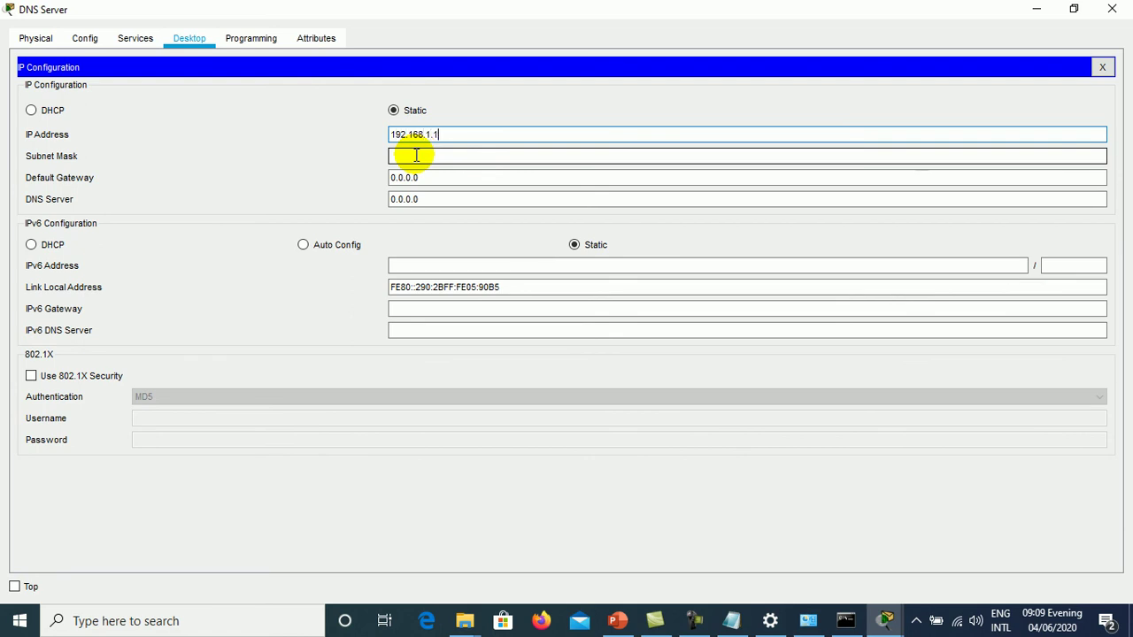
left_click(416, 156)
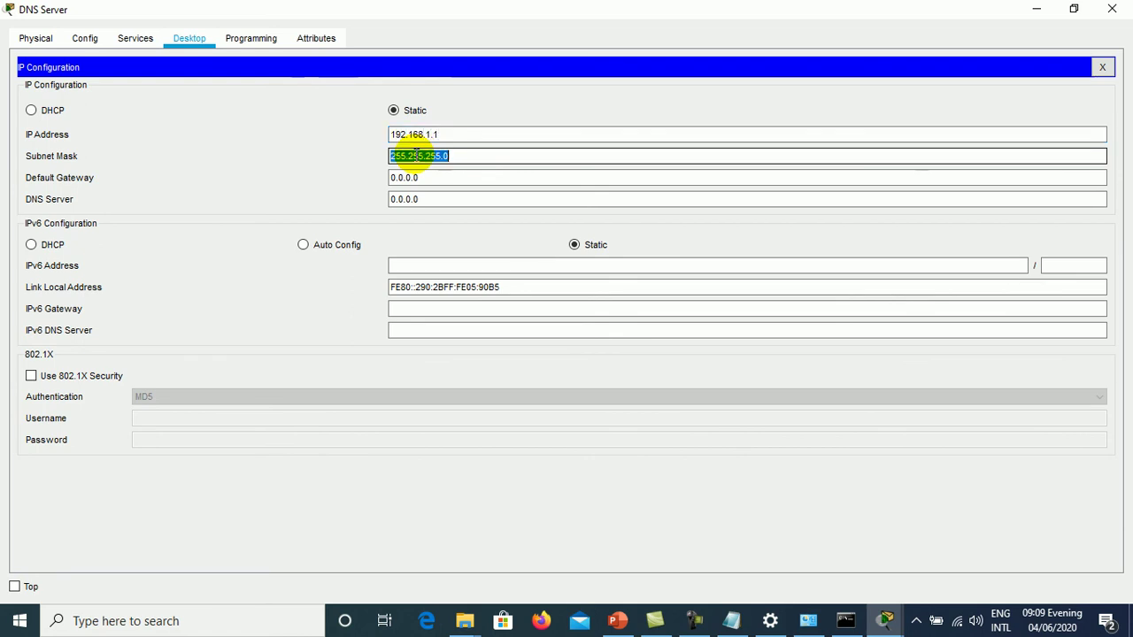
left_click(476, 135)
left_click(442, 198)
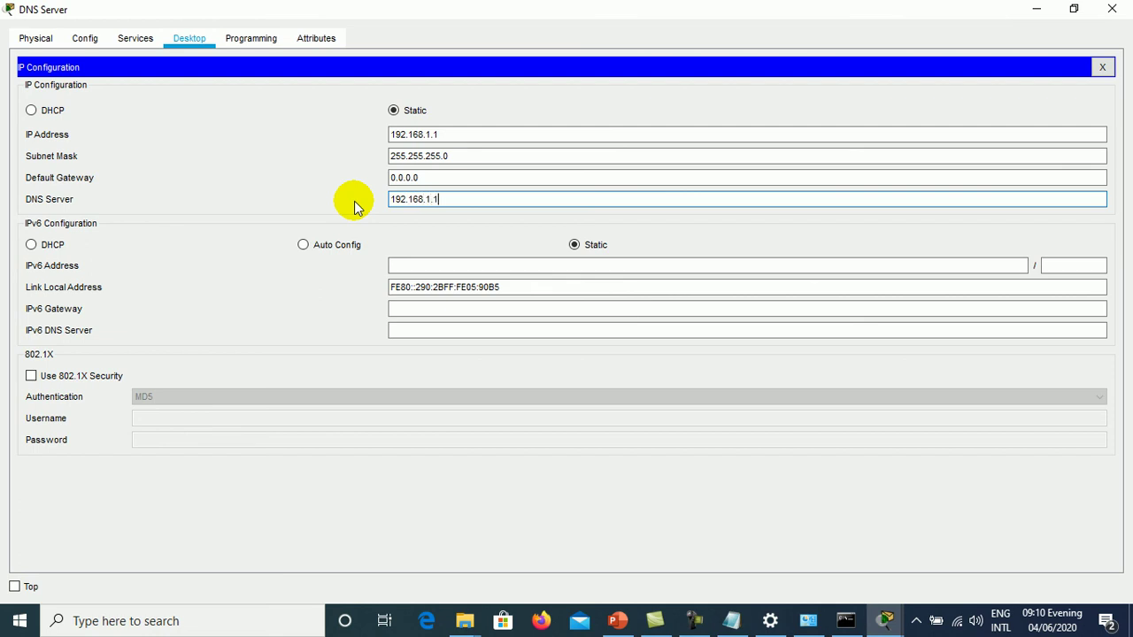
left_click(471, 137)
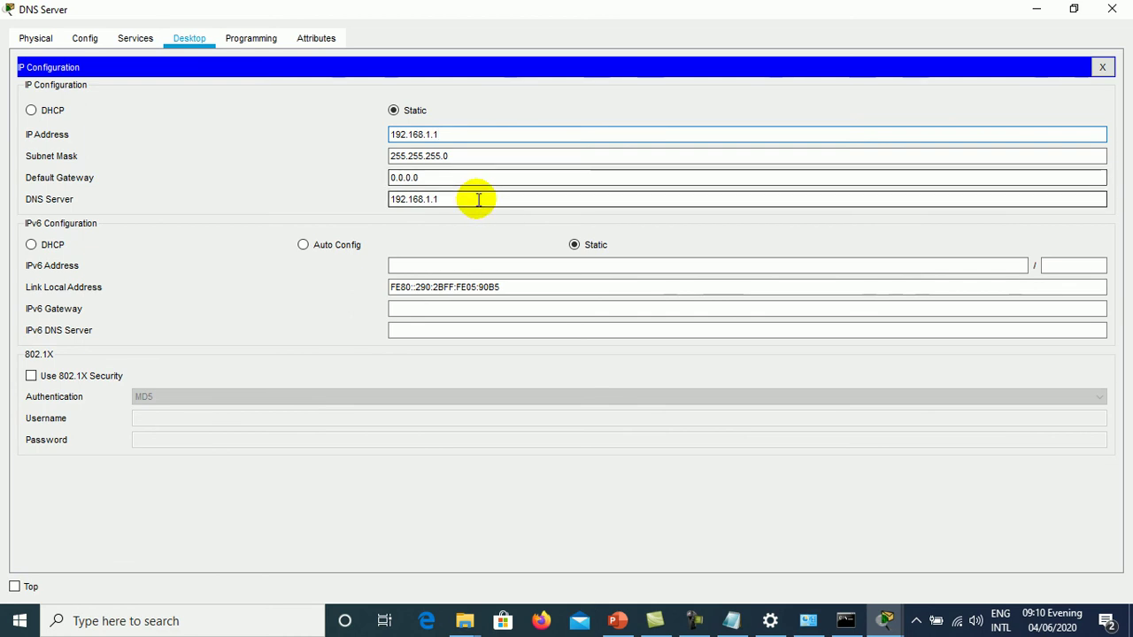
left_click(1101, 65)
- Give the Web Server IP 192.168.1.2, mask 255.255.255.0 and DNS server 192.168.1.1
left_click(1111, 9)
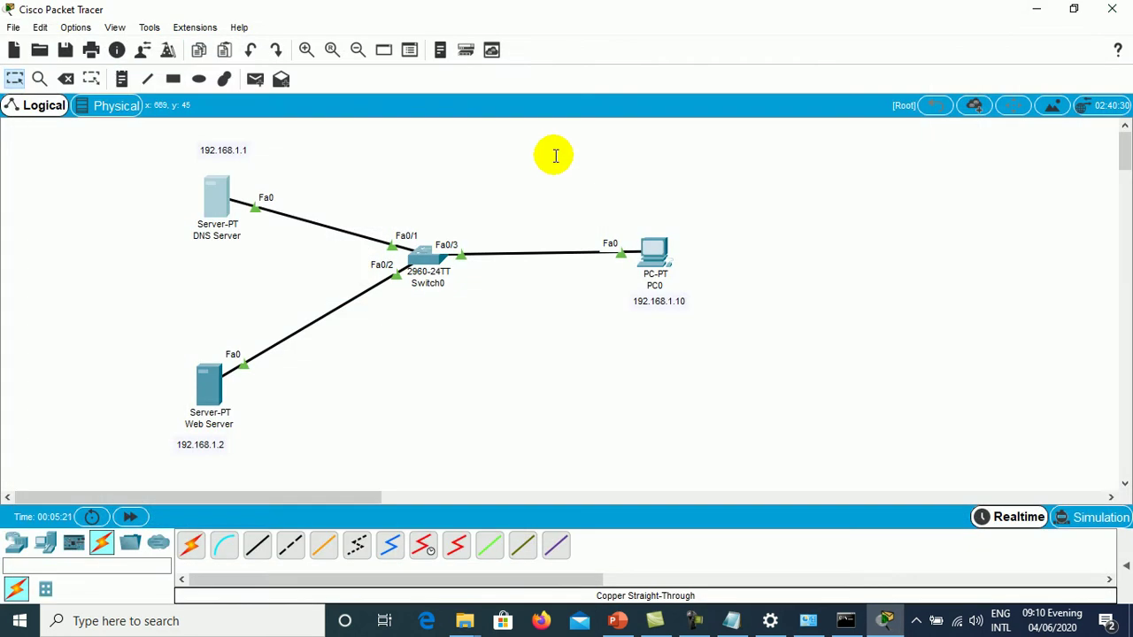
left_click(198, 385)
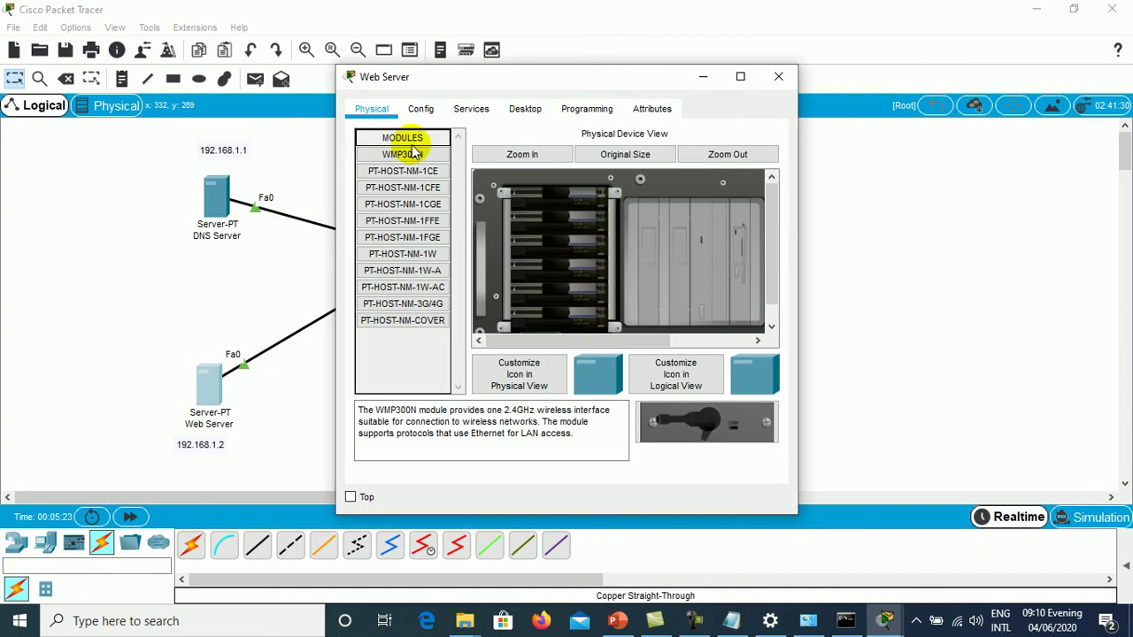
left_click(523, 107)
left_click(400, 164)
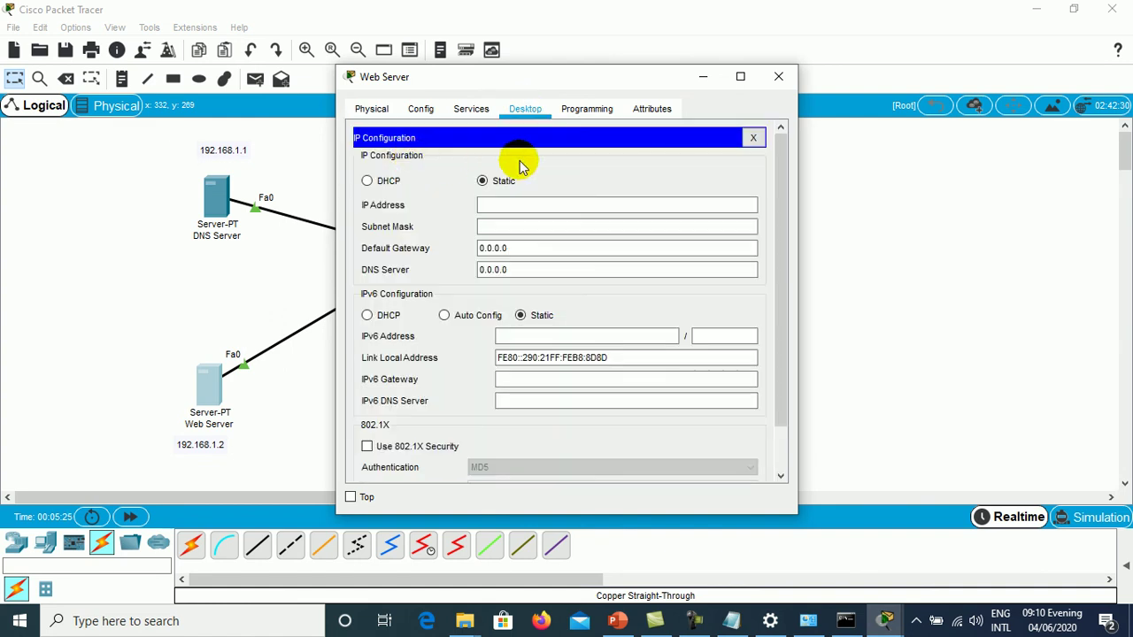
left_click(739, 77)
left_click(447, 138)
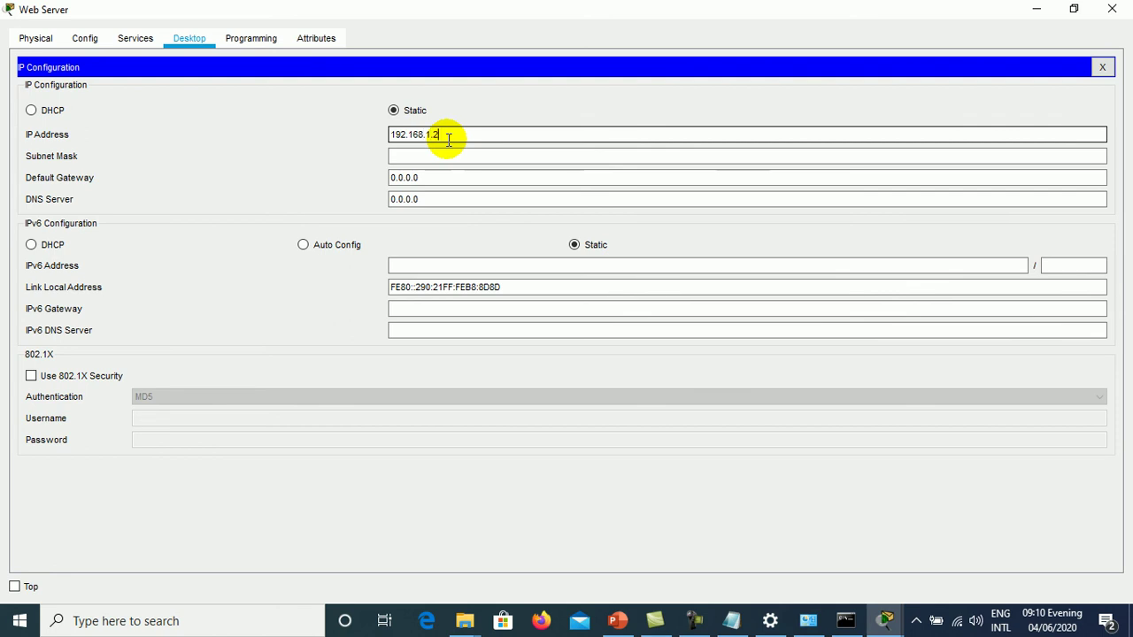
key("Tab")
key("Tab")
key("Tab")
type("192.168.1.1")
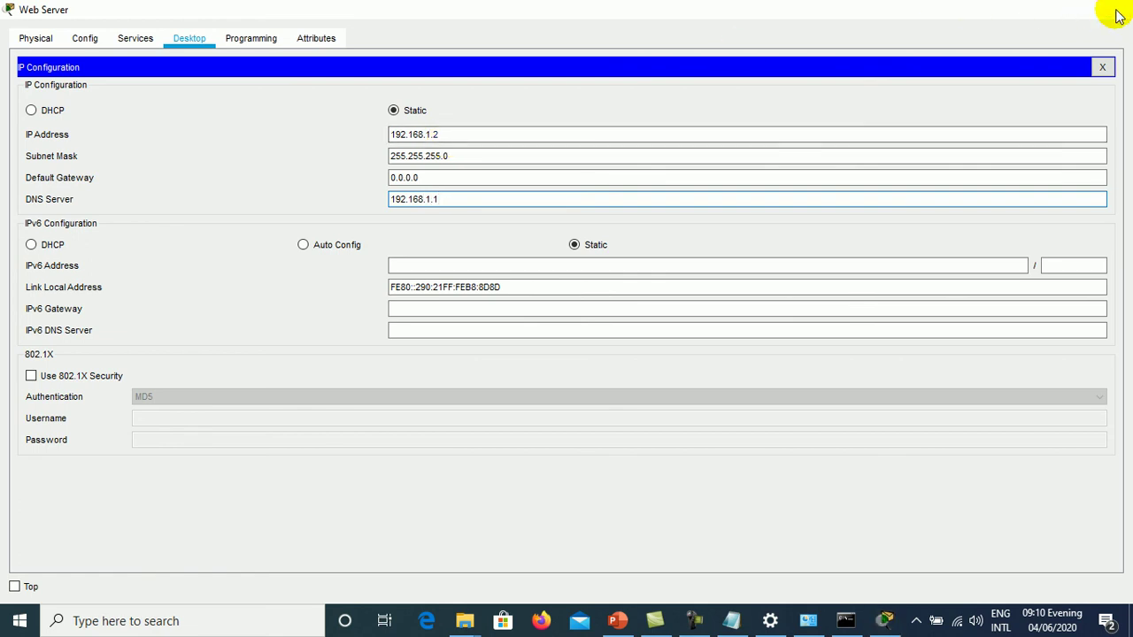
left_click(1113, 10)
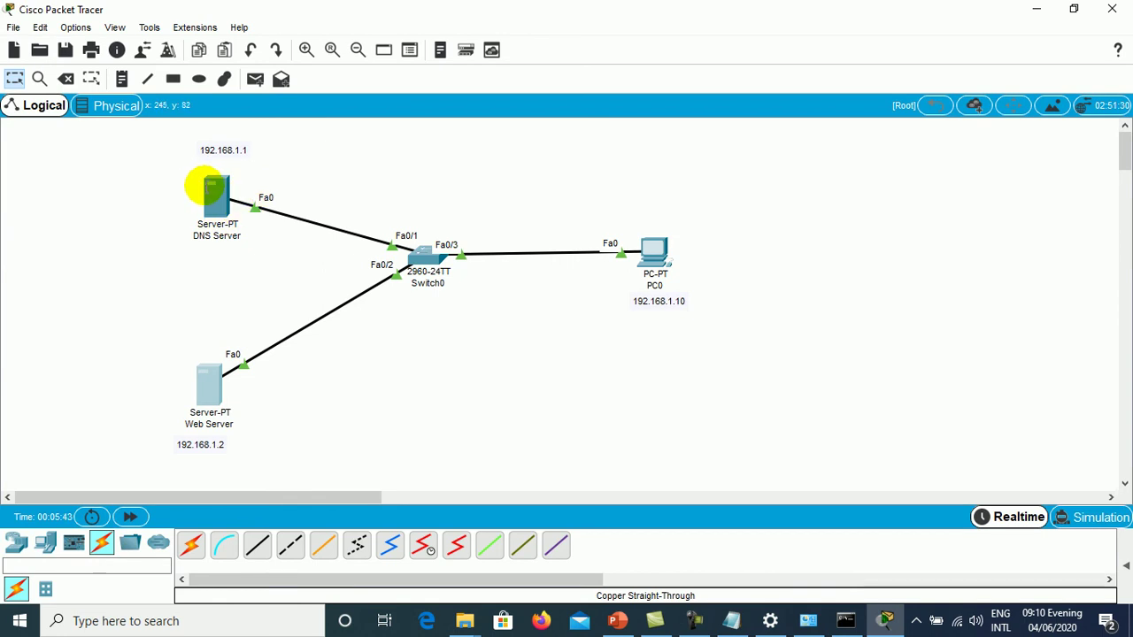
- Switch off the DNS Server's HTTP and HTTPS services and show its DNS service page
left_click(213, 190)
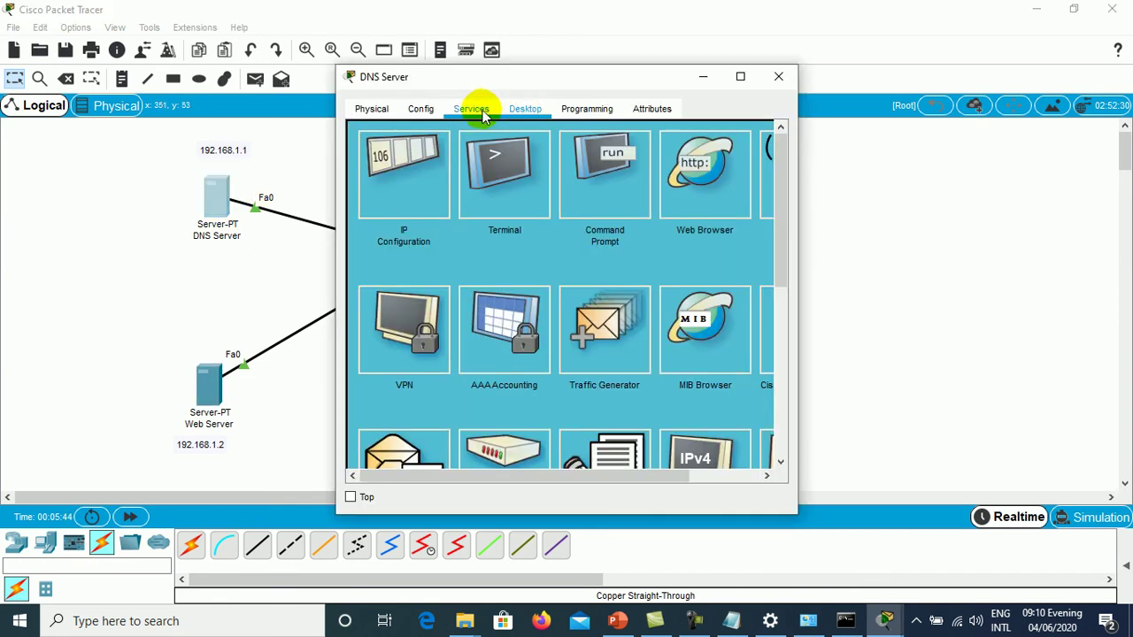
left_click(476, 108)
left_click(740, 78)
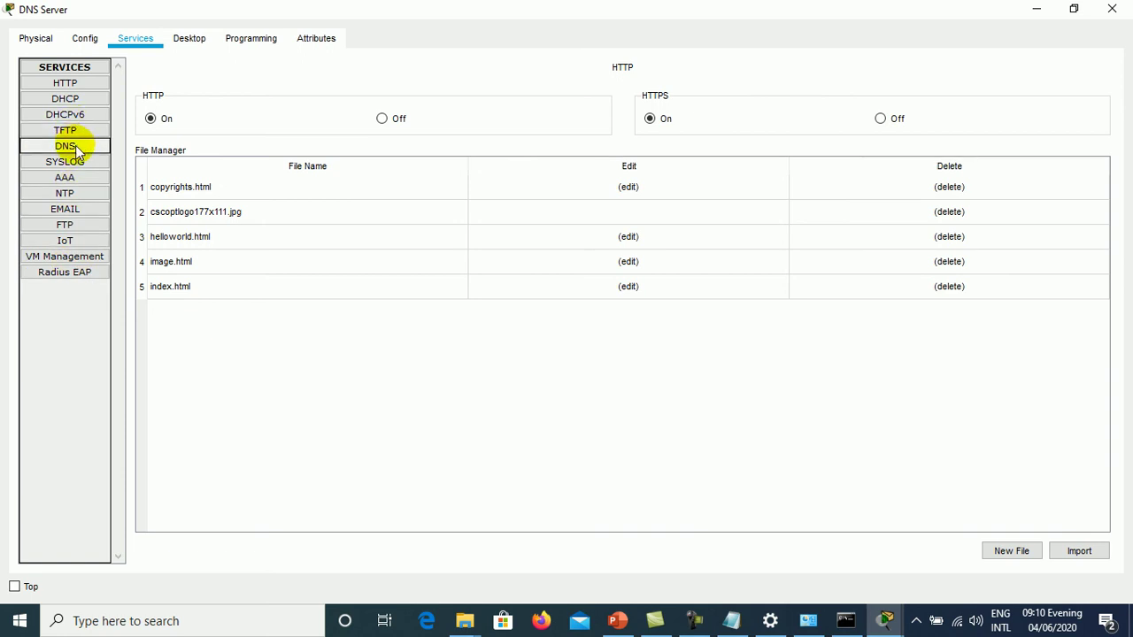
left_click(386, 120)
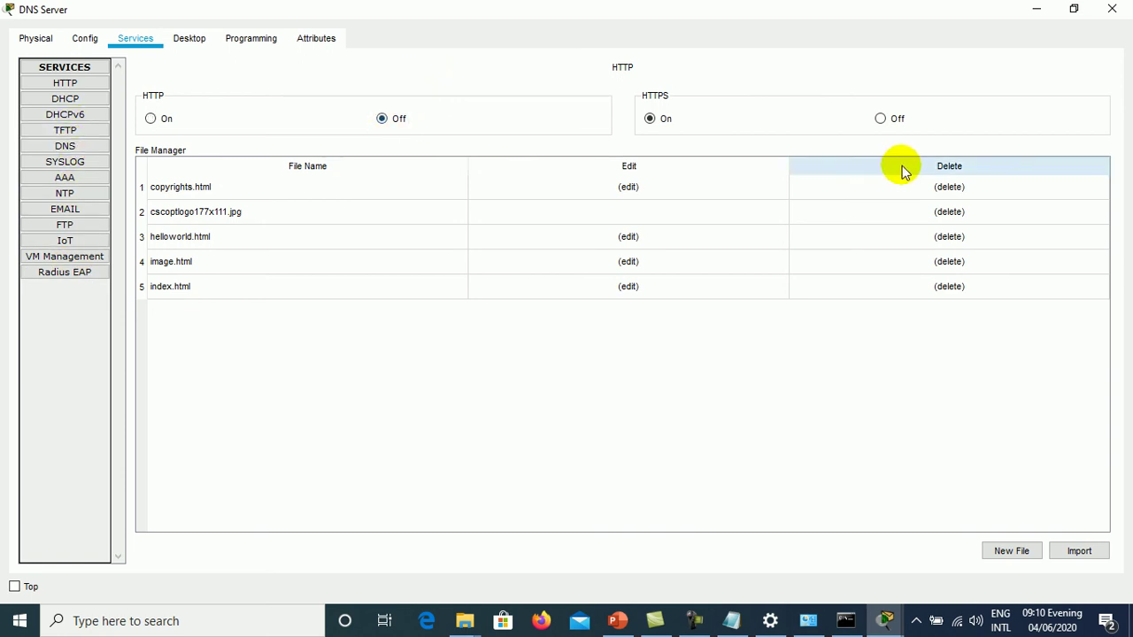
left_click(887, 121)
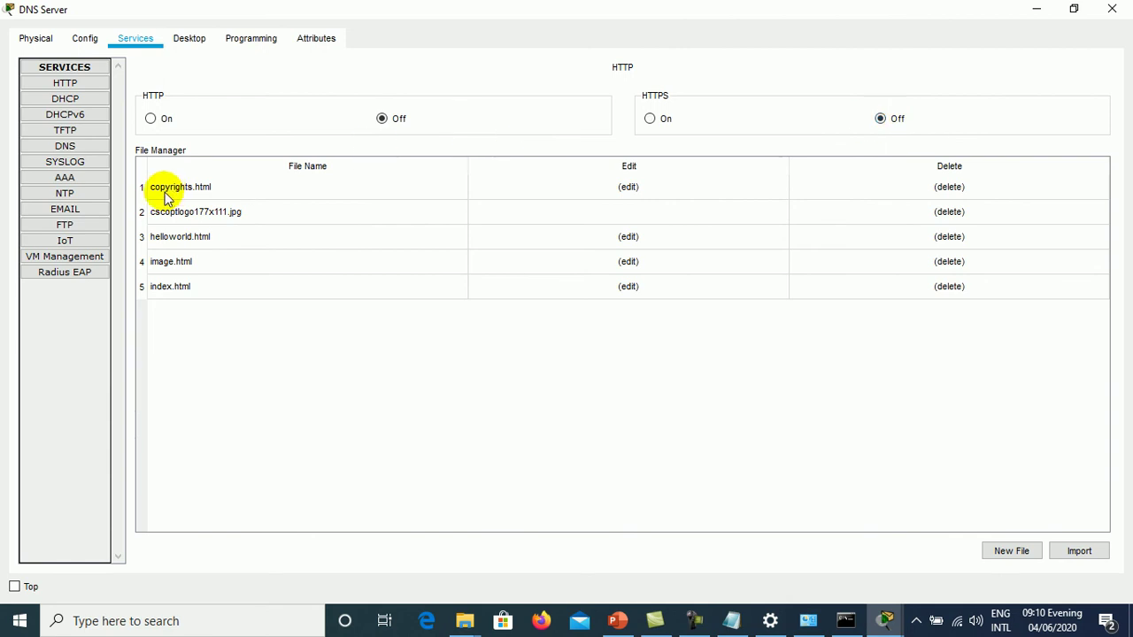
left_click(78, 145)
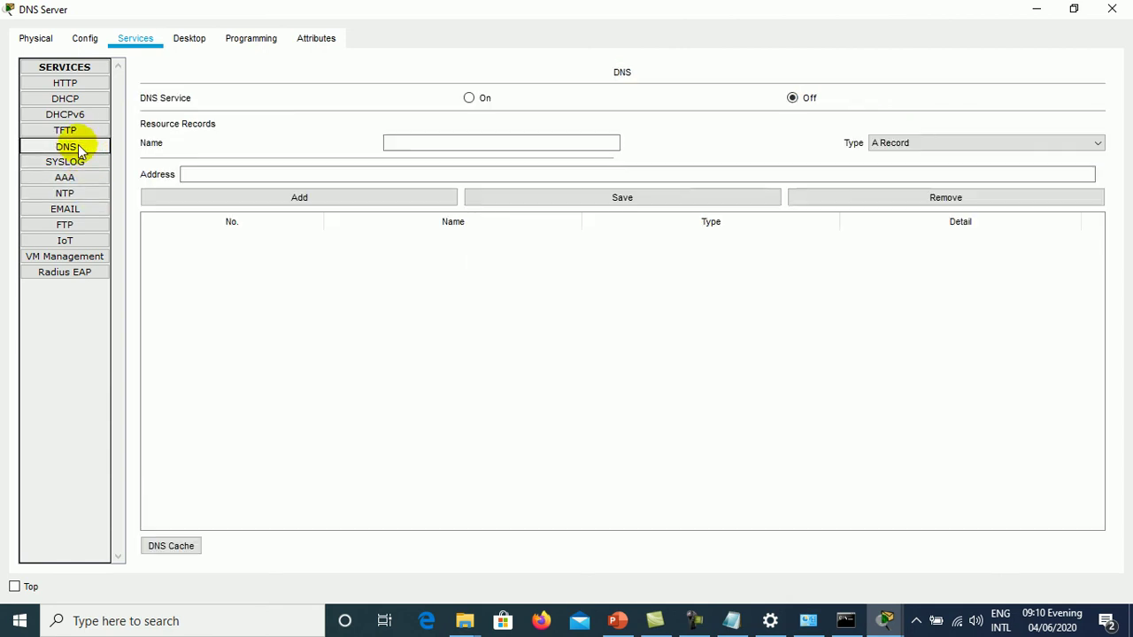
- Turn the DNS service on and set the record type to A Record
left_click(473, 104)
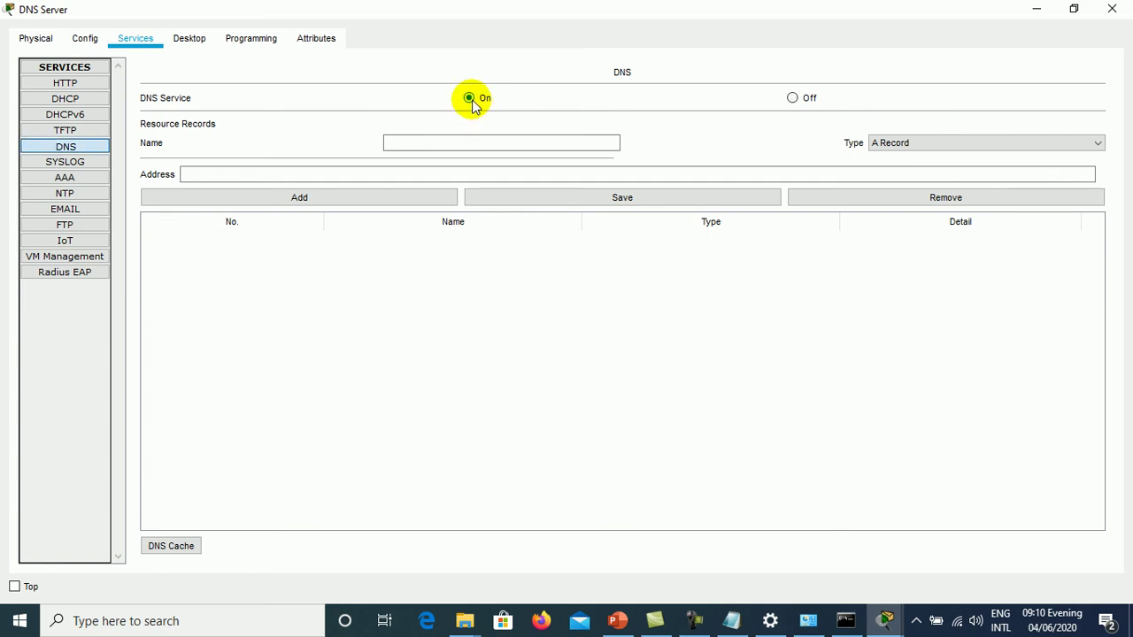
left_click(461, 144)
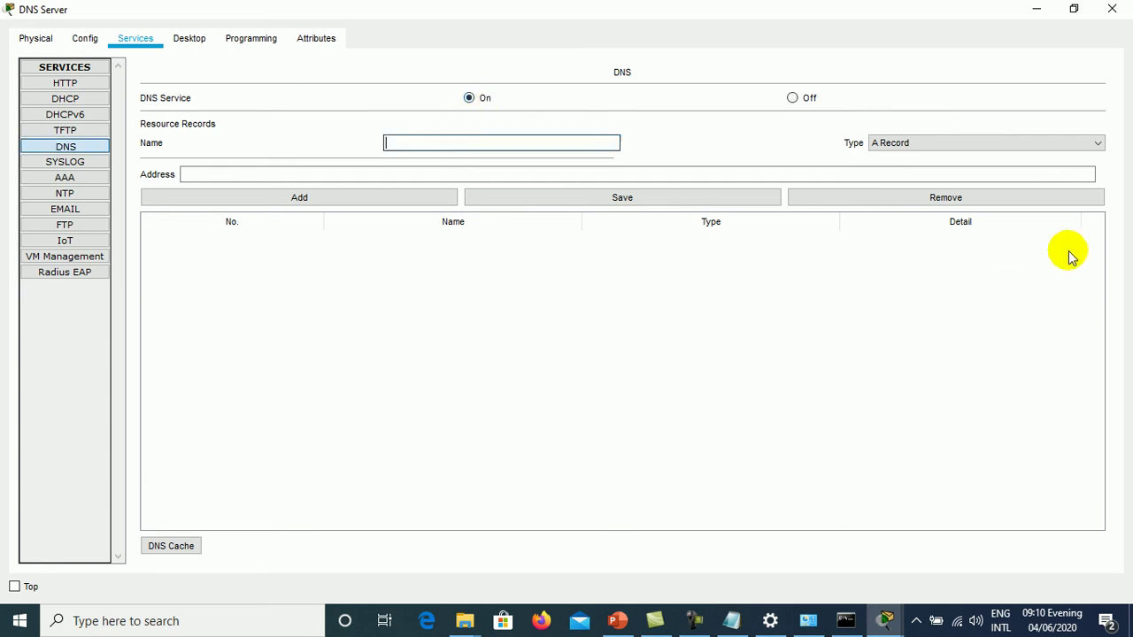
left_click(963, 145)
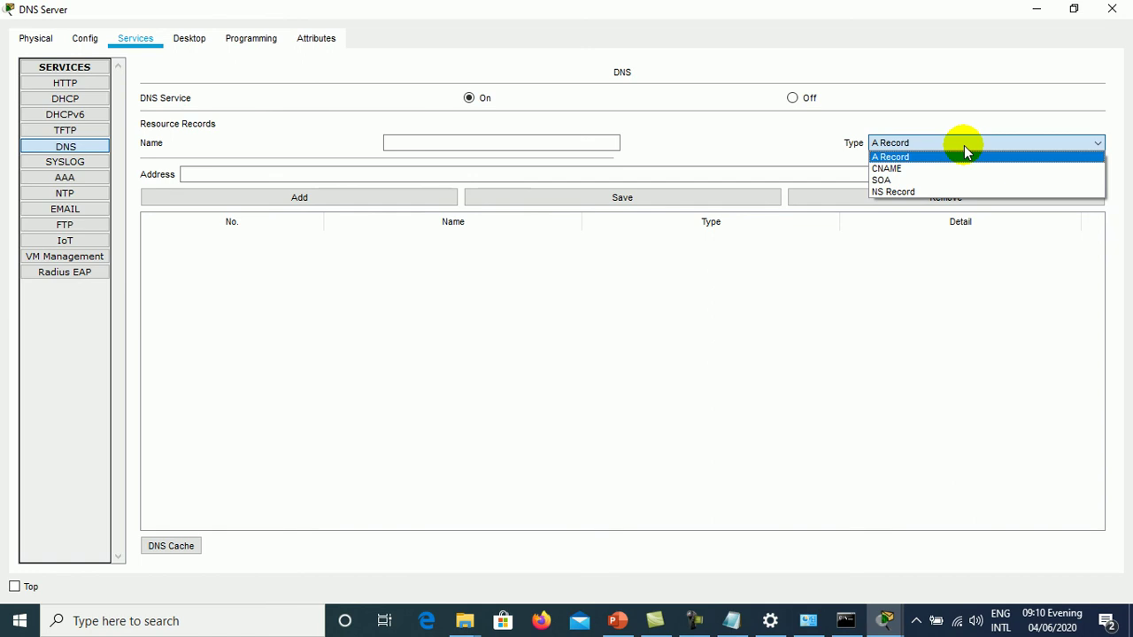
left_click(961, 166)
left_click(960, 143)
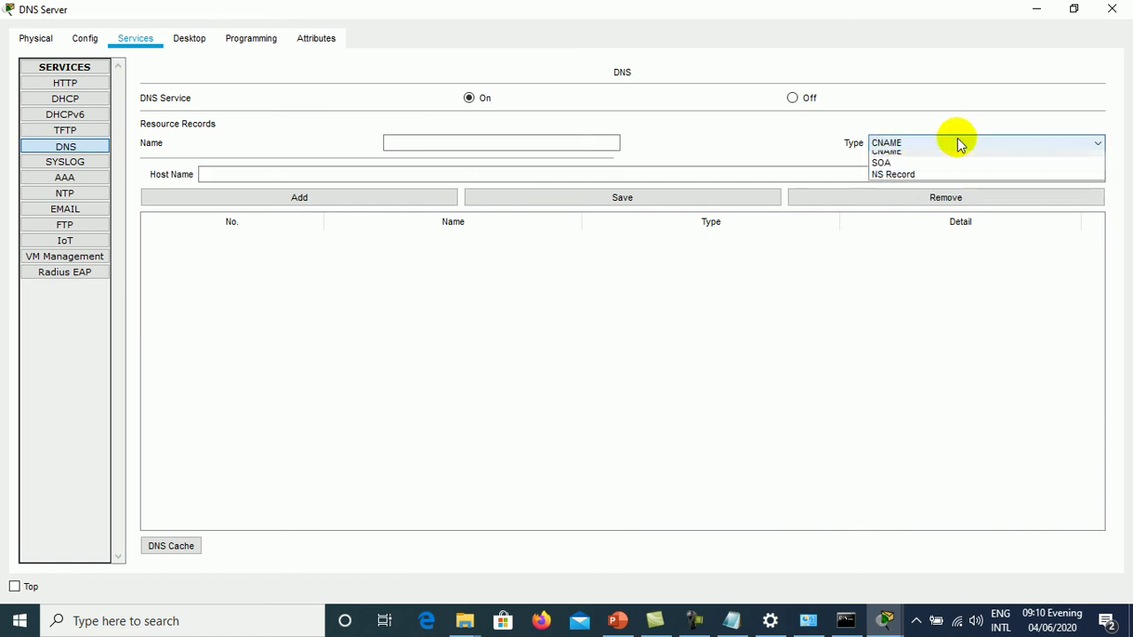
left_click(959, 178)
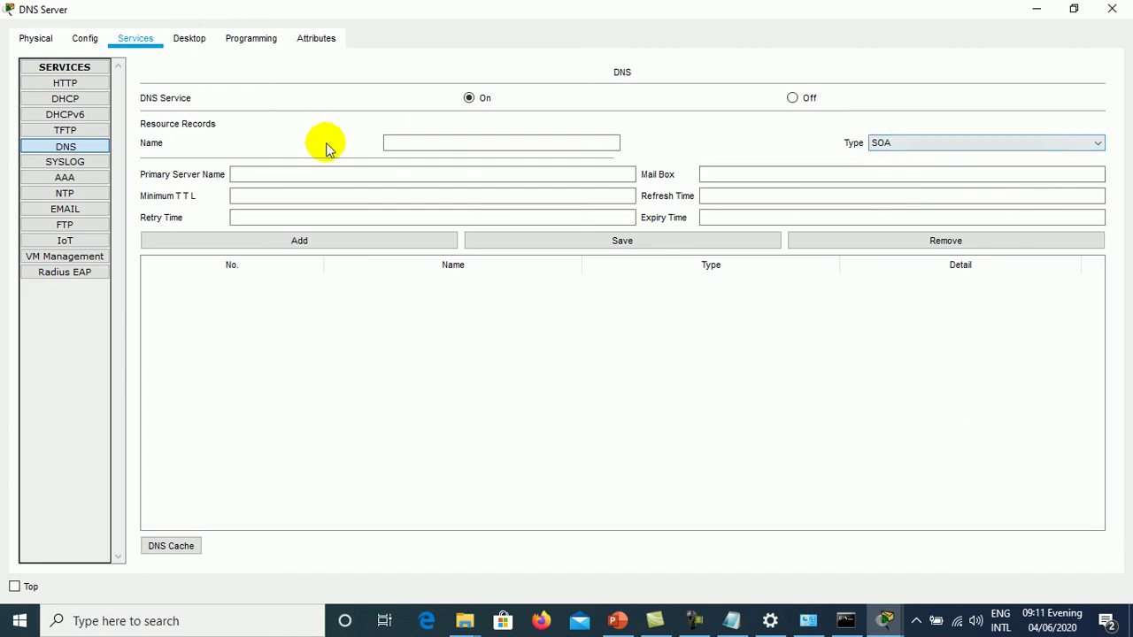
left_click(402, 169)
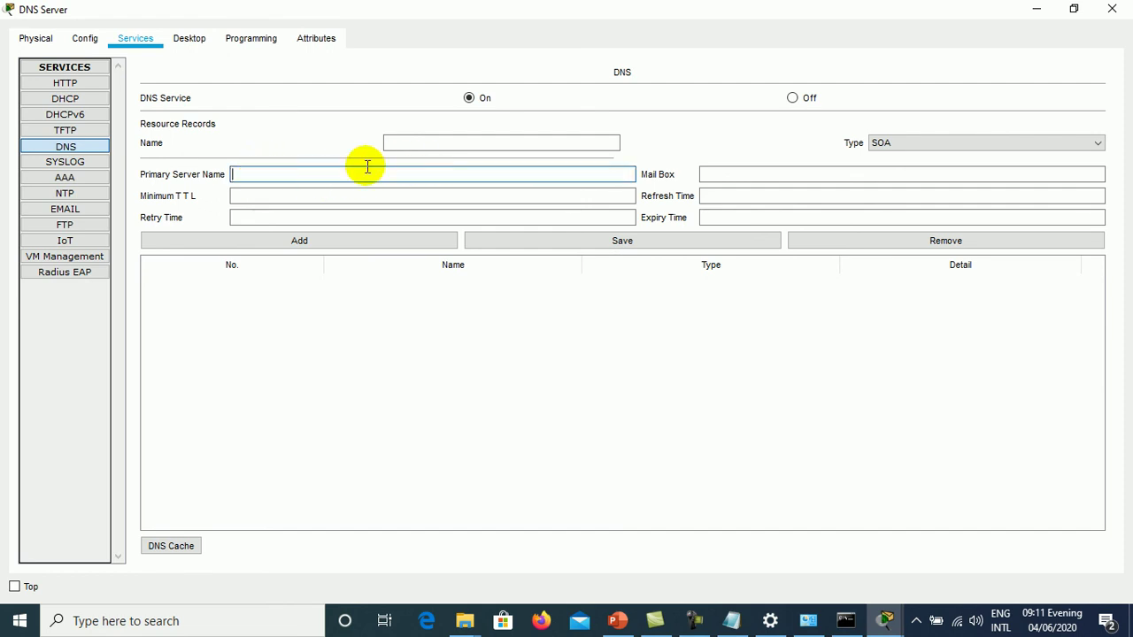
left_click(886, 142)
left_click(891, 157)
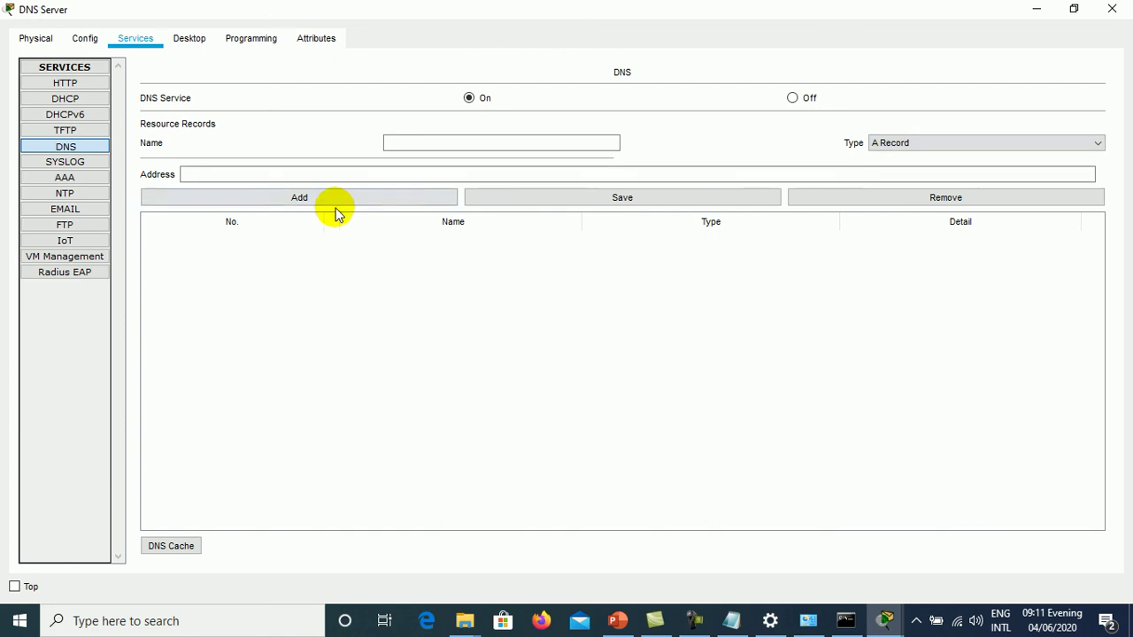
- Add an A Record mapping ume.edu.kh to 192.168.1.2 to the DNS table
left_click(423, 144)
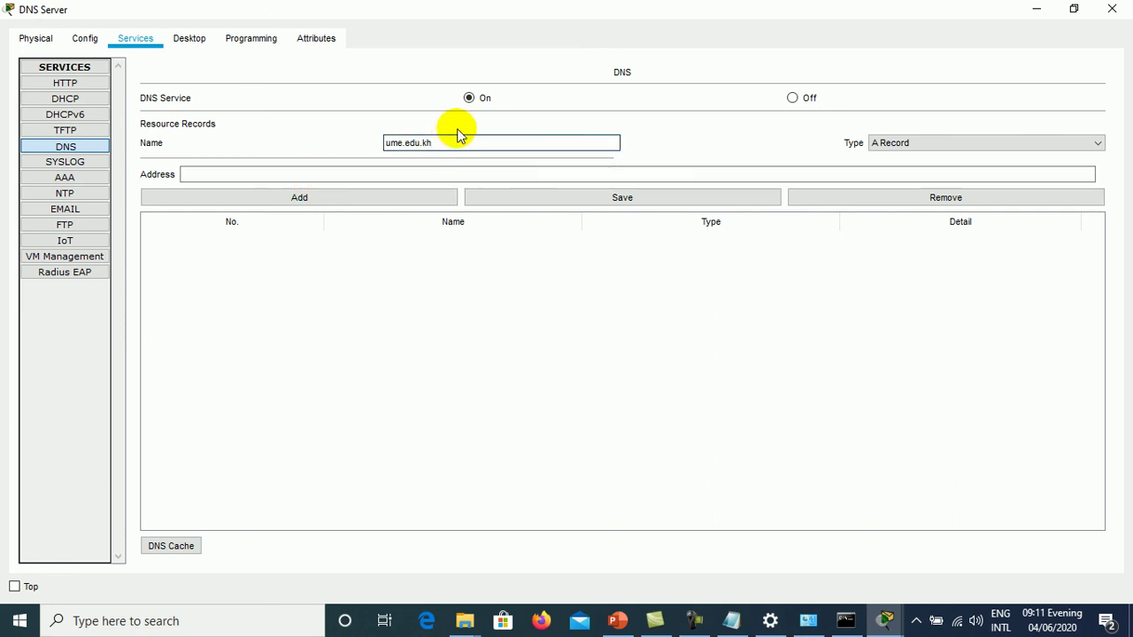
left_click_drag(449, 140, 342, 144)
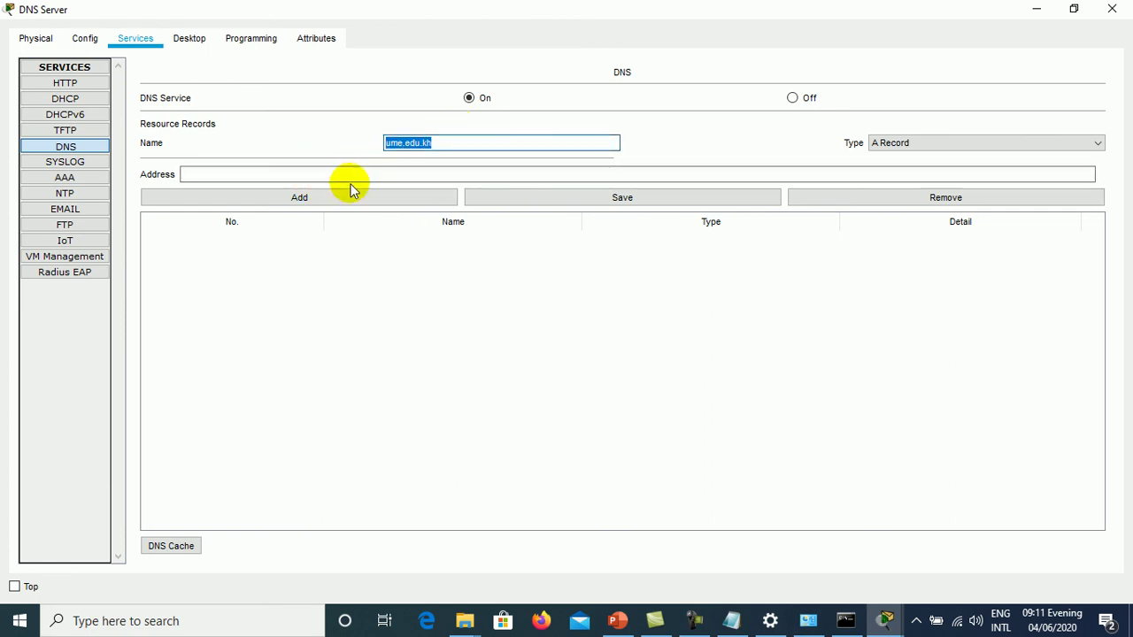
left_click(339, 175)
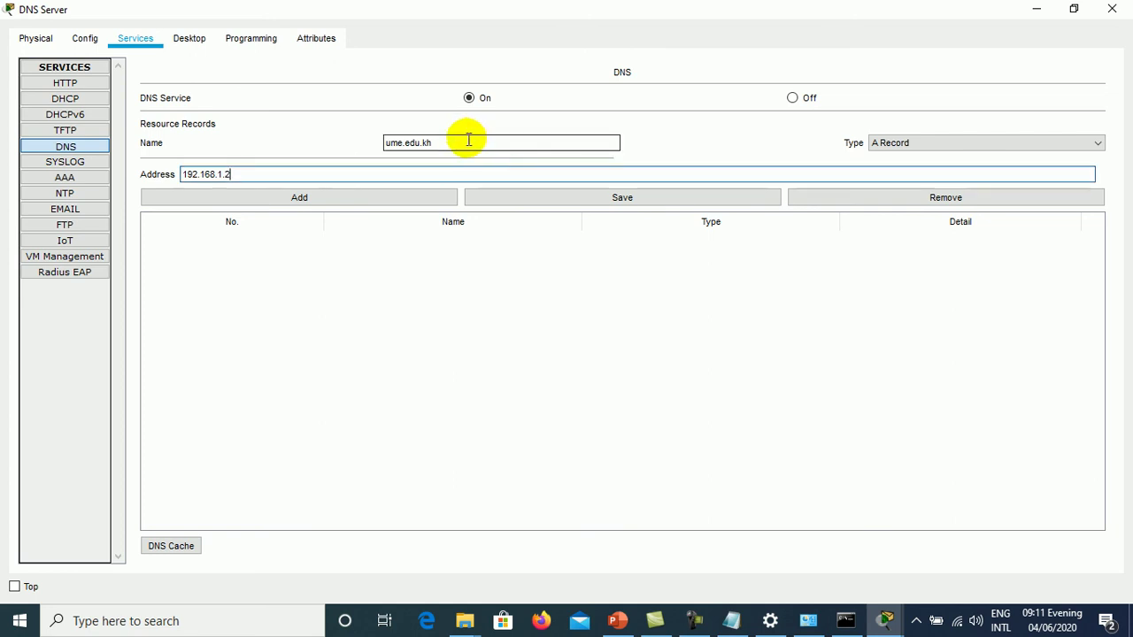
left_click_drag(468, 139, 366, 142)
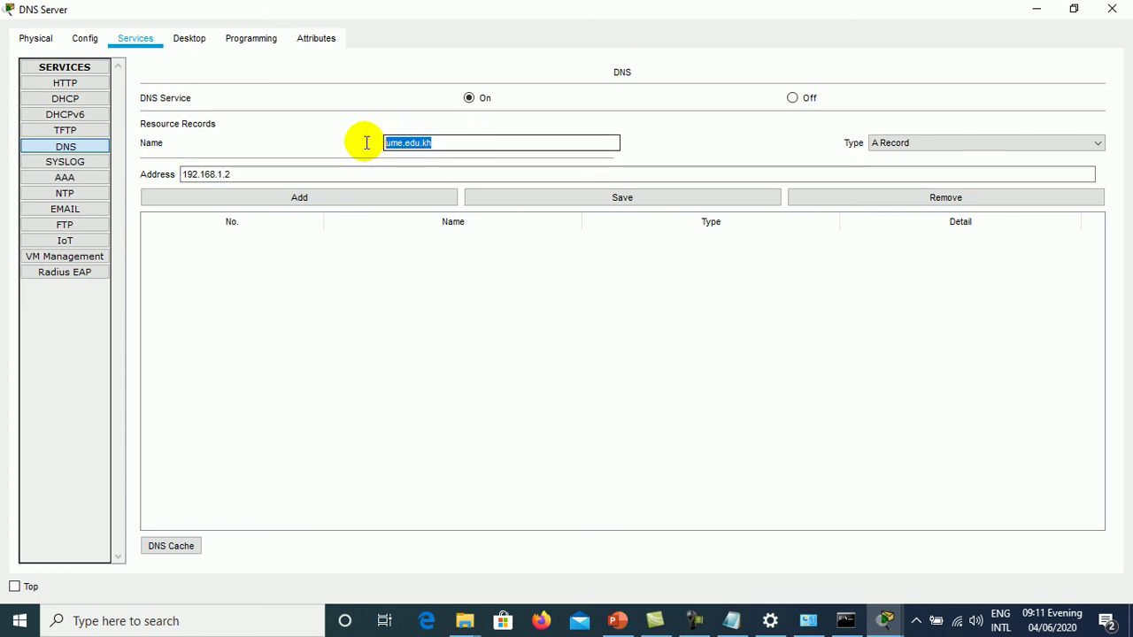
left_click(452, 144)
left_click_drag(452, 144, 346, 150)
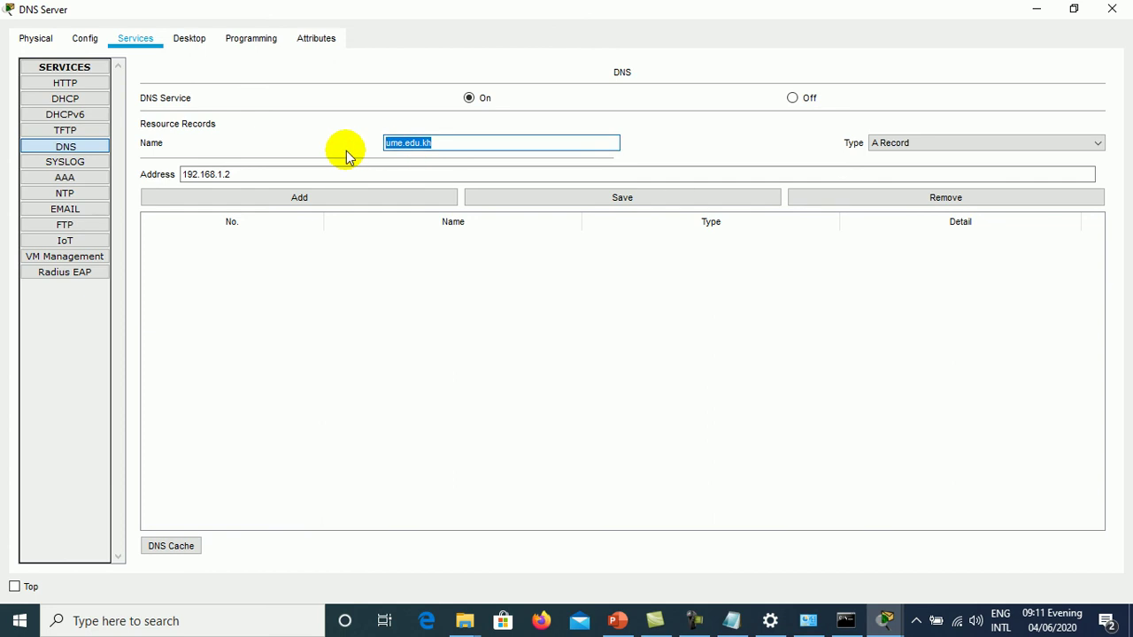
left_click(418, 143)
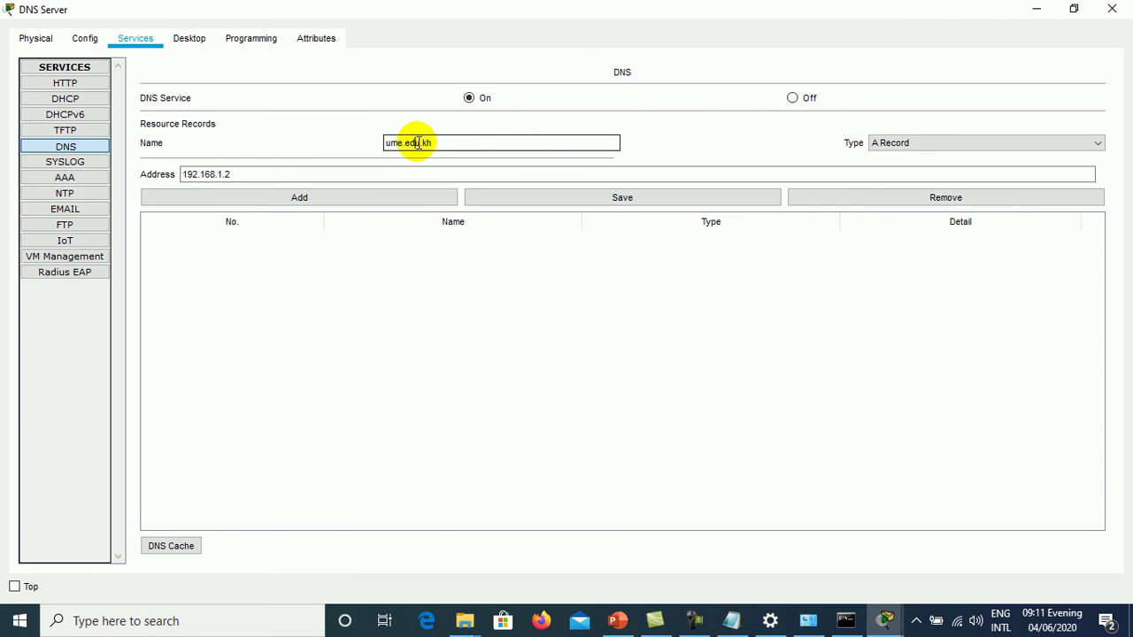
left_click(243, 174)
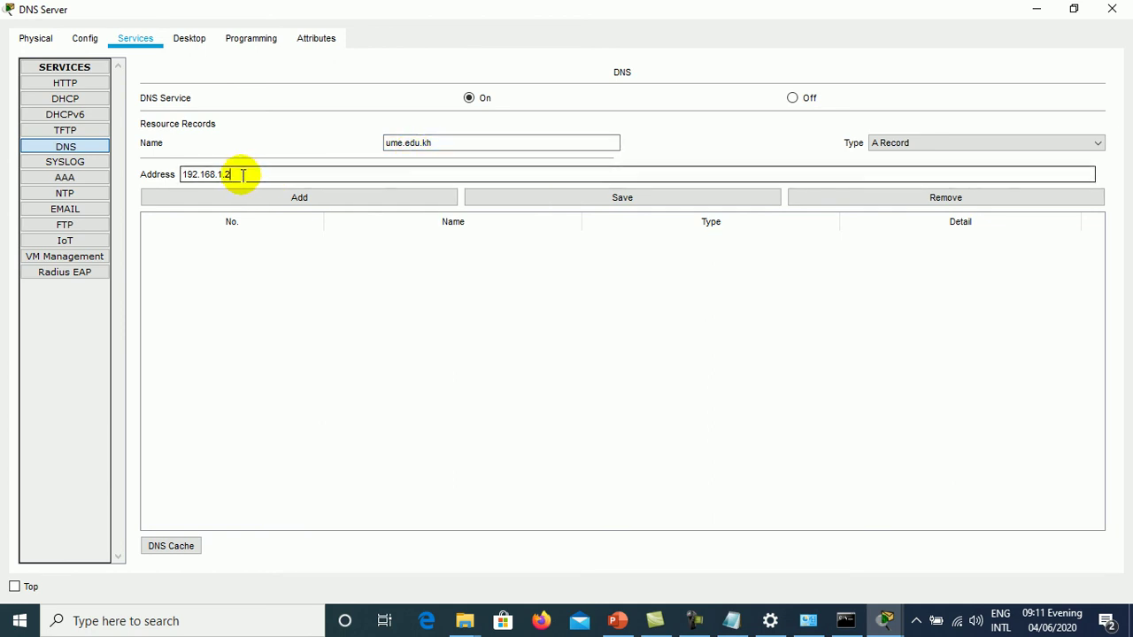
left_click_drag(227, 172, 151, 171)
left_click(254, 174)
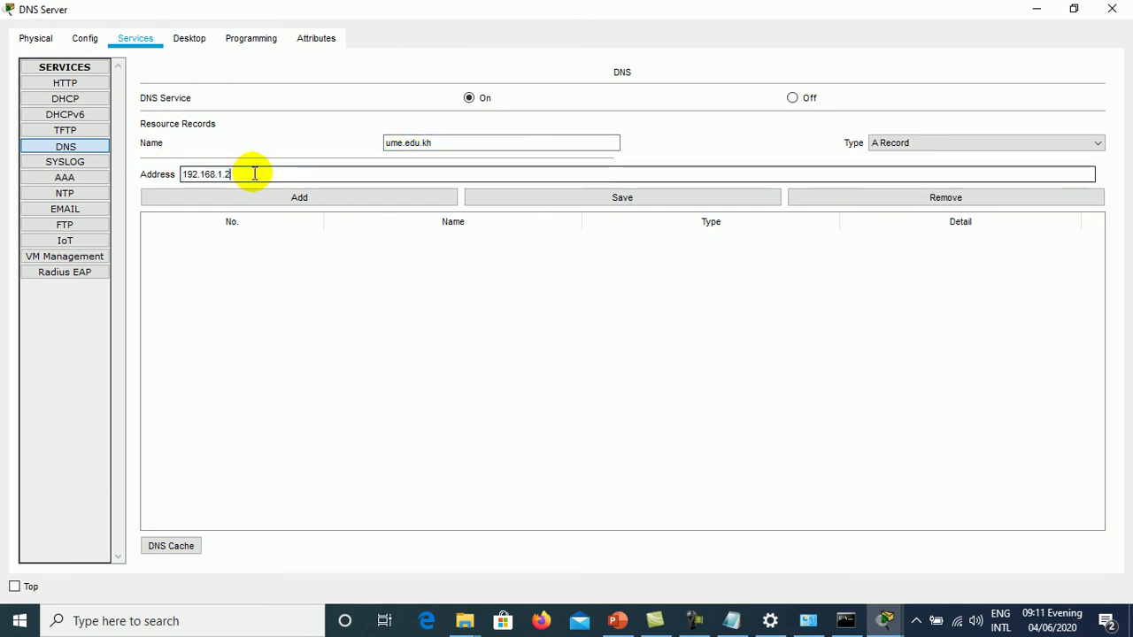
left_click_drag(254, 173, 151, 172)
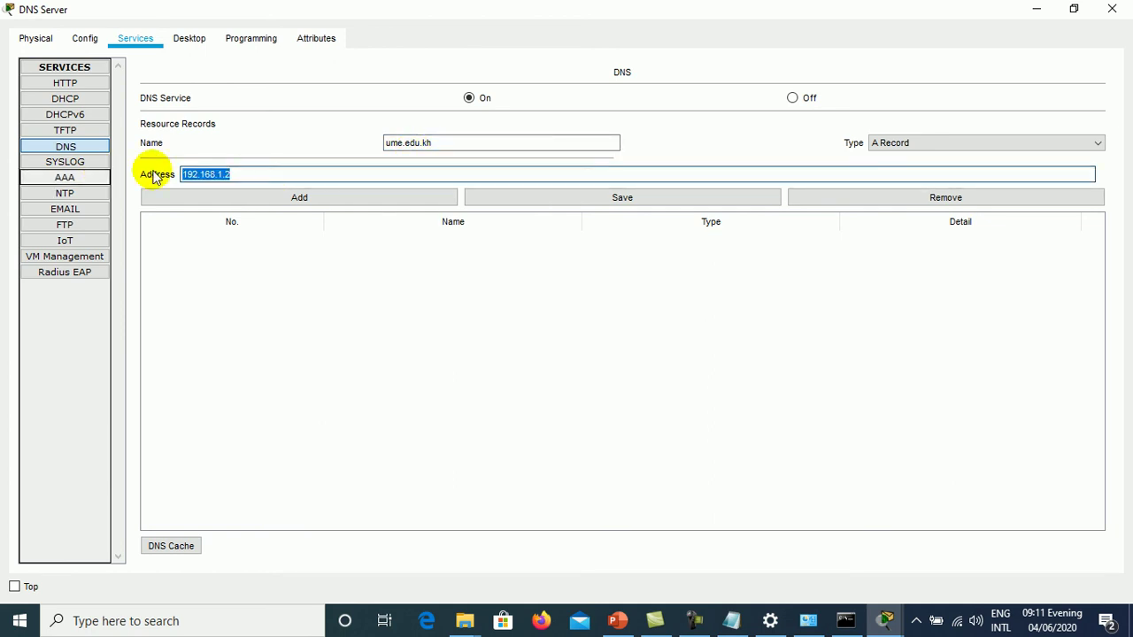
left_click(333, 202)
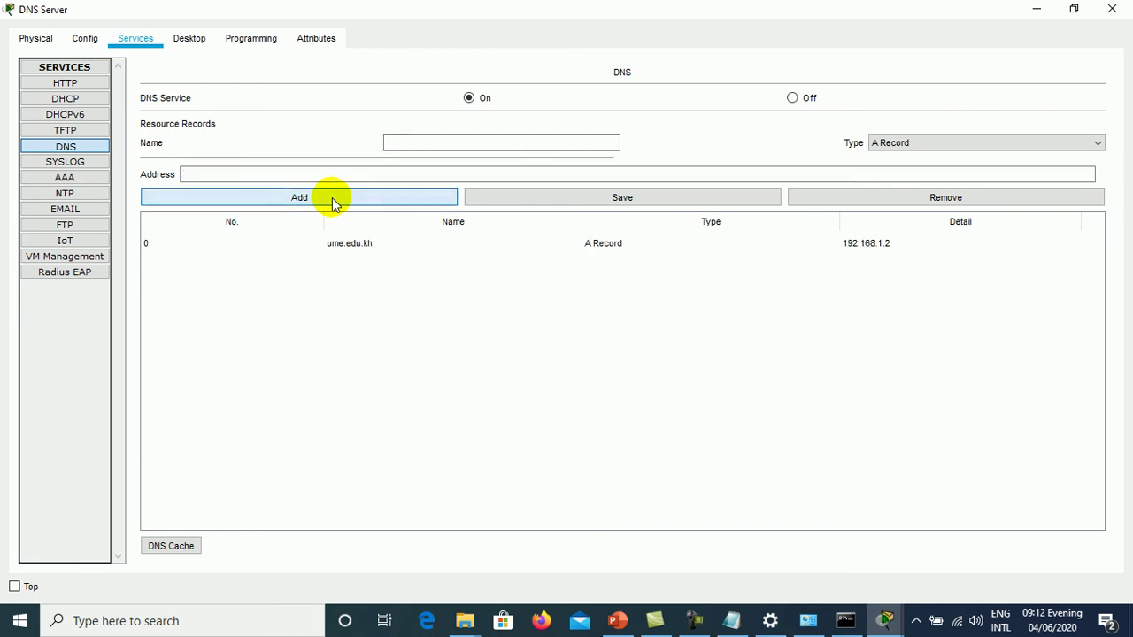
left_click(317, 252)
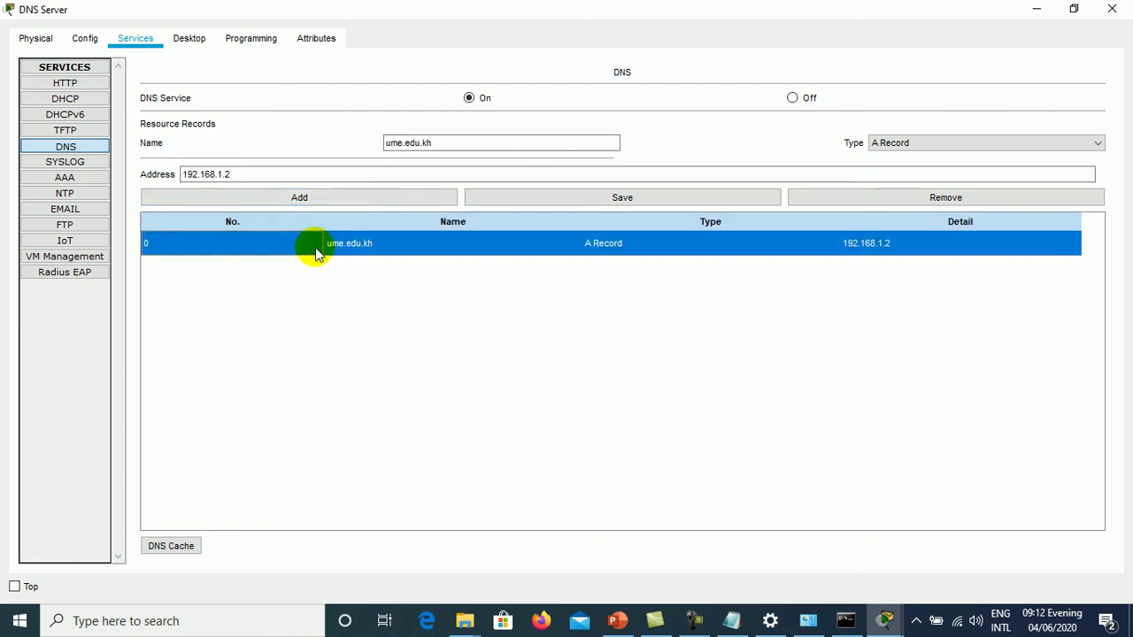
left_click(898, 146)
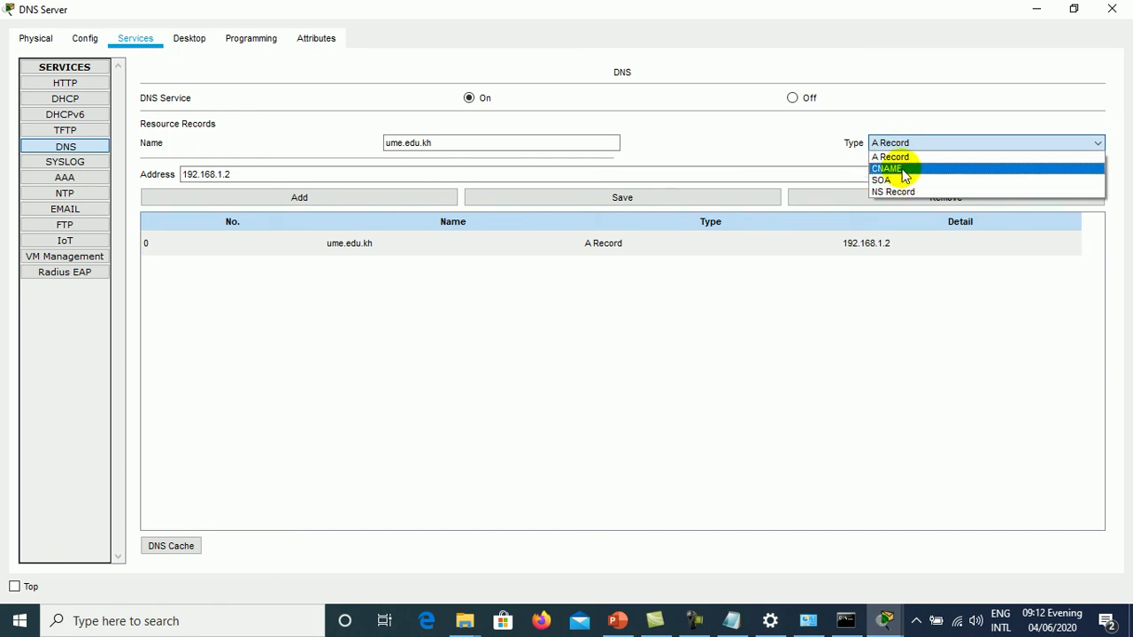
left_click(889, 168)
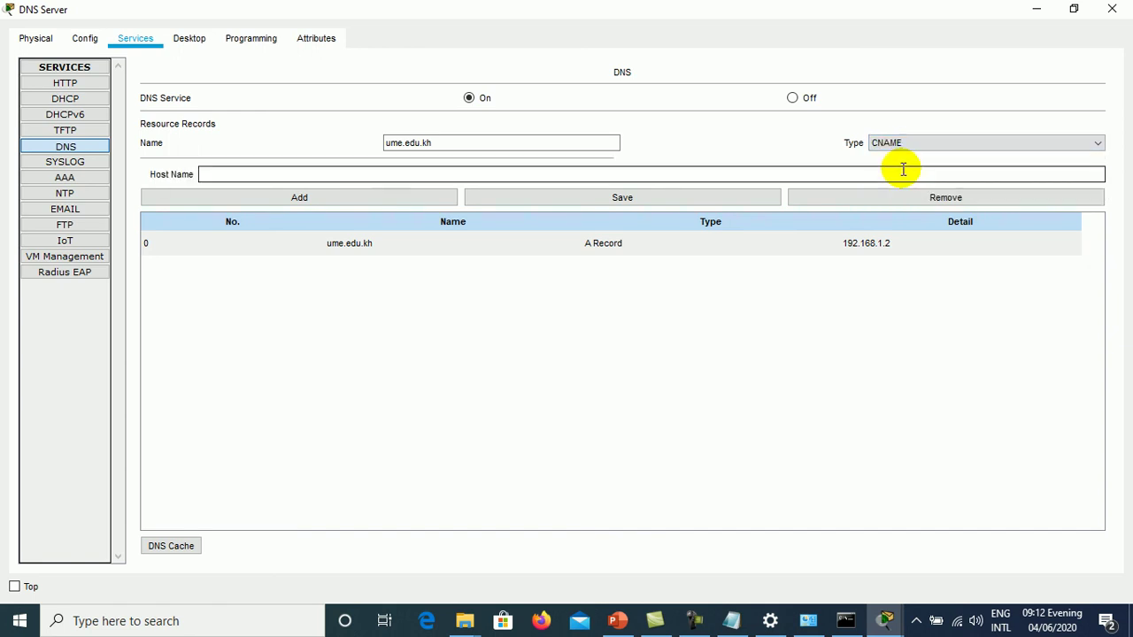
left_click(363, 171)
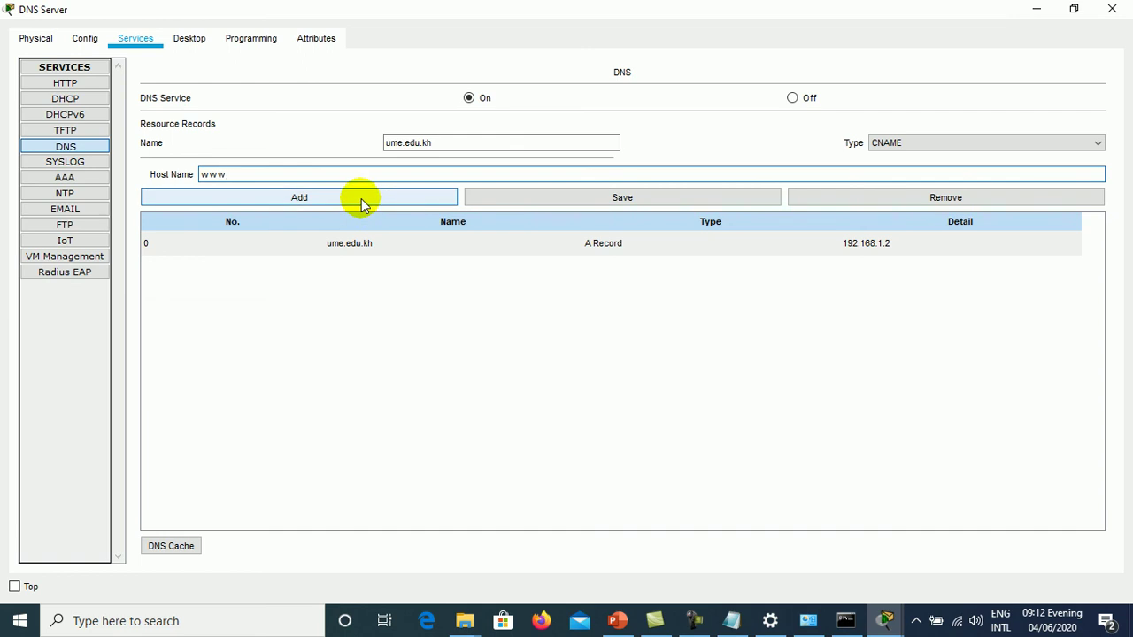
left_click(363, 202)
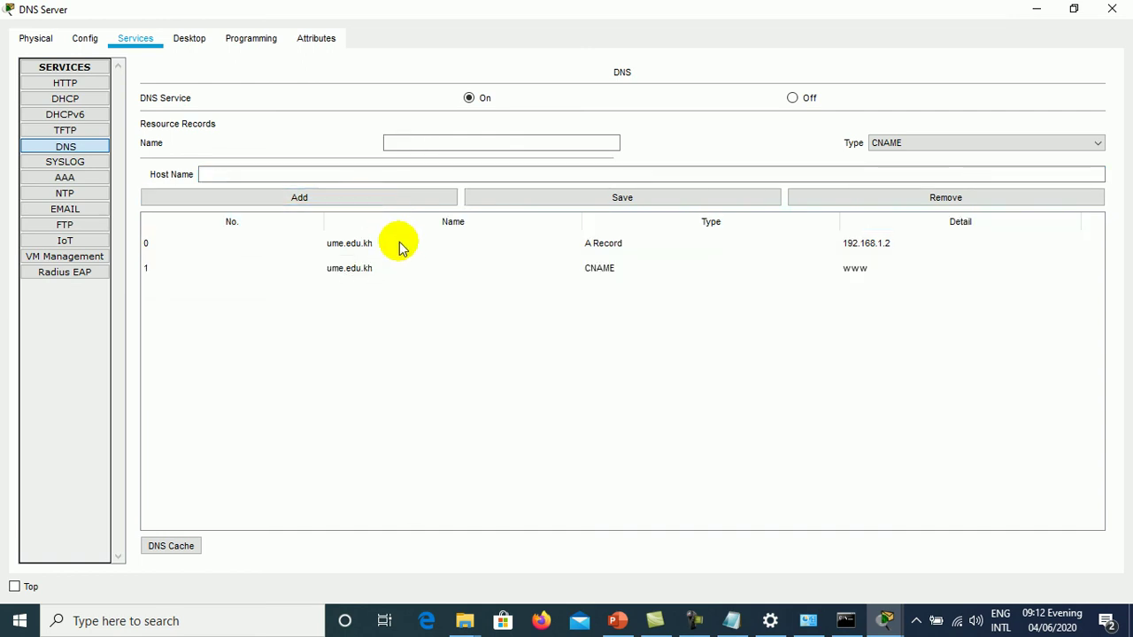
left_click(359, 270)
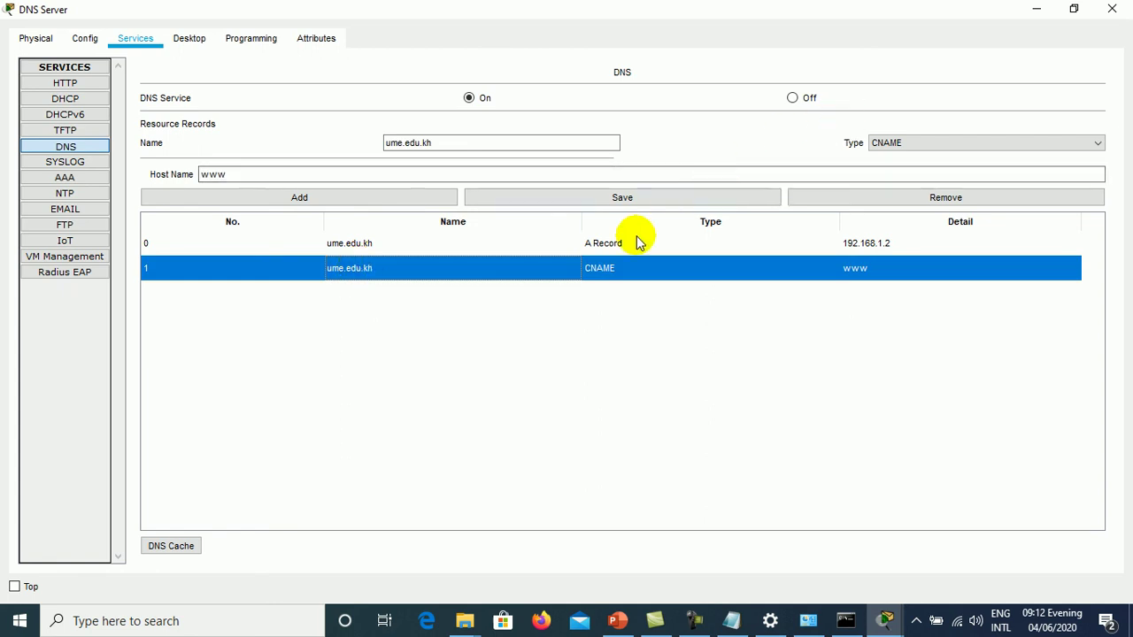
- Compare the CNAME and A Record rows in the DNS table
left_click(950, 142)
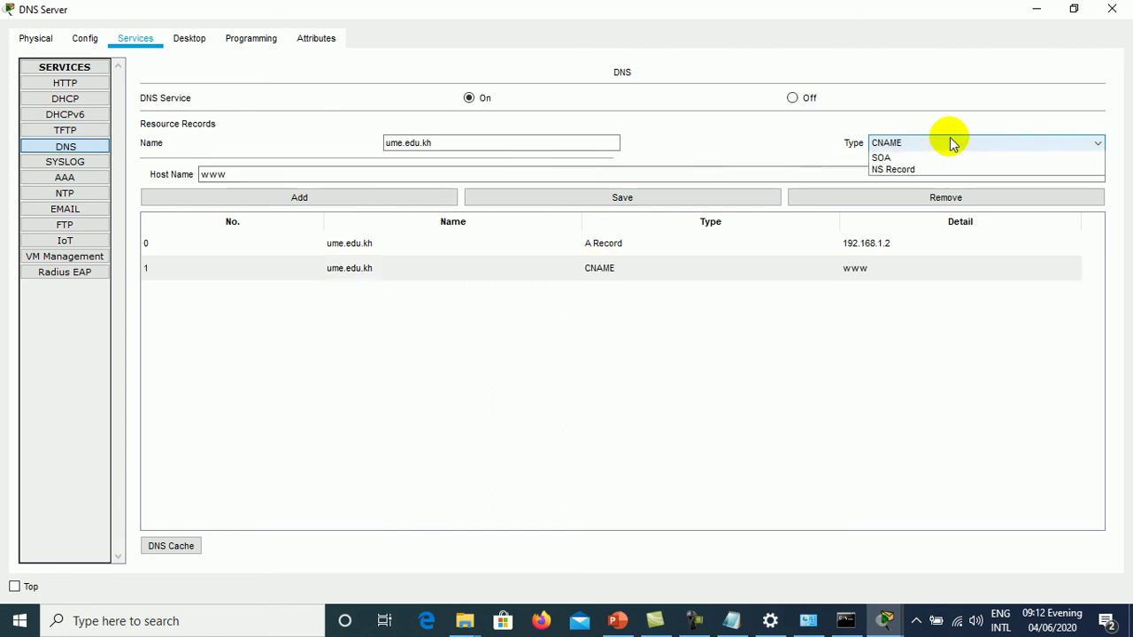
left_click(950, 142)
left_click(822, 270)
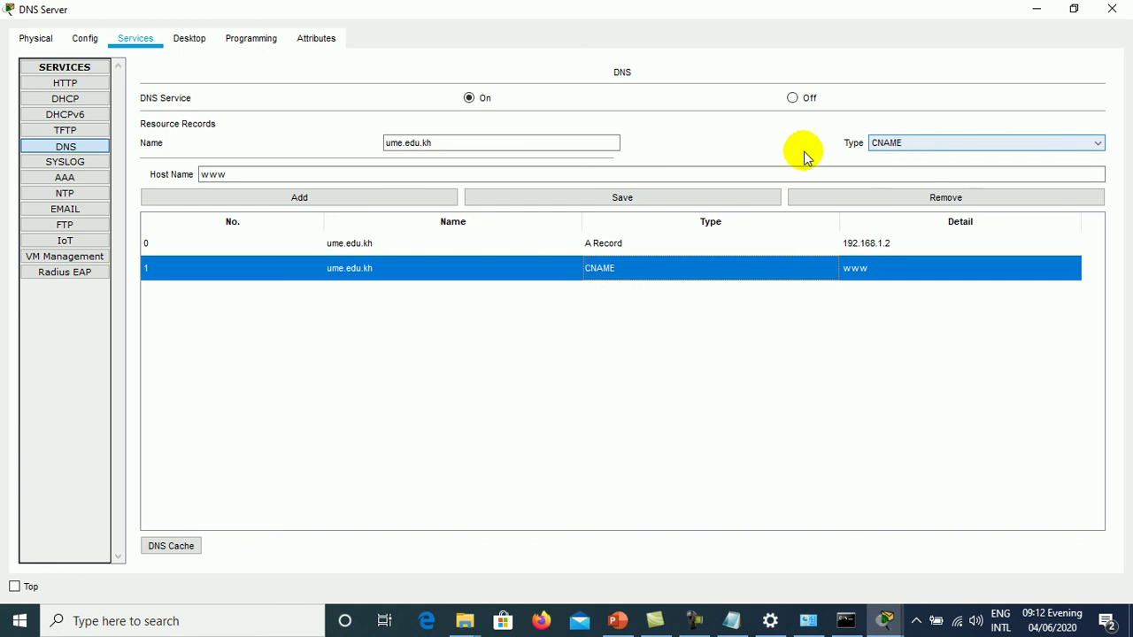
left_click(505, 146)
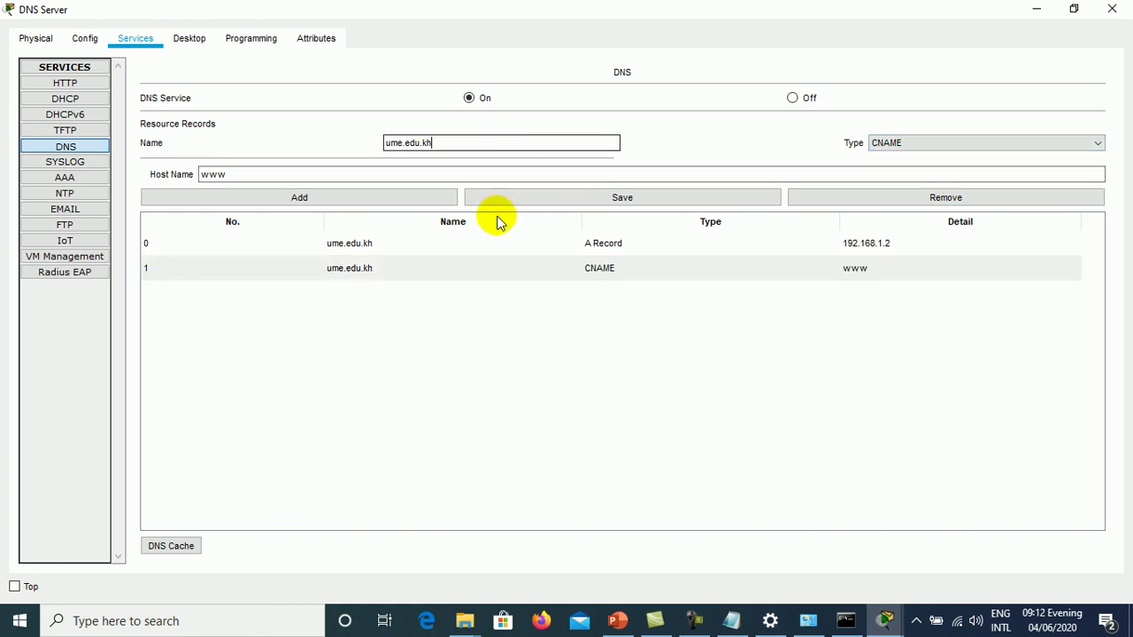
left_click(497, 271)
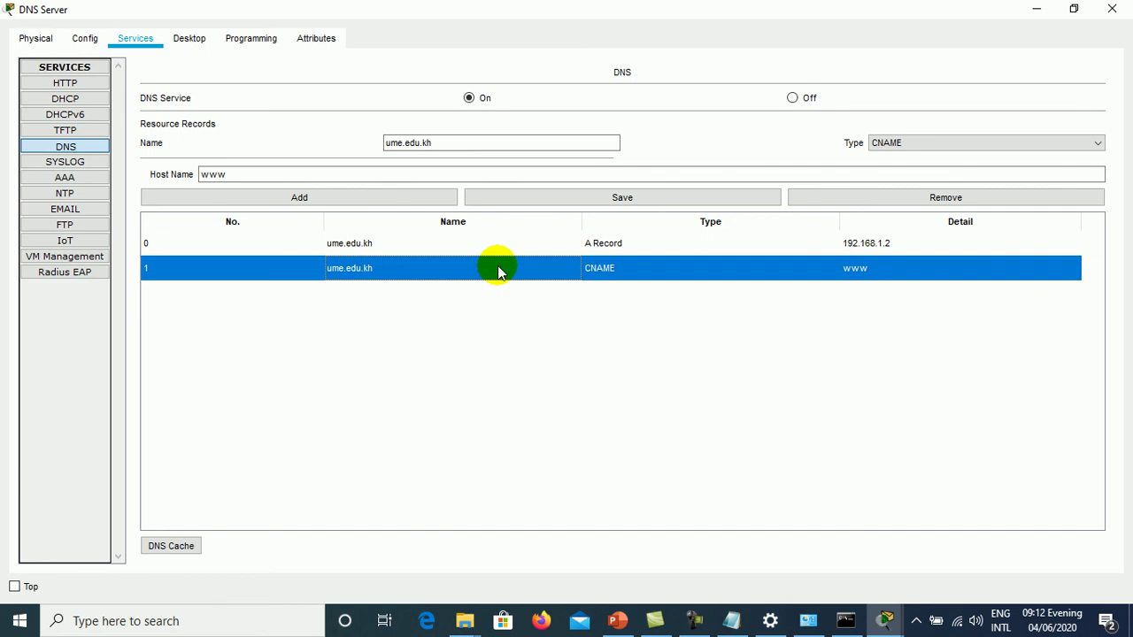
left_click(498, 245)
left_click(493, 270)
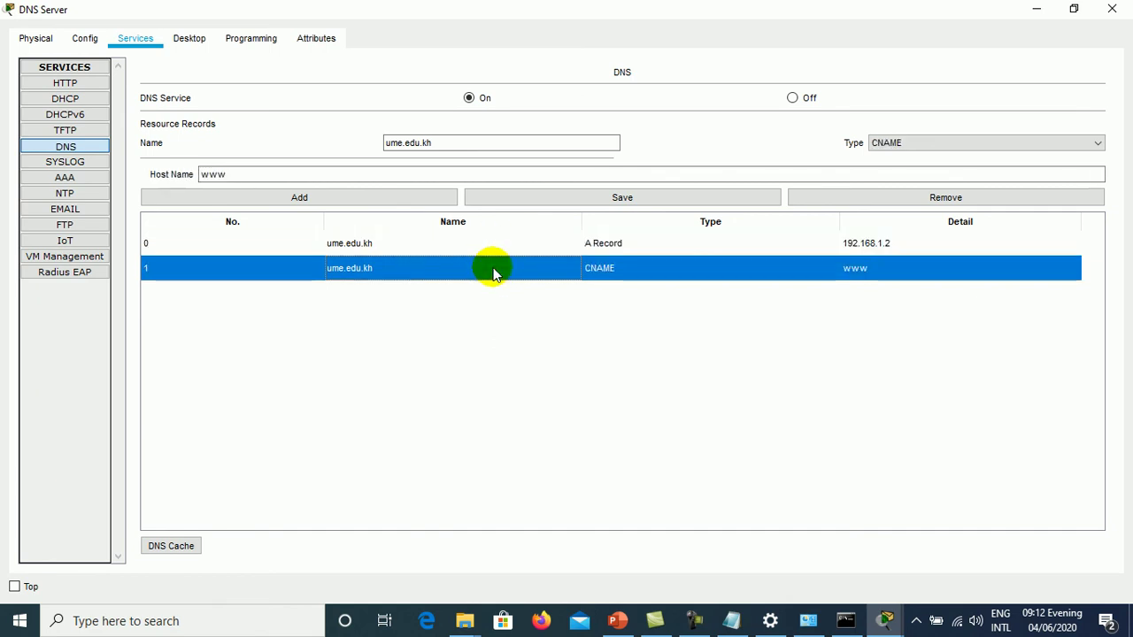
left_click(486, 249)
left_click(487, 269)
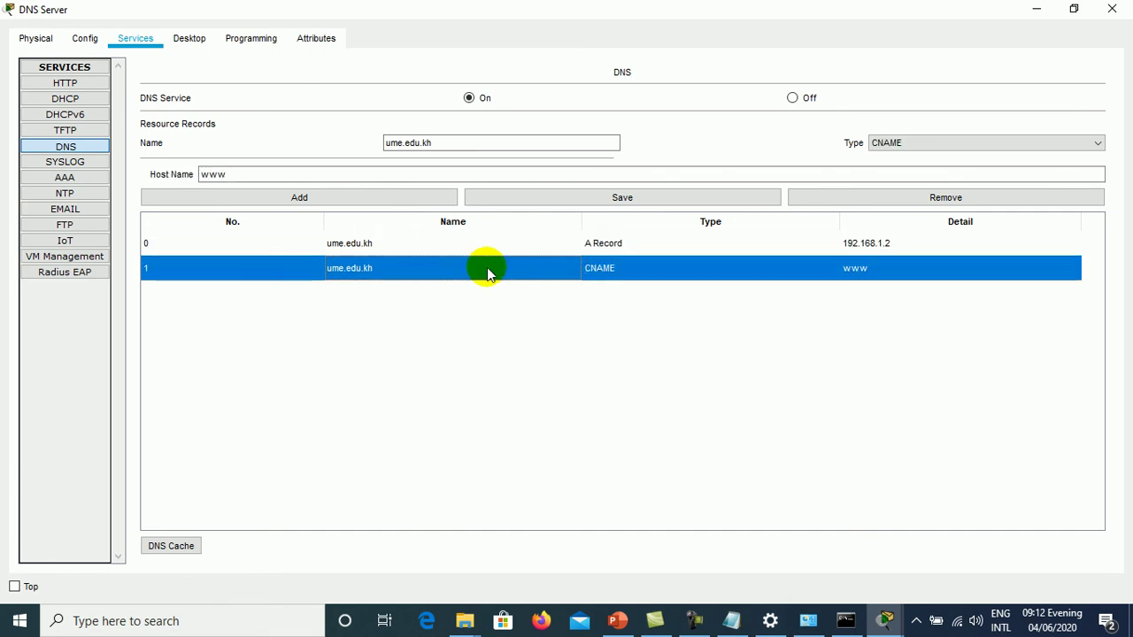
left_click(487, 251)
left_click(487, 269)
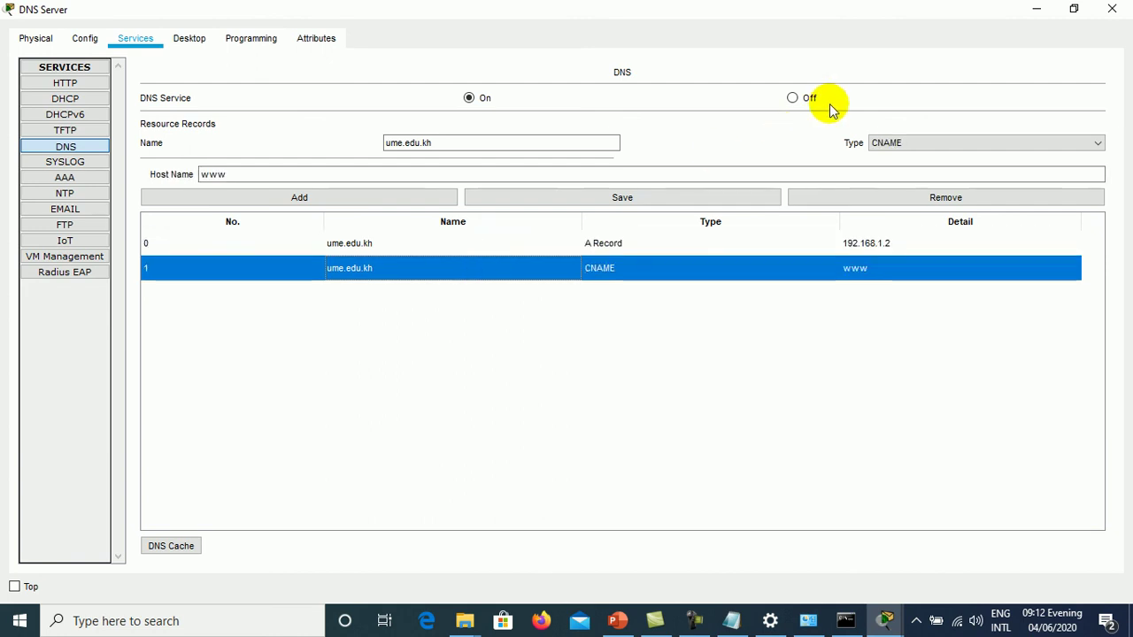
left_click(1113, 9)
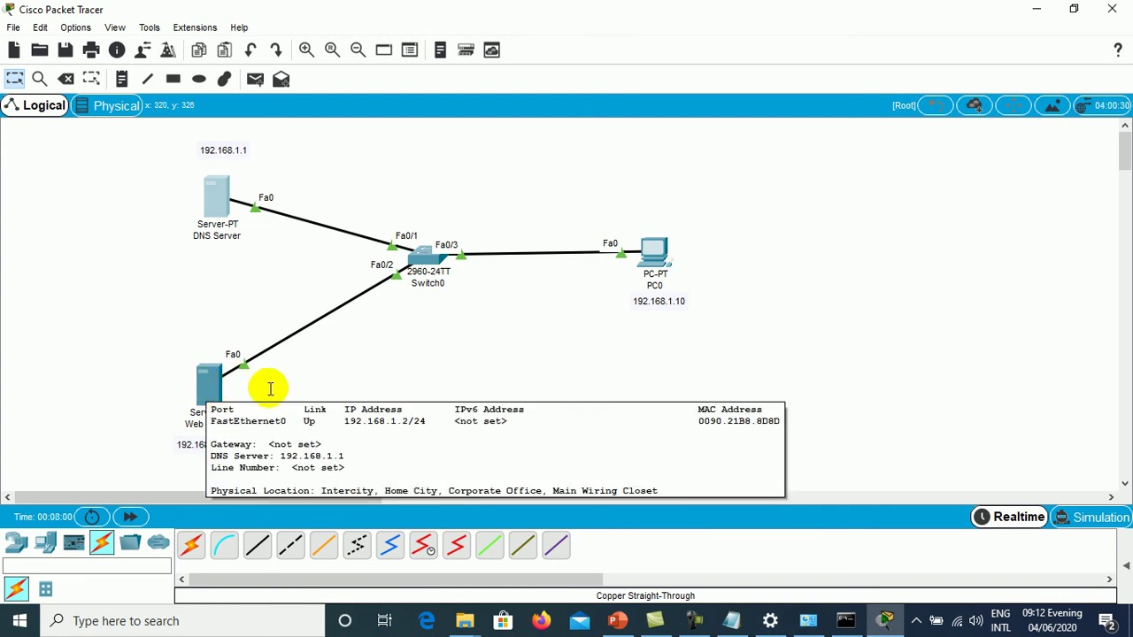
left_click(204, 385)
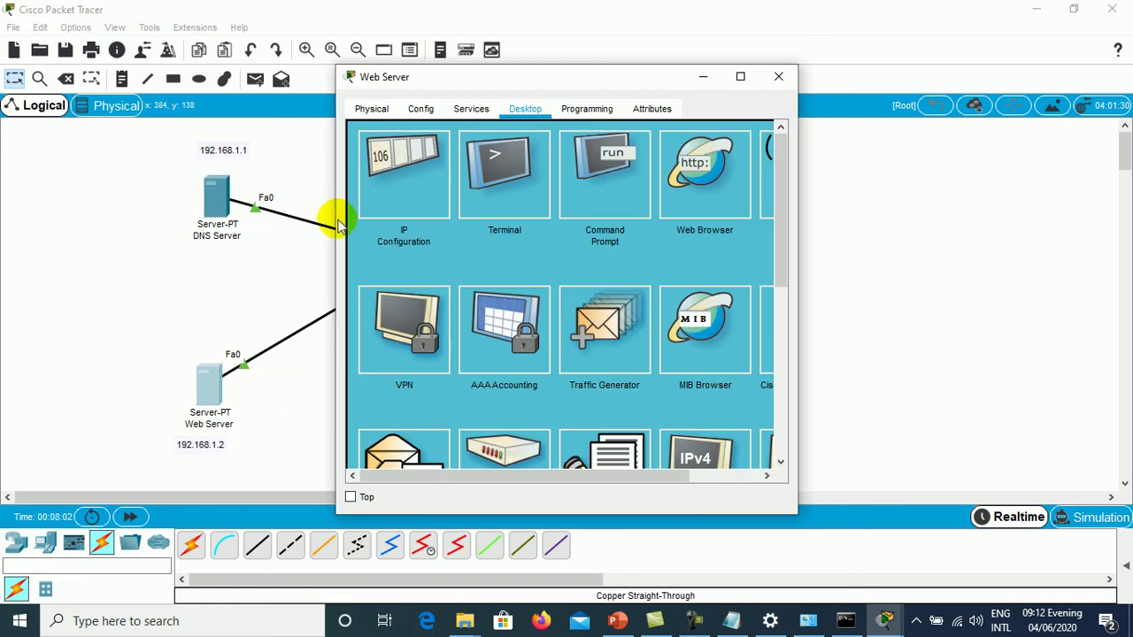
left_click(740, 76)
left_click(164, 132)
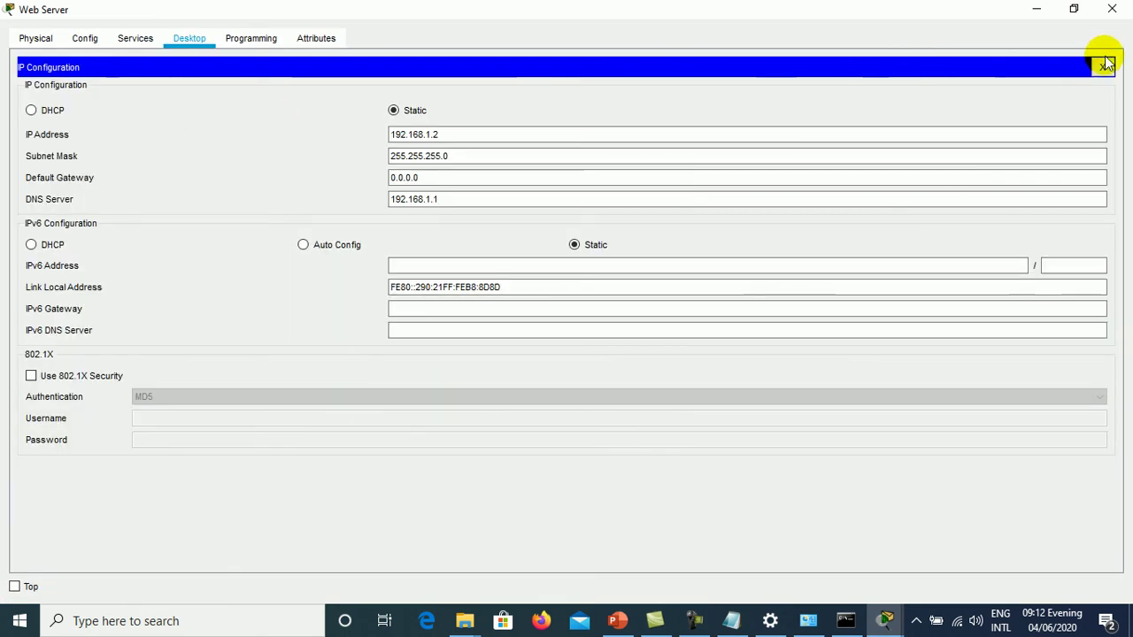
left_click(1102, 67)
left_click(138, 40)
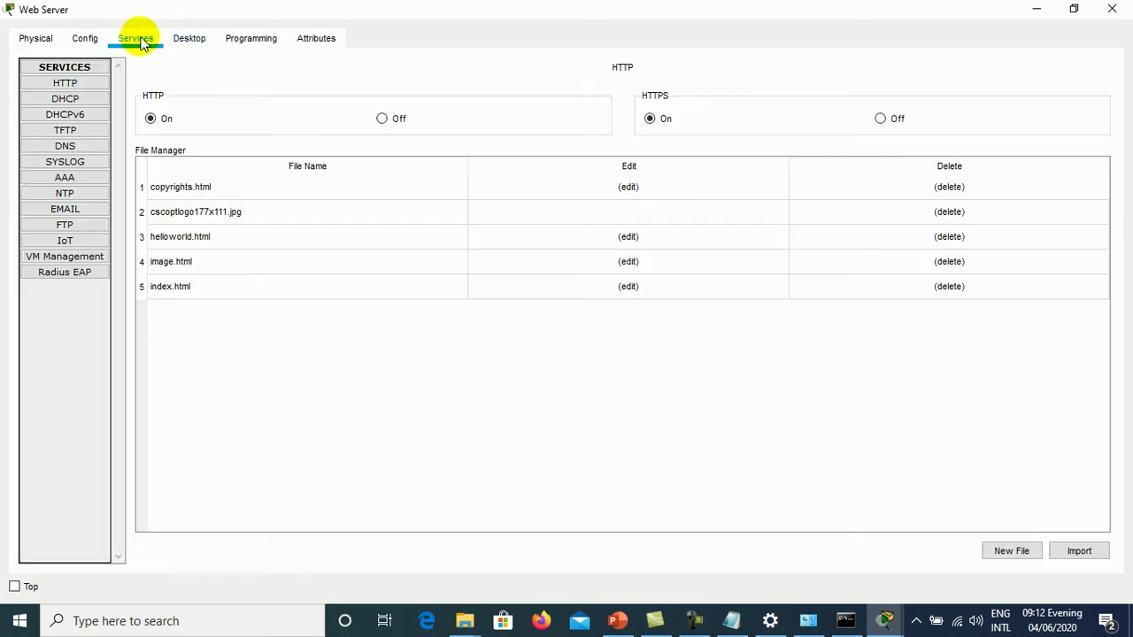
left_click(78, 146)
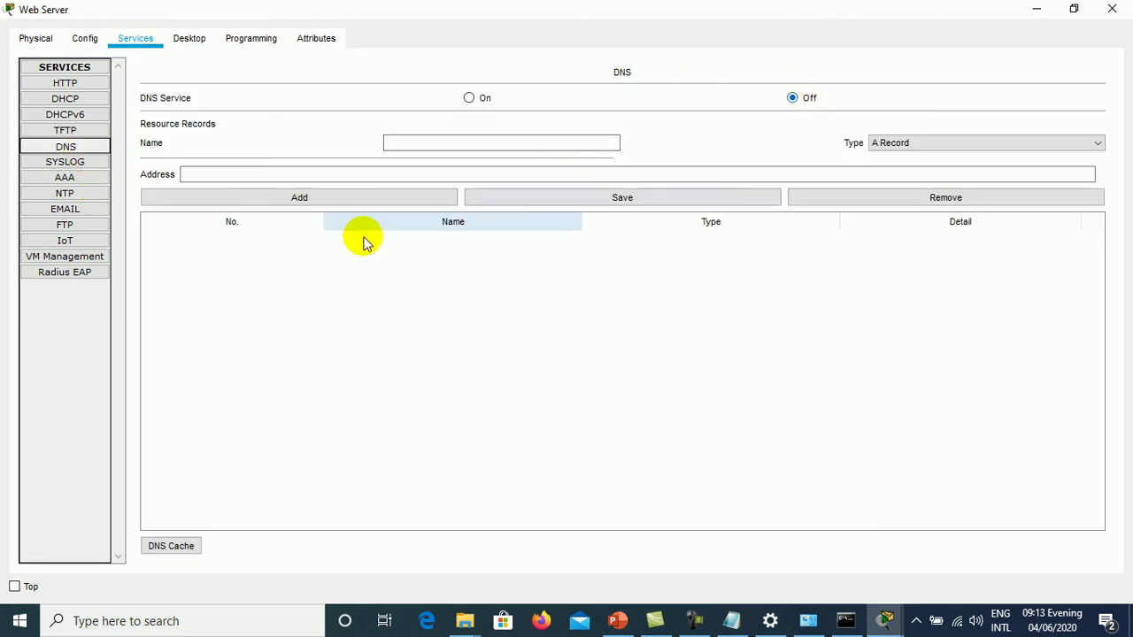
left_click(78, 82)
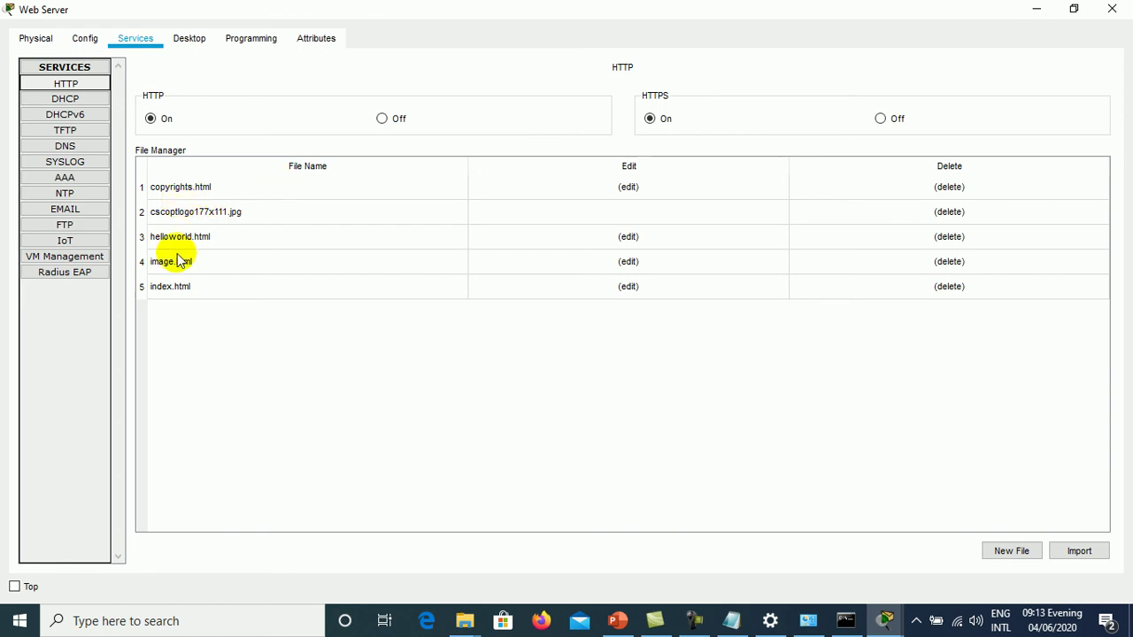
left_click(188, 289)
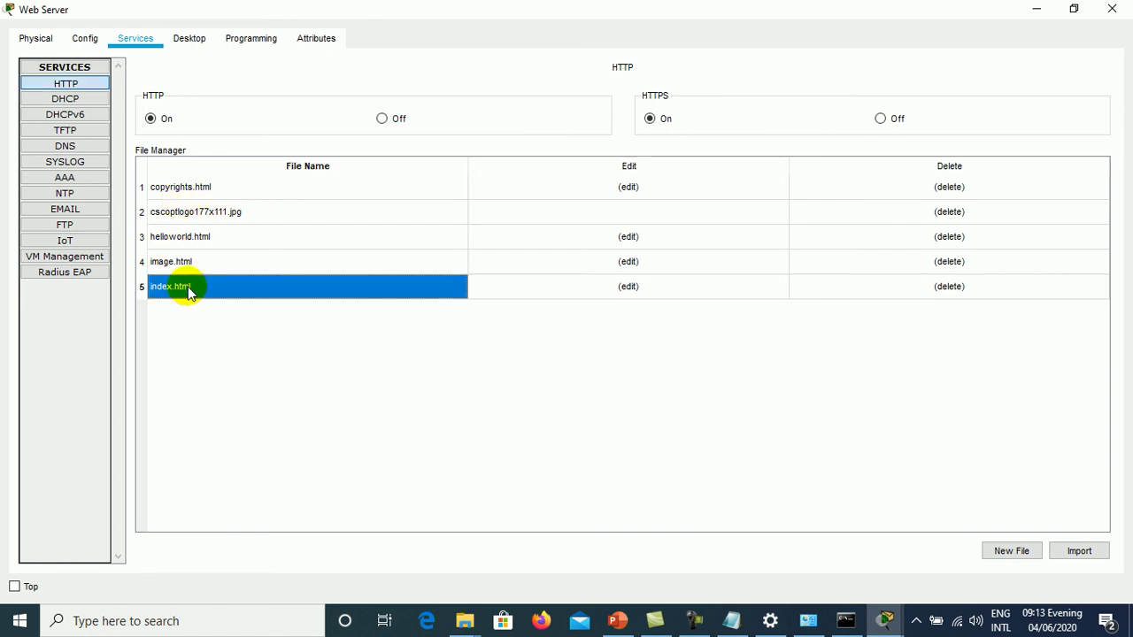
- Replace index.html's welcome line with an <h1>Hello World</h1> heading
left_click(628, 286)
left_click(307, 142)
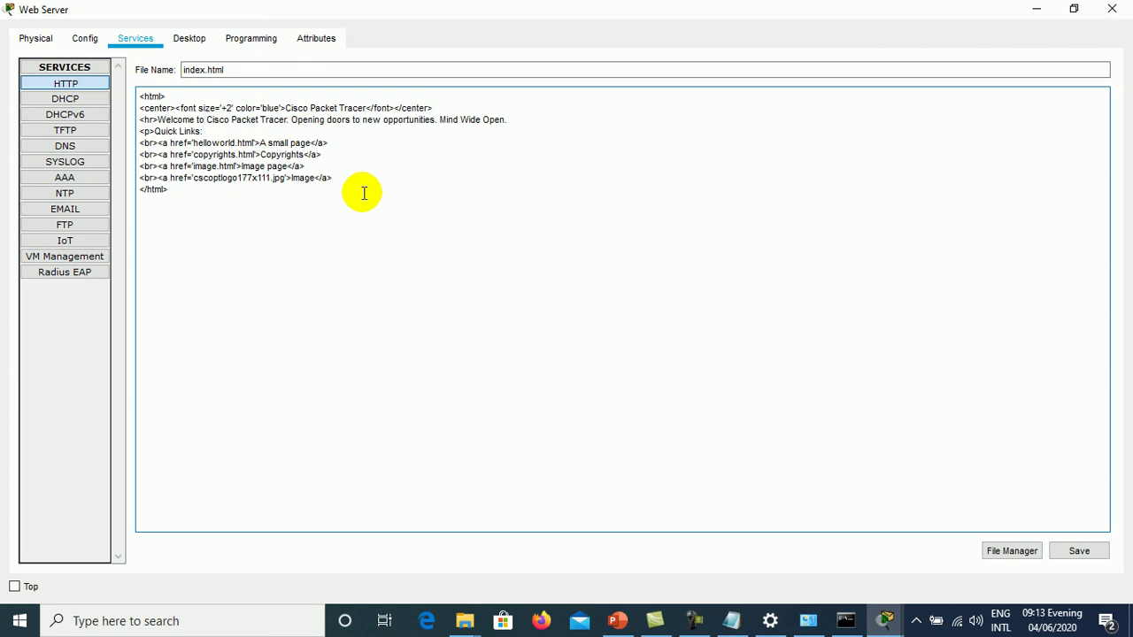
key("shift+Home")
key("Right")
type("<h1")
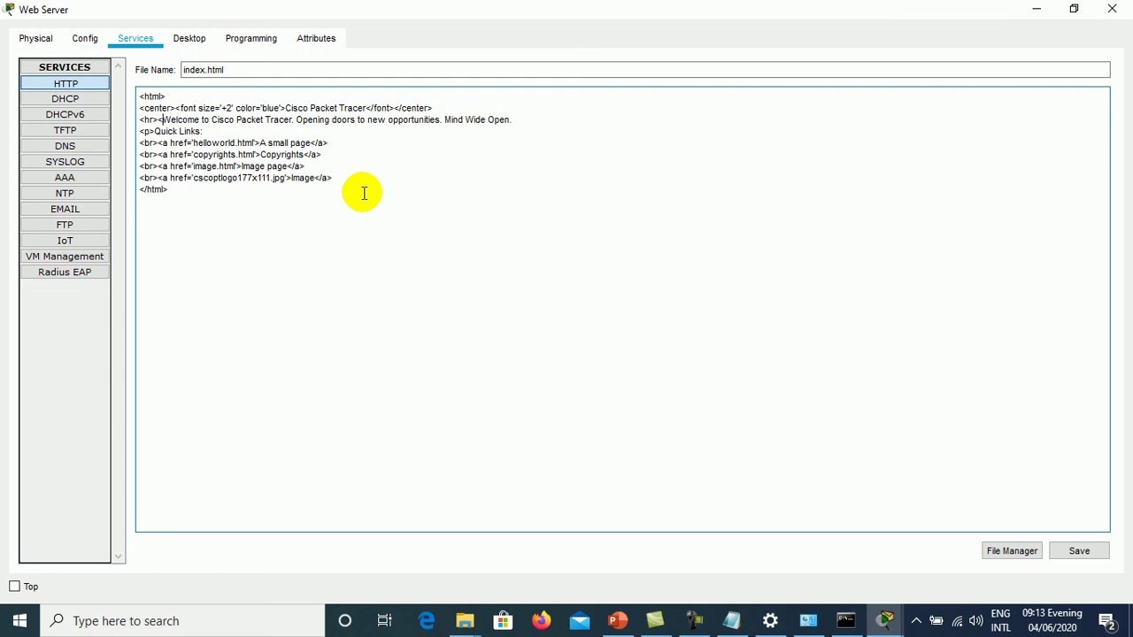
type(">")
key("shift+End")
type("H")
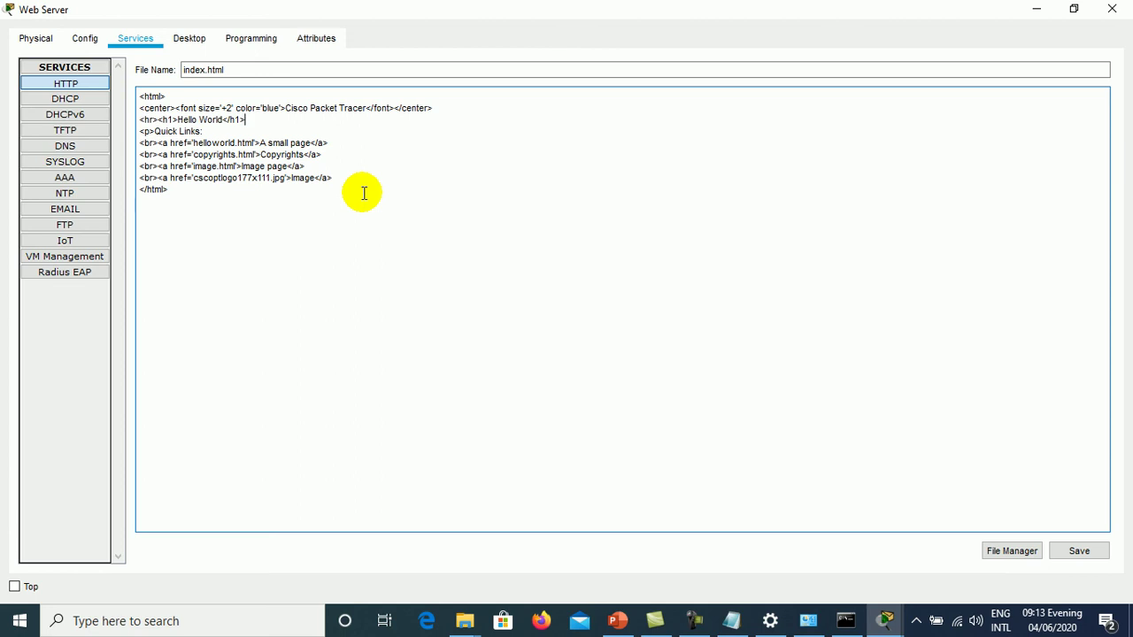
- Save index.html, confirm the overwrite, and close the Web Server window
left_click(1078, 552)
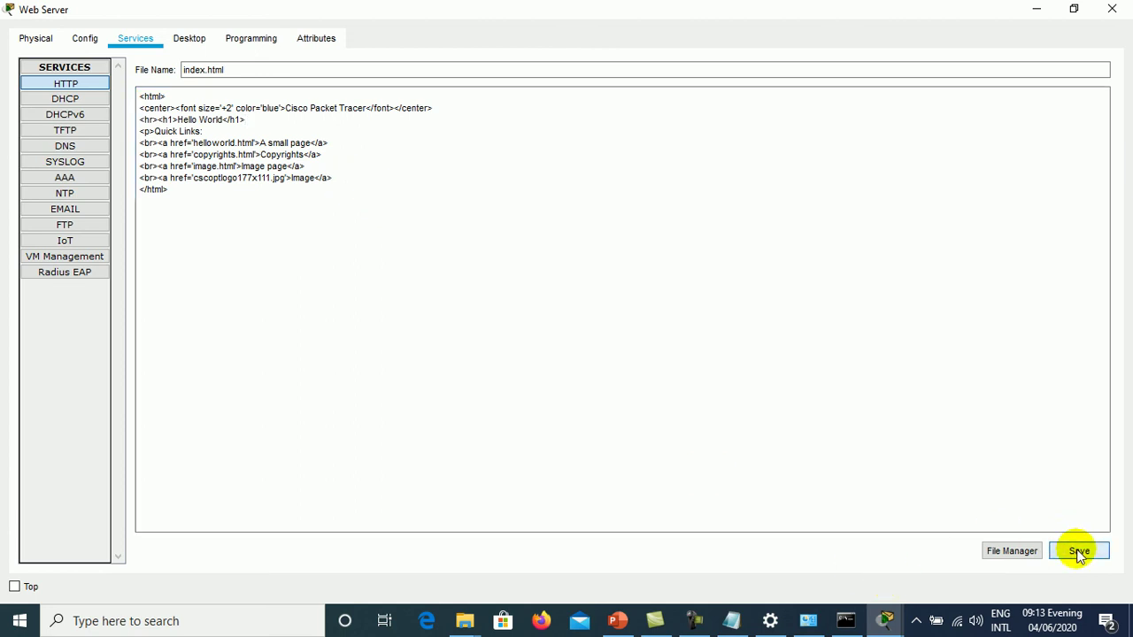
left_click(607, 334)
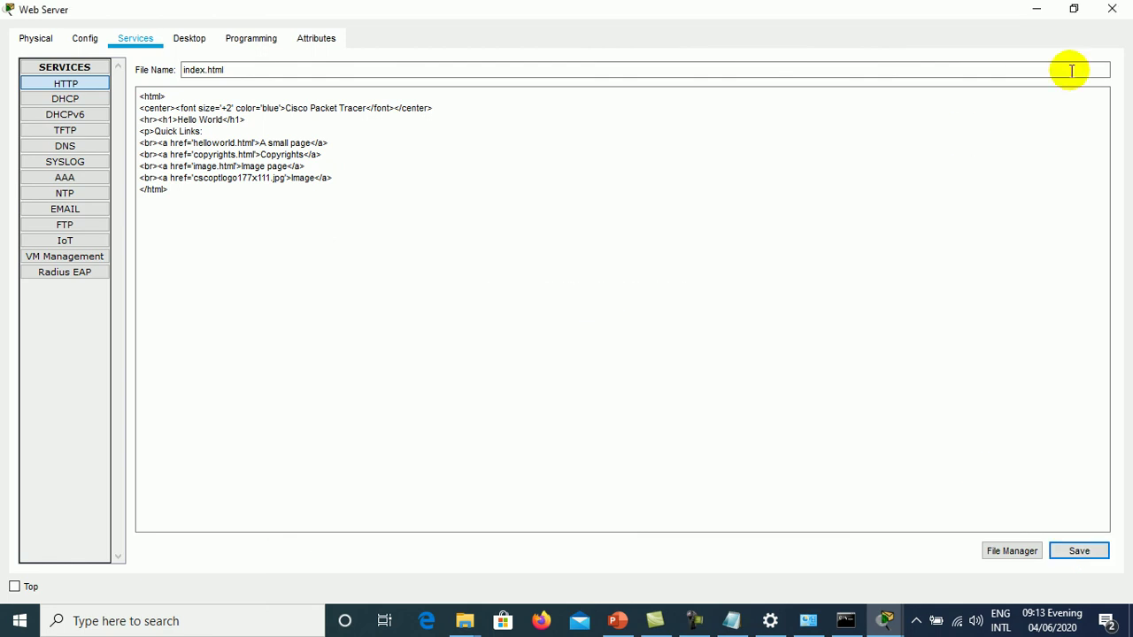
left_click(1110, 9)
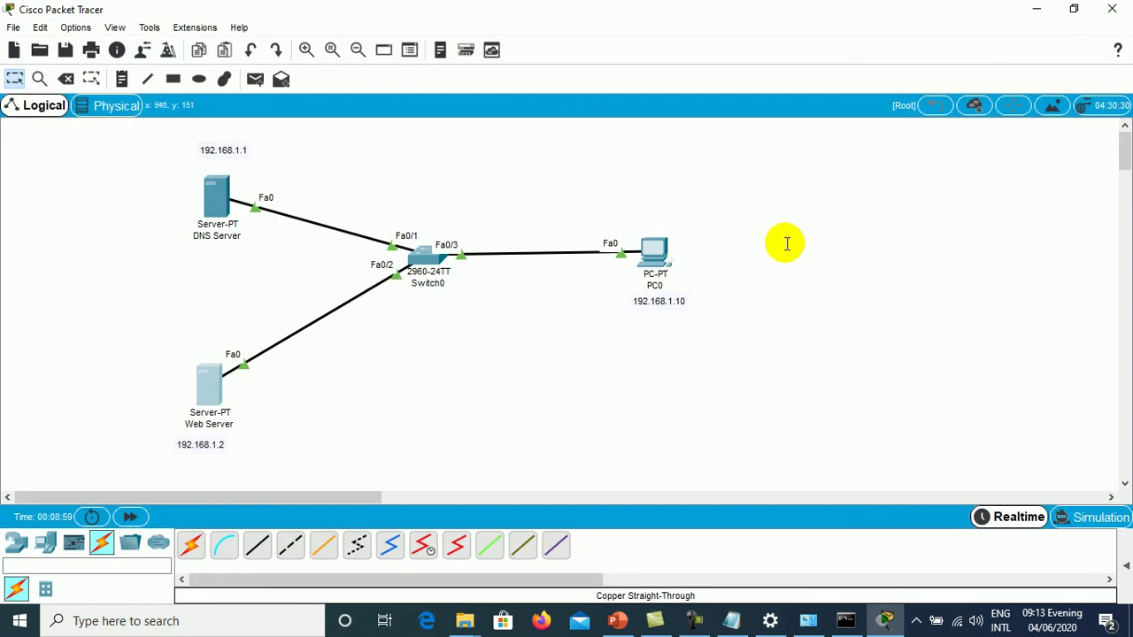
- Open PC0's command prompt briefly, then close PC0's window
left_click(655, 253)
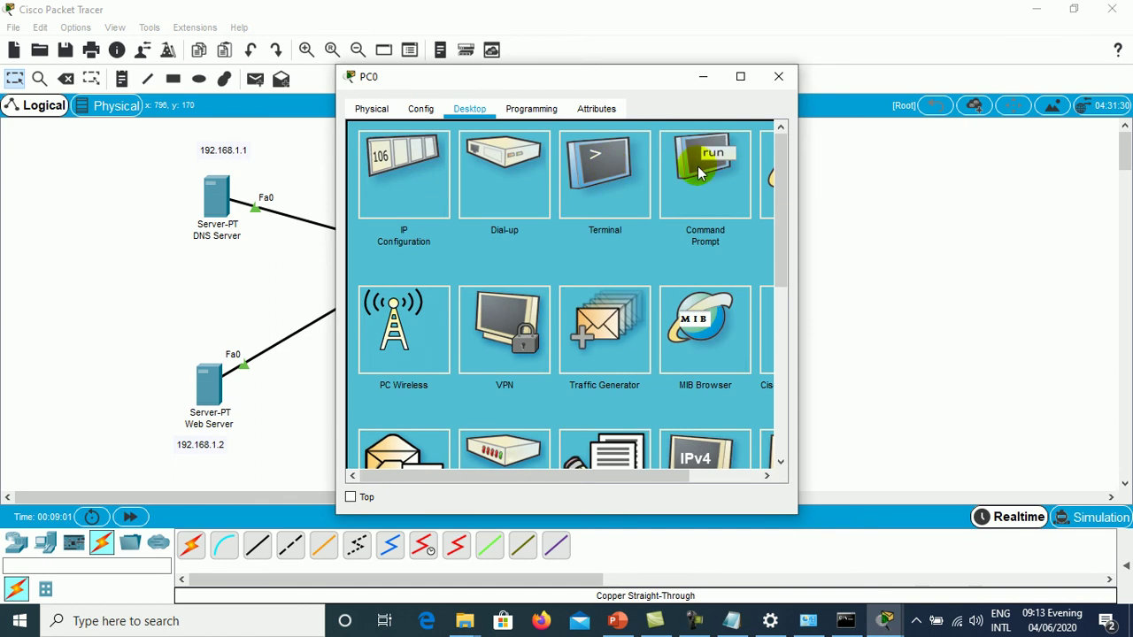
left_click(699, 173)
left_click(739, 76)
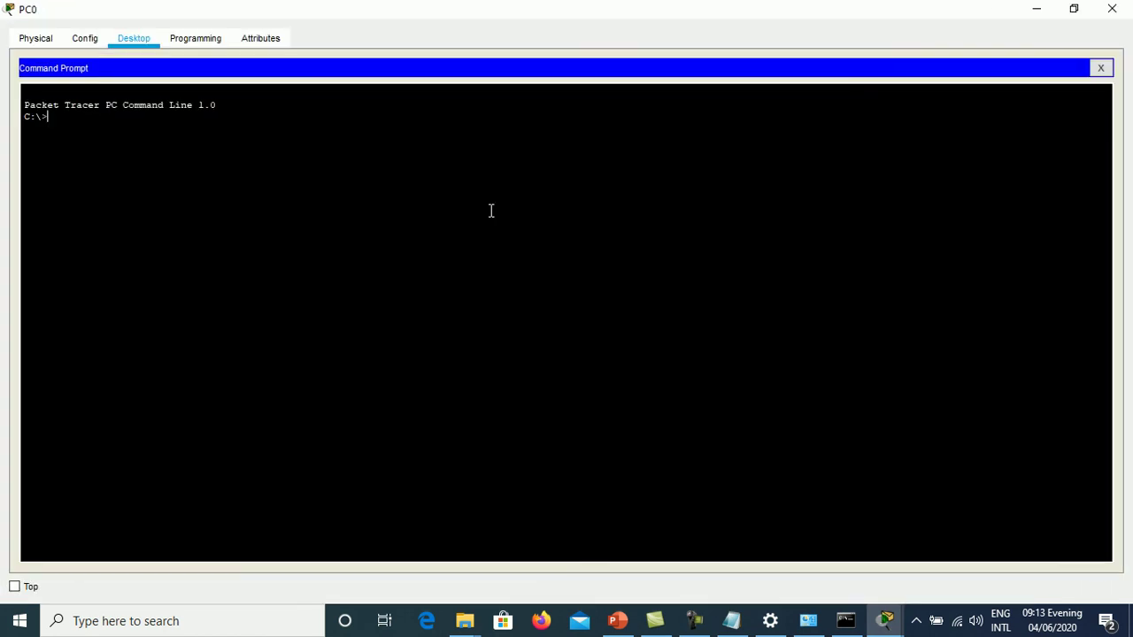
left_click(1099, 68)
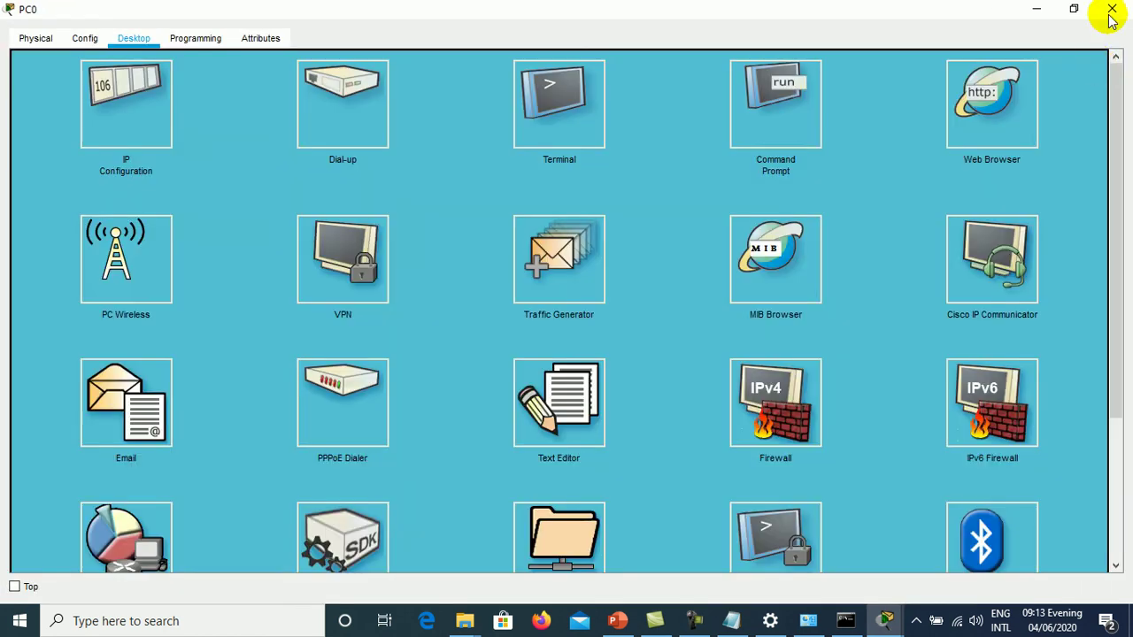
left_click(1110, 9)
- Set the CLI font size to 14 in Preferences and reopen PC0
left_click(75, 28)
left_click(78, 48)
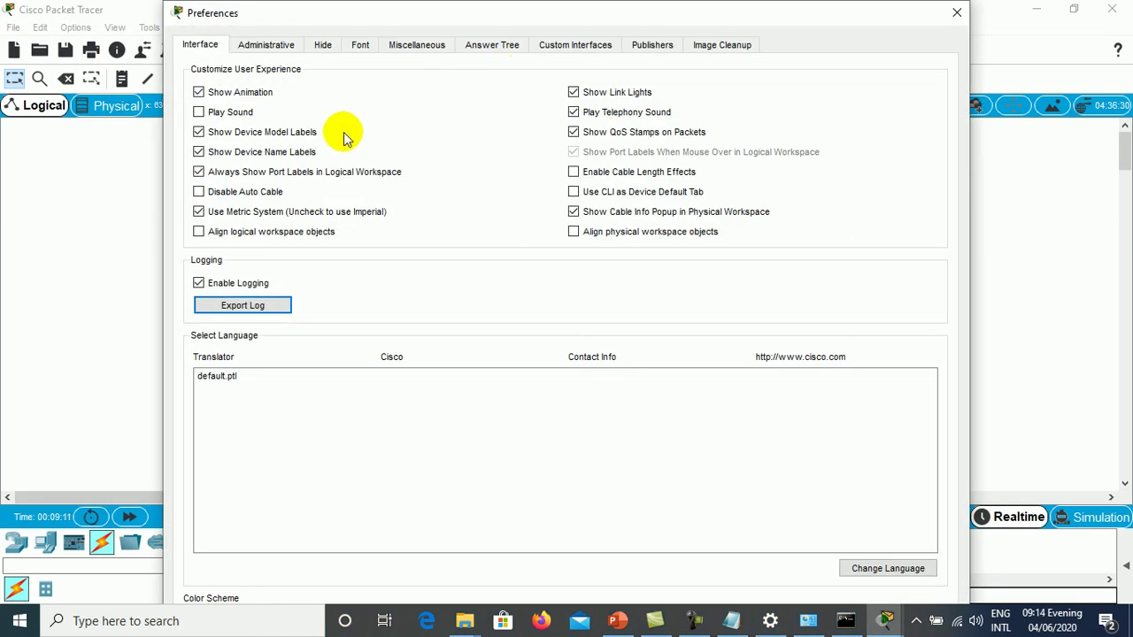
left_click(360, 47)
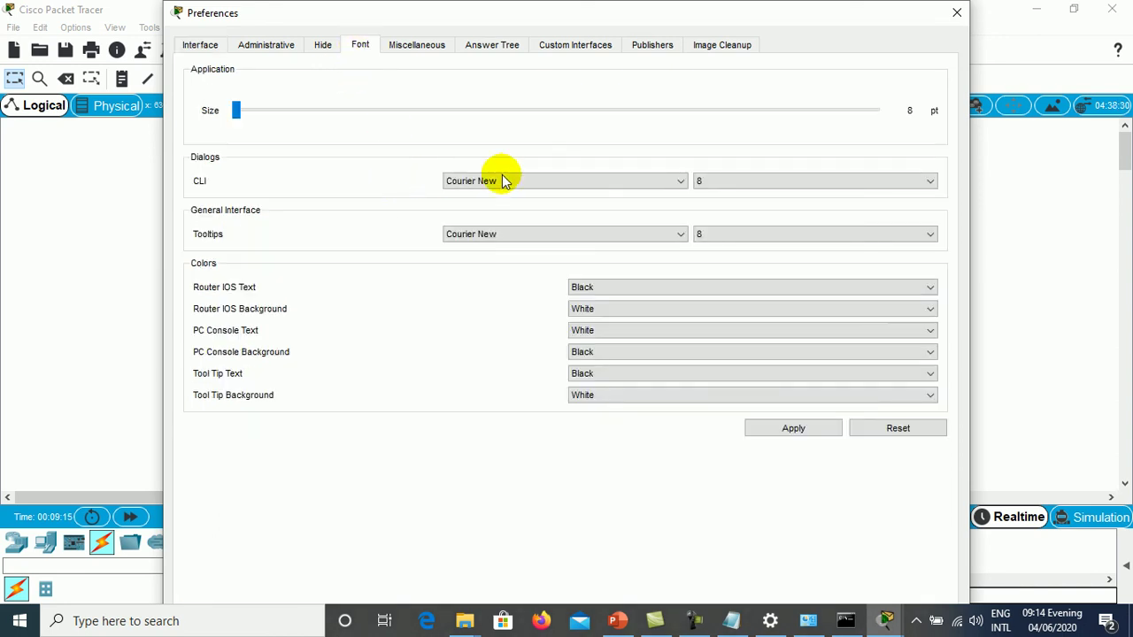
left_click(765, 180)
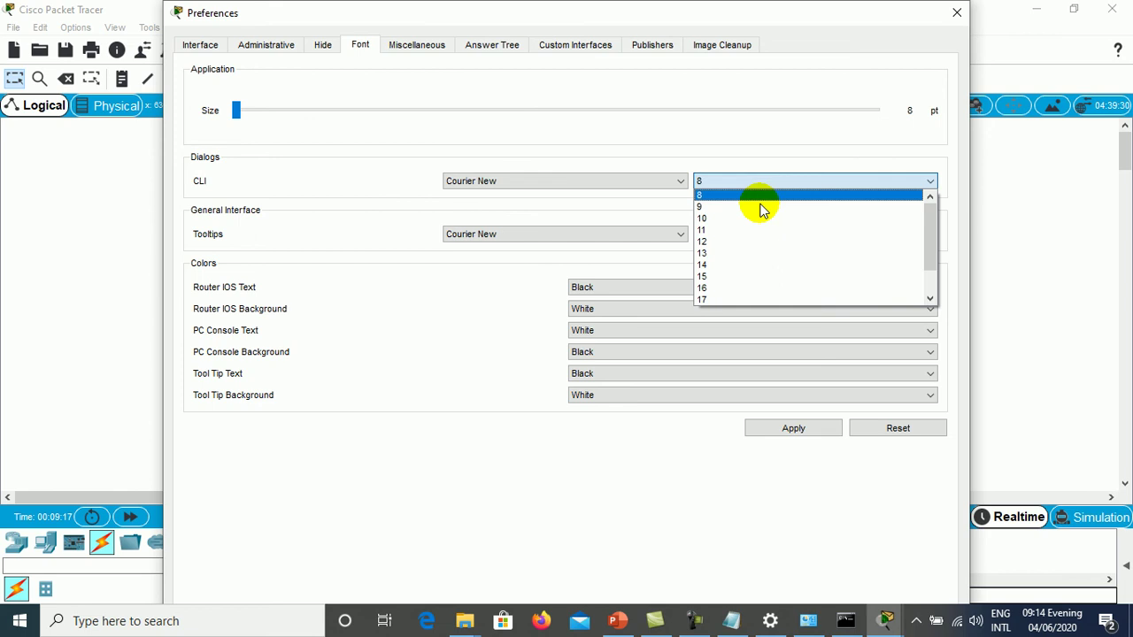
left_click(754, 265)
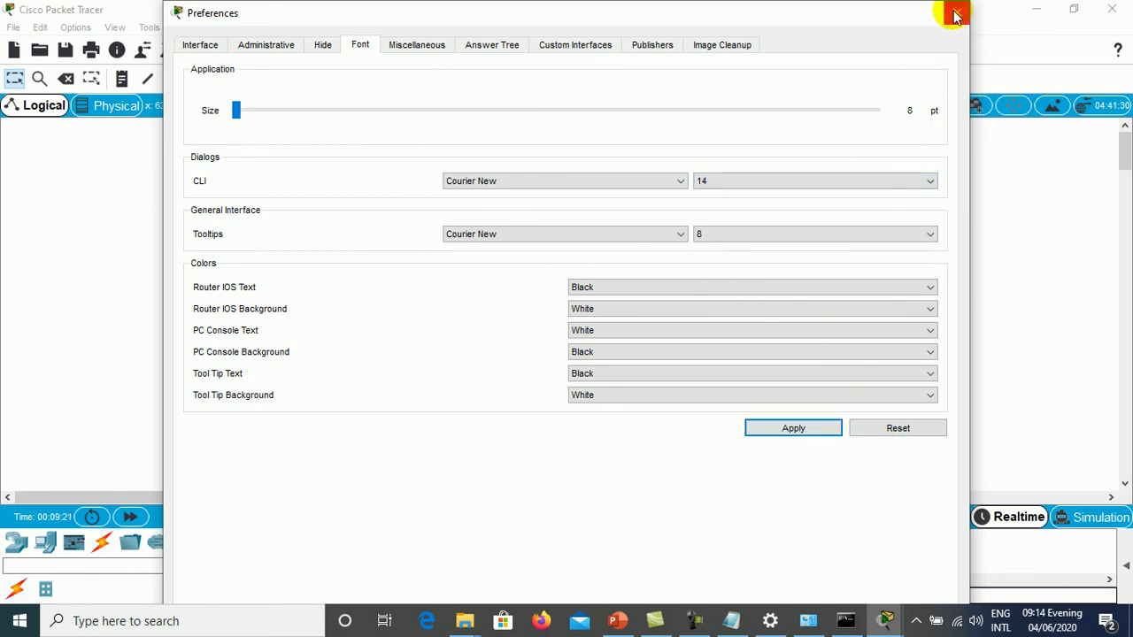
left_click(957, 13)
left_click(655, 255)
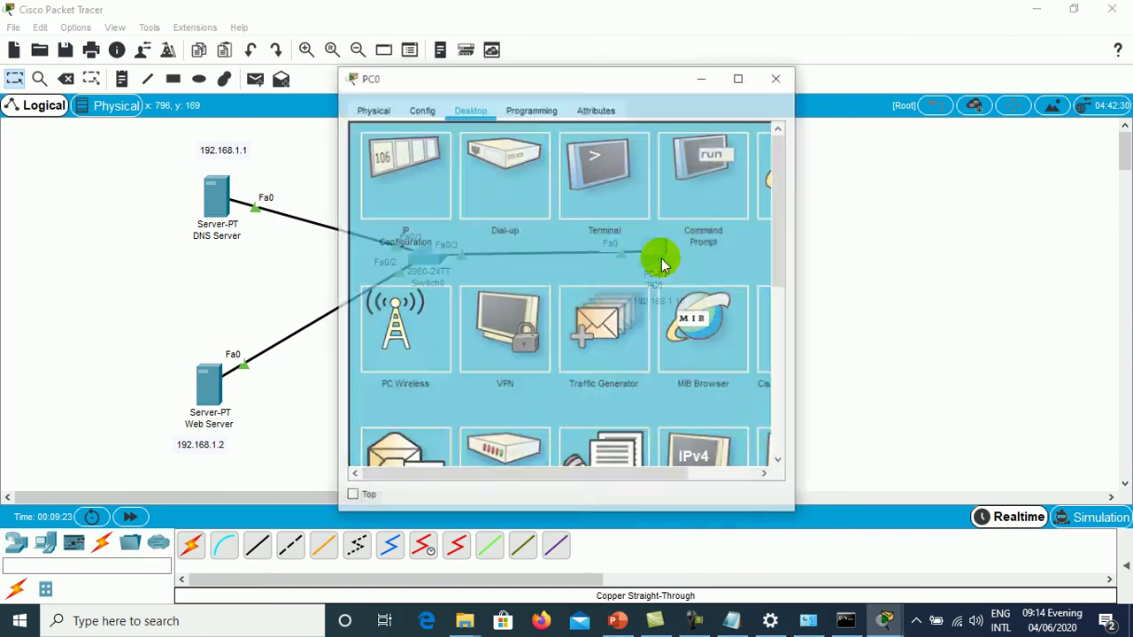
- Run nslookup ume.edu.kh on PC0, which returns 192.168.1.2
left_click(739, 77)
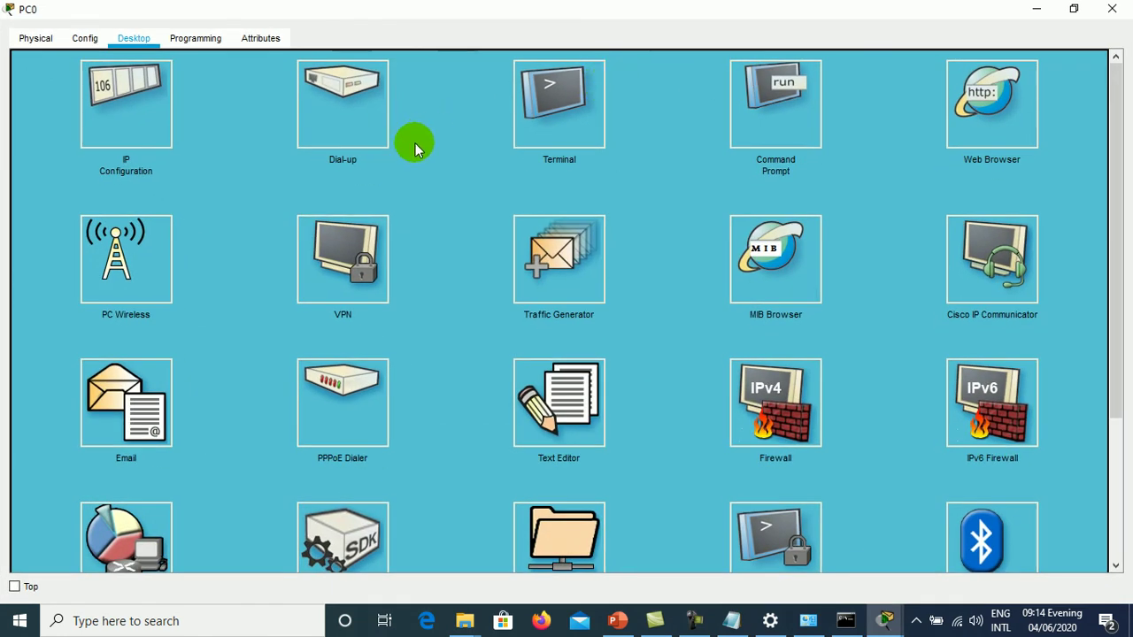
left_click(771, 91)
type("sd")
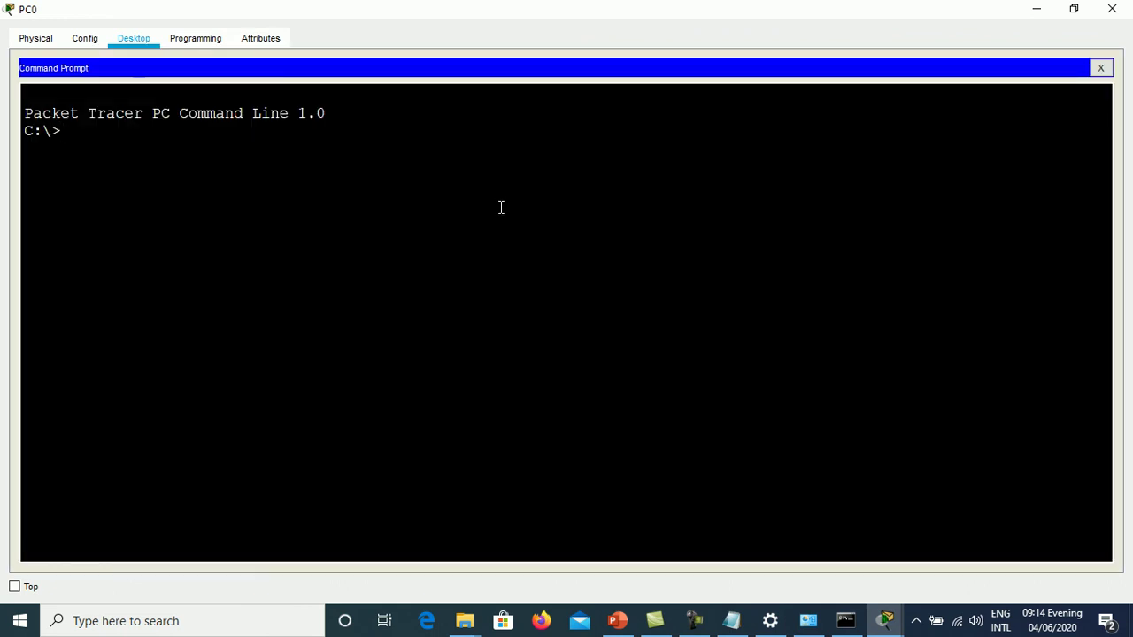
type("lookup ume.edu.edu.kh")
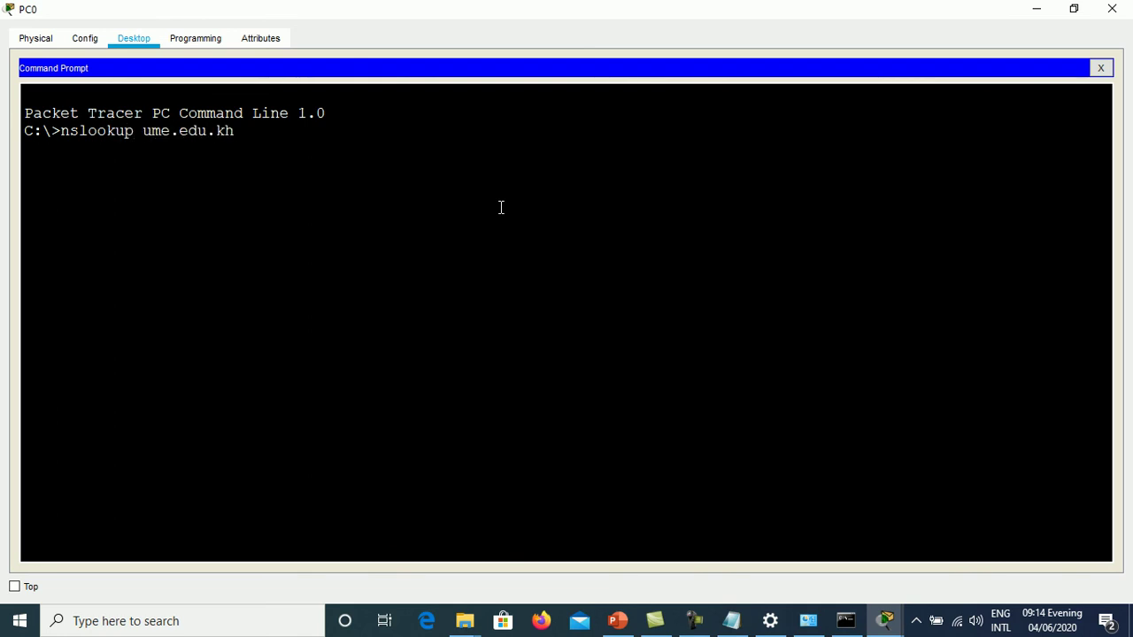
key("Return")
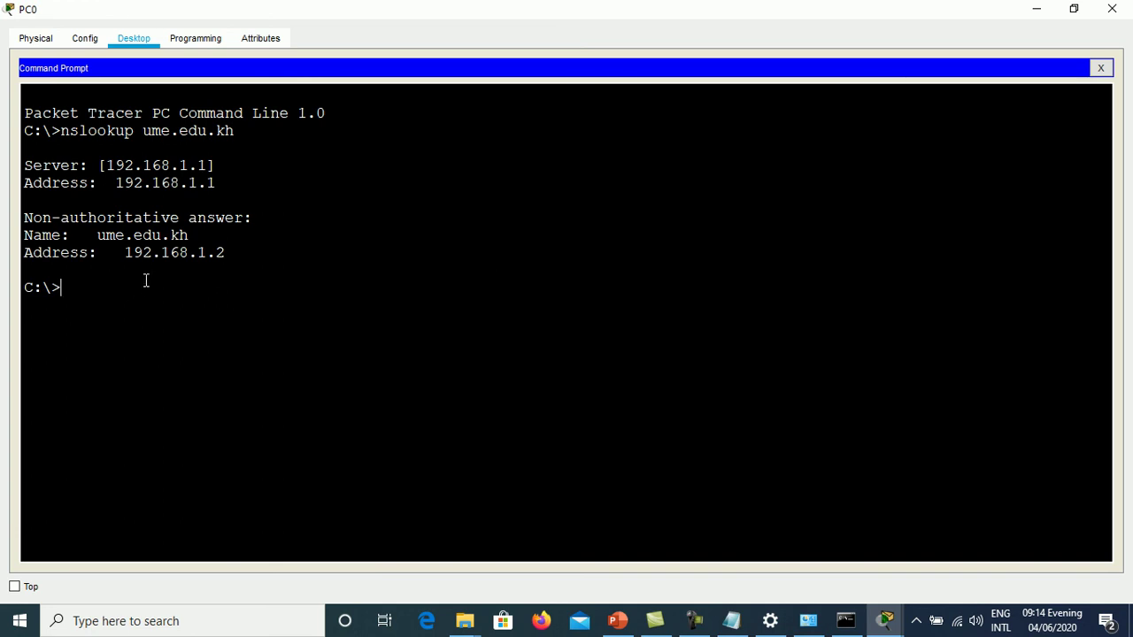
left_click_drag(123, 257, 228, 261)
left_click(199, 252)
key("Up")
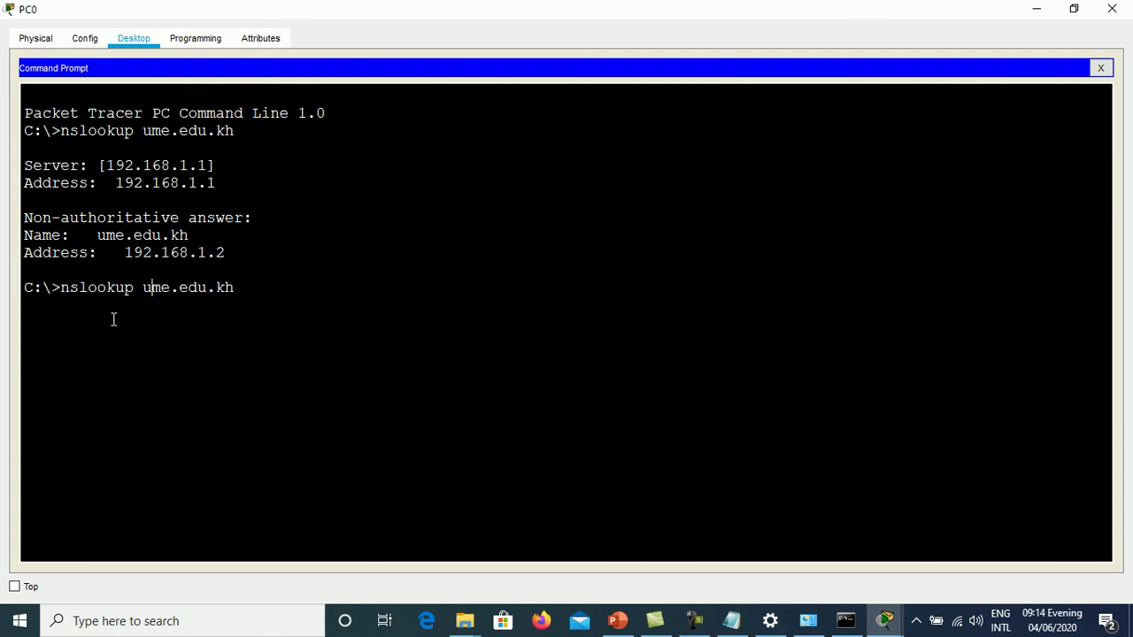
key("Left")
key("Left")
key("Left")
key("Left")
key("Left")
key("Left")
key("Left")
key("Left")
key("Left")
key("Left")
type("www.")
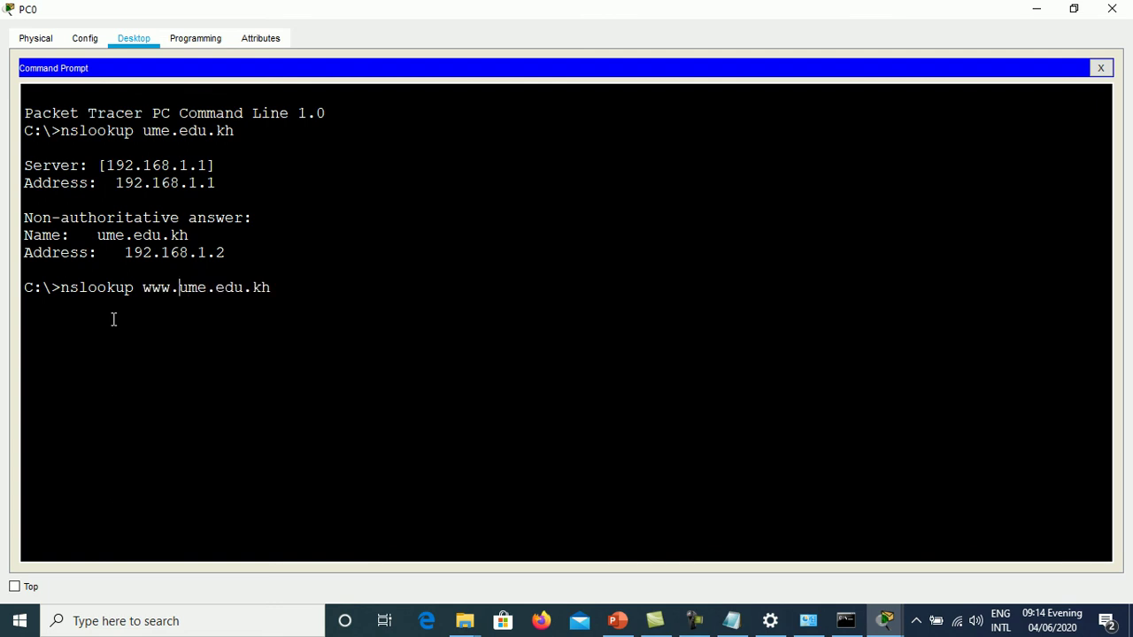
key("Return")
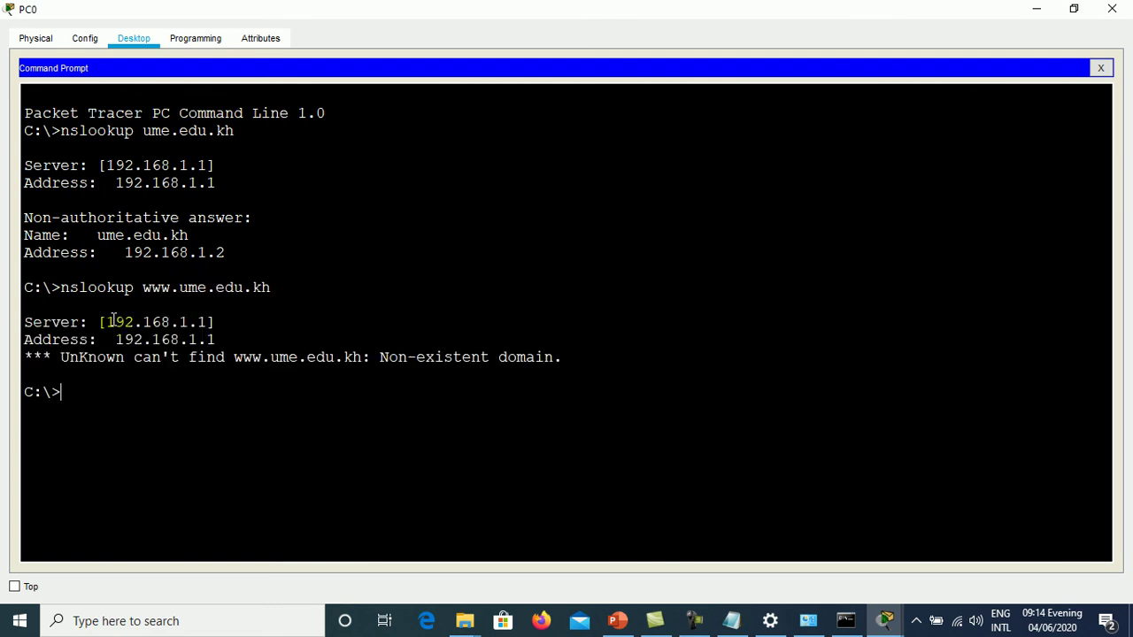
key("Up")
key("BackSpace")
key("BackSpace")
key("BackSpace")
key("BackSpace")
key("BackSpace")
key("BackSpace")
key("BackSpace")
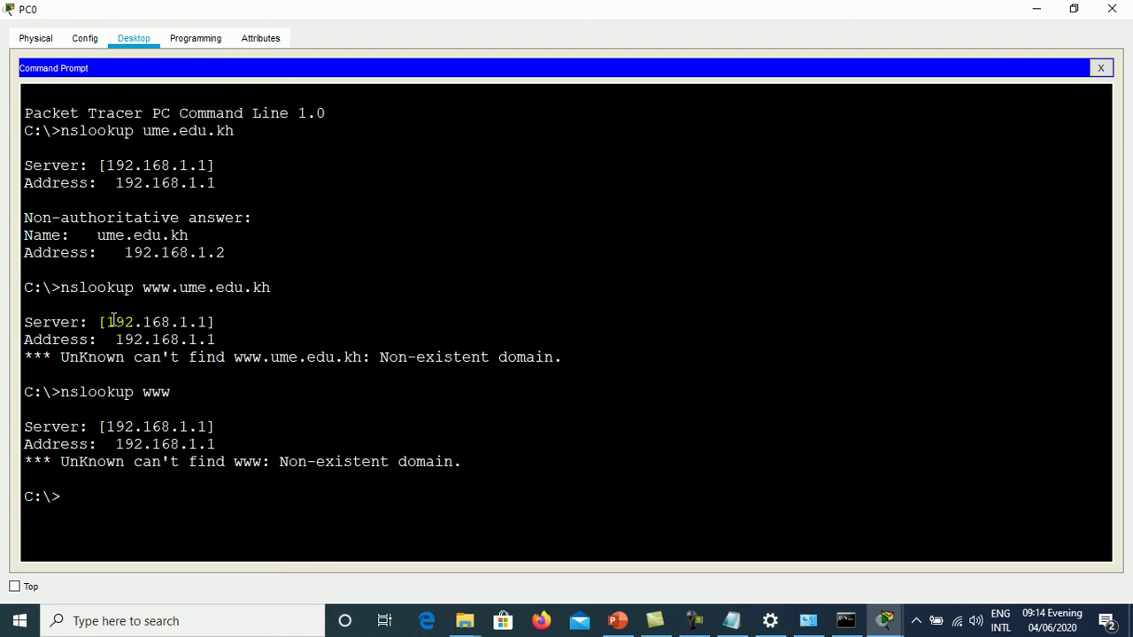
key("Up")
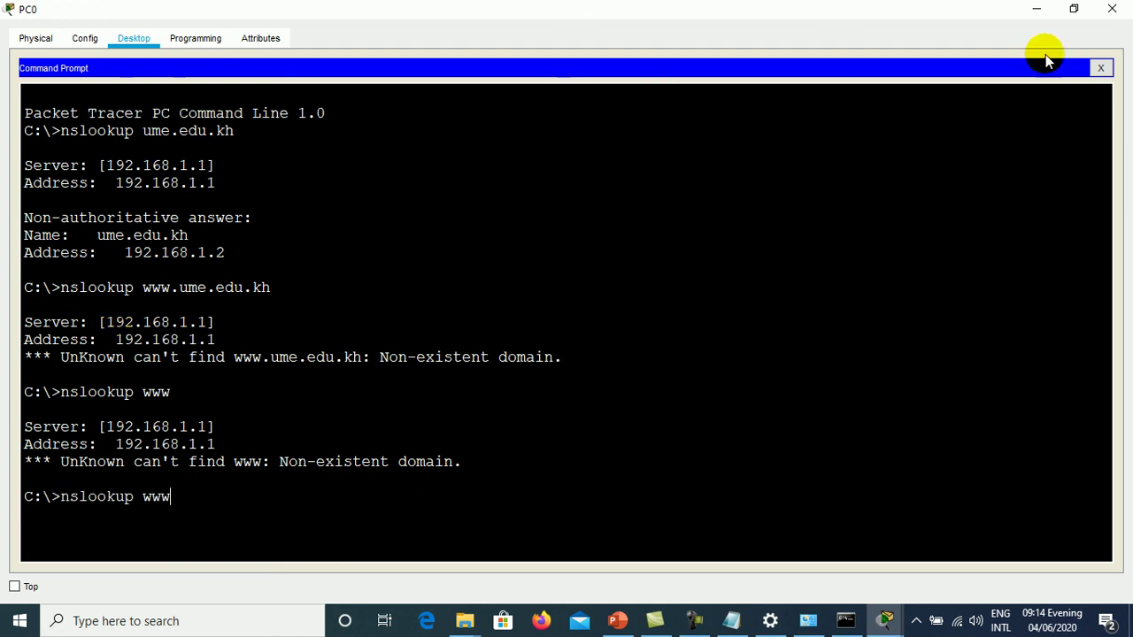
- Close PC0 and load the DNS Server's CNAME record for editing
left_click(1100, 68)
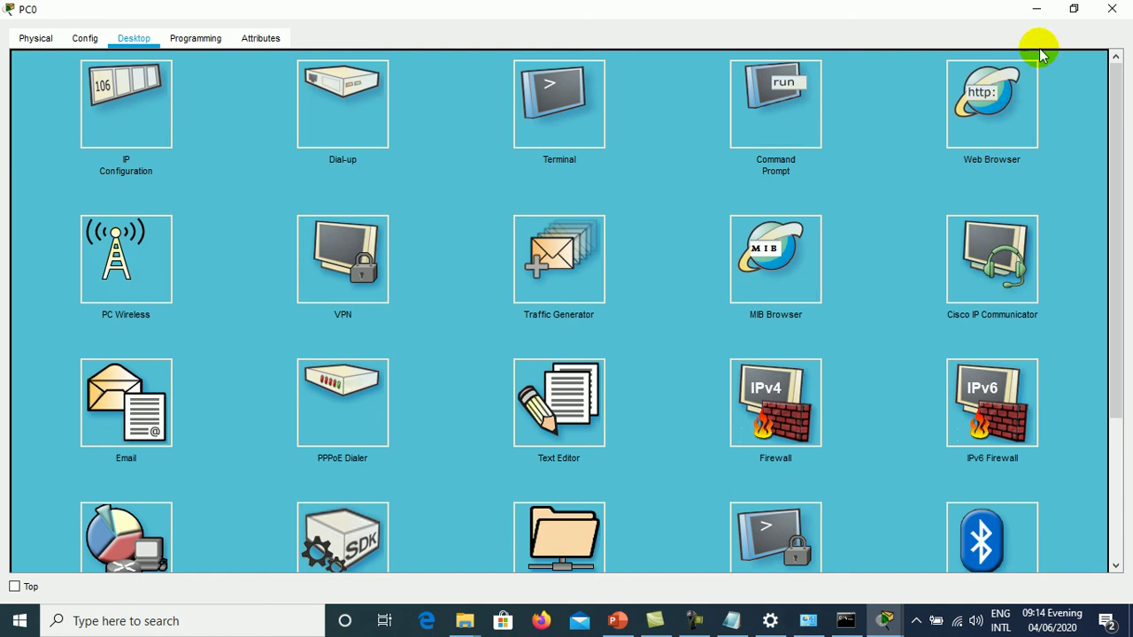
left_click(1111, 9)
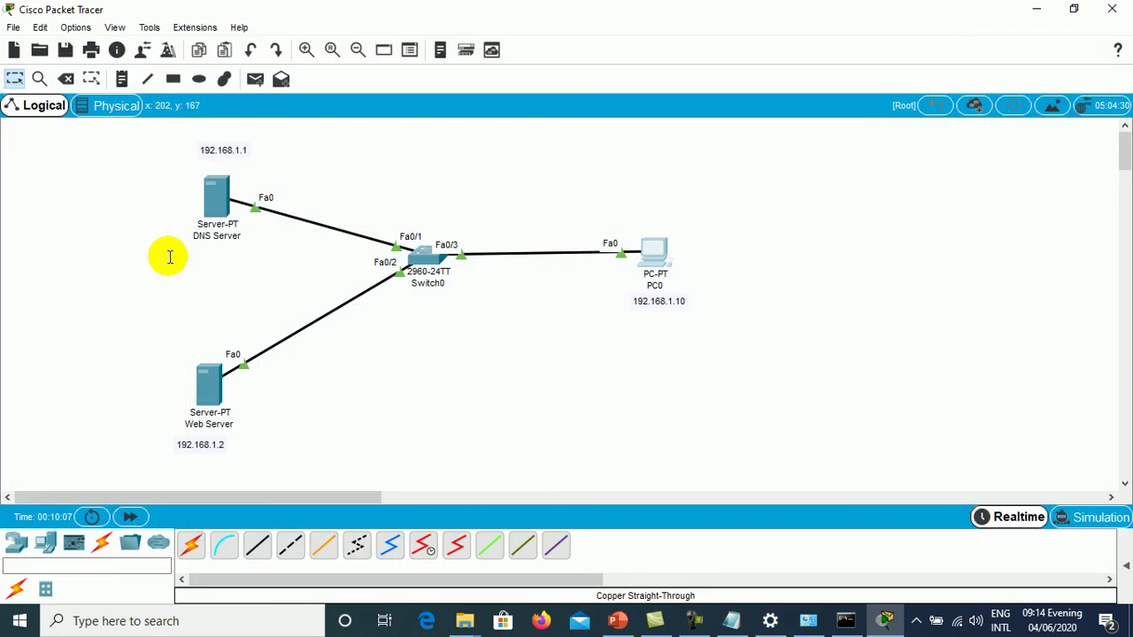
left_click(215, 198)
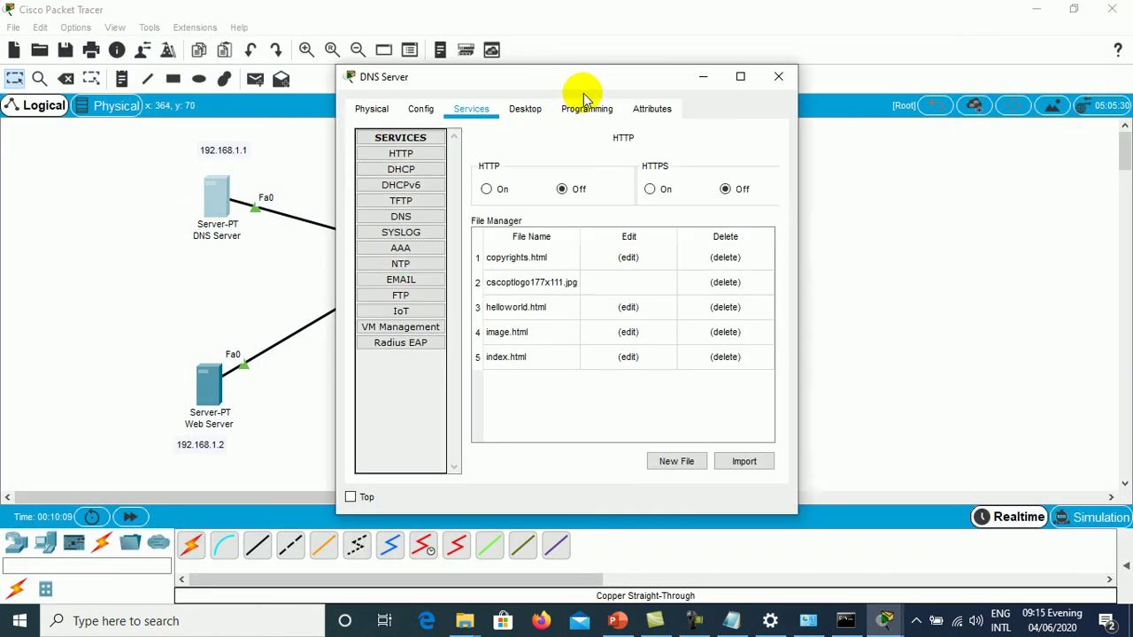
left_click(740, 76)
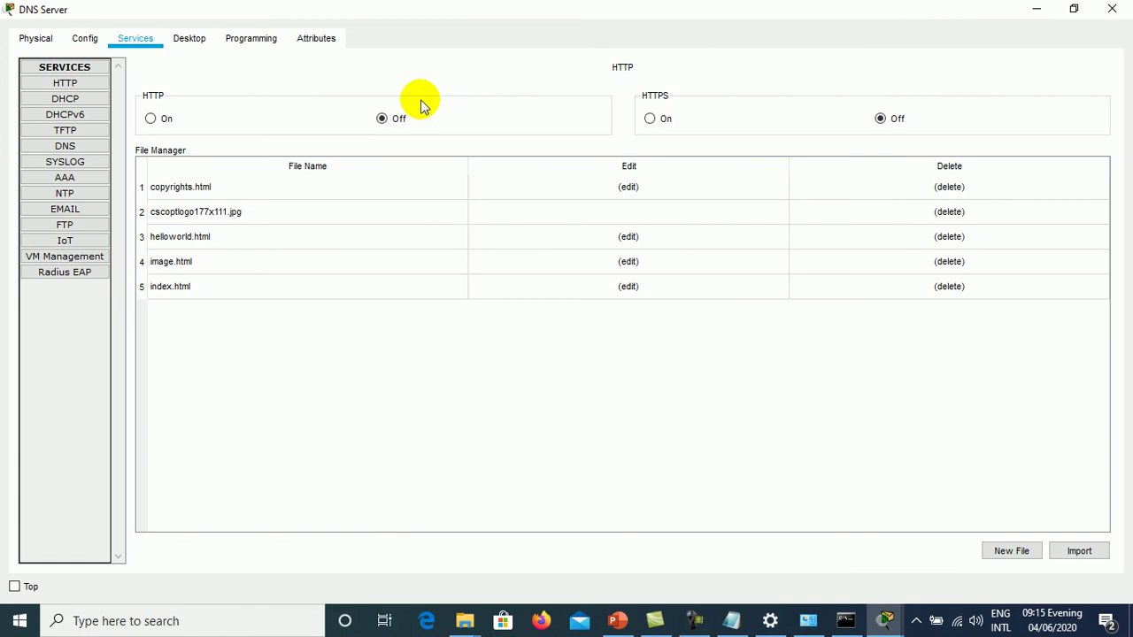
left_click(77, 145)
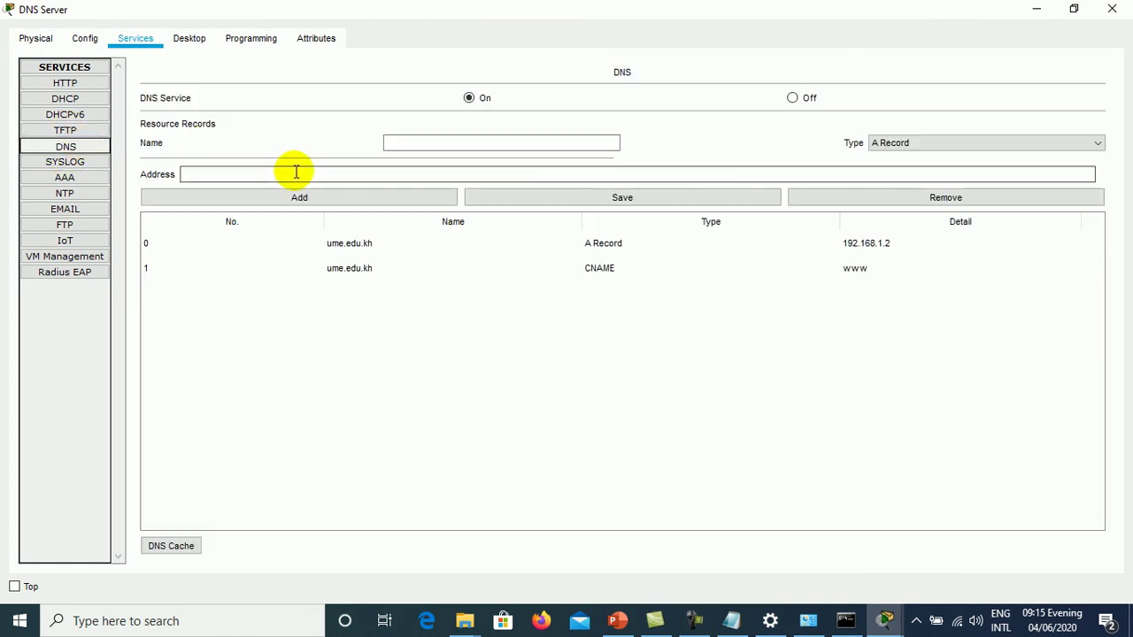
left_click(337, 271)
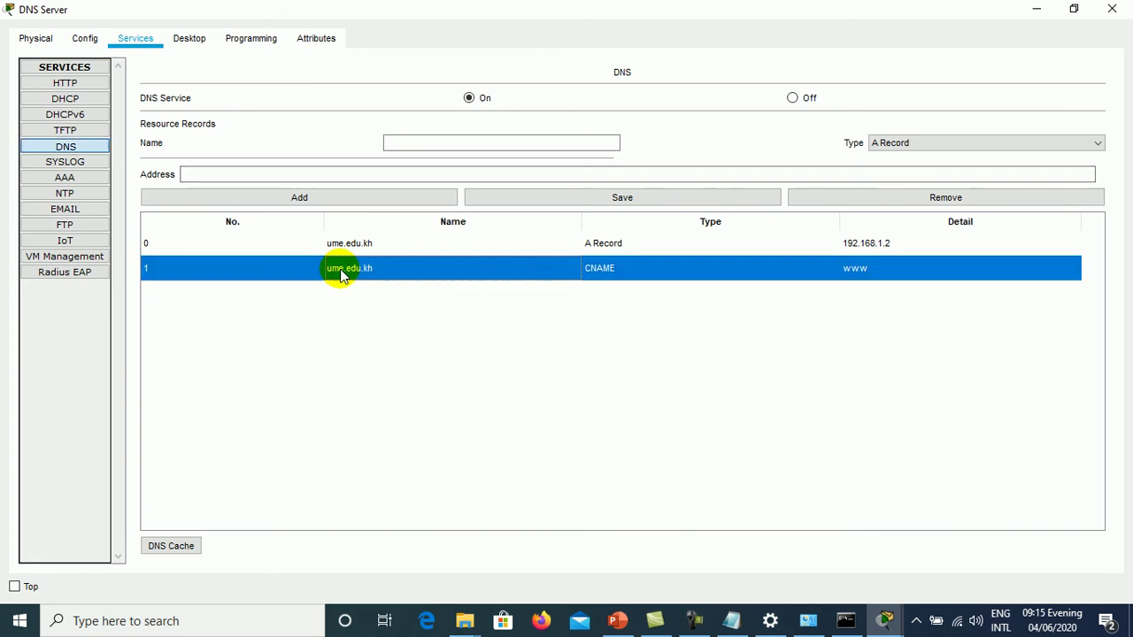
- Start editing the CNAME name and host name, and check the DNS cache
left_click(387, 145)
type("ww.")
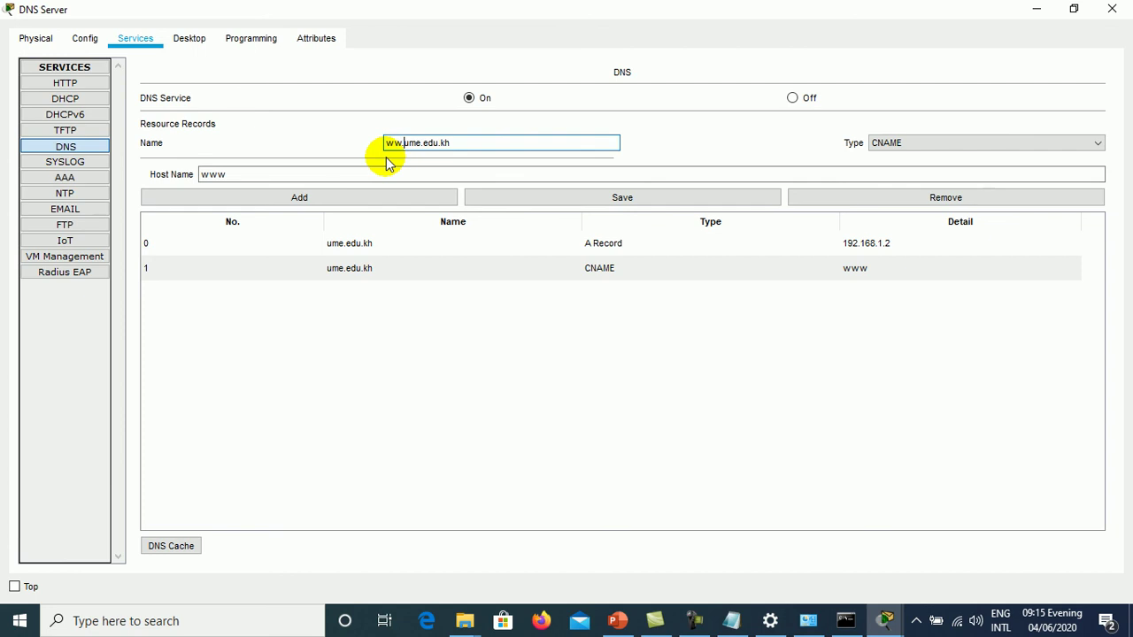
left_click(318, 169)
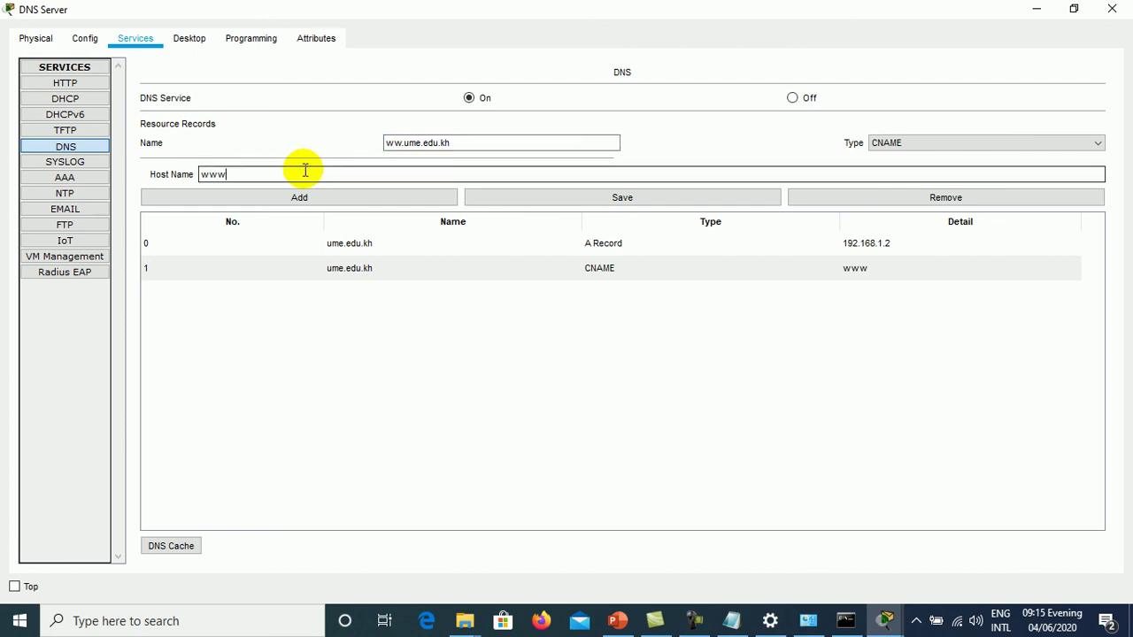
key("BackSpace")
key("BackSpace")
key("BackSpace")
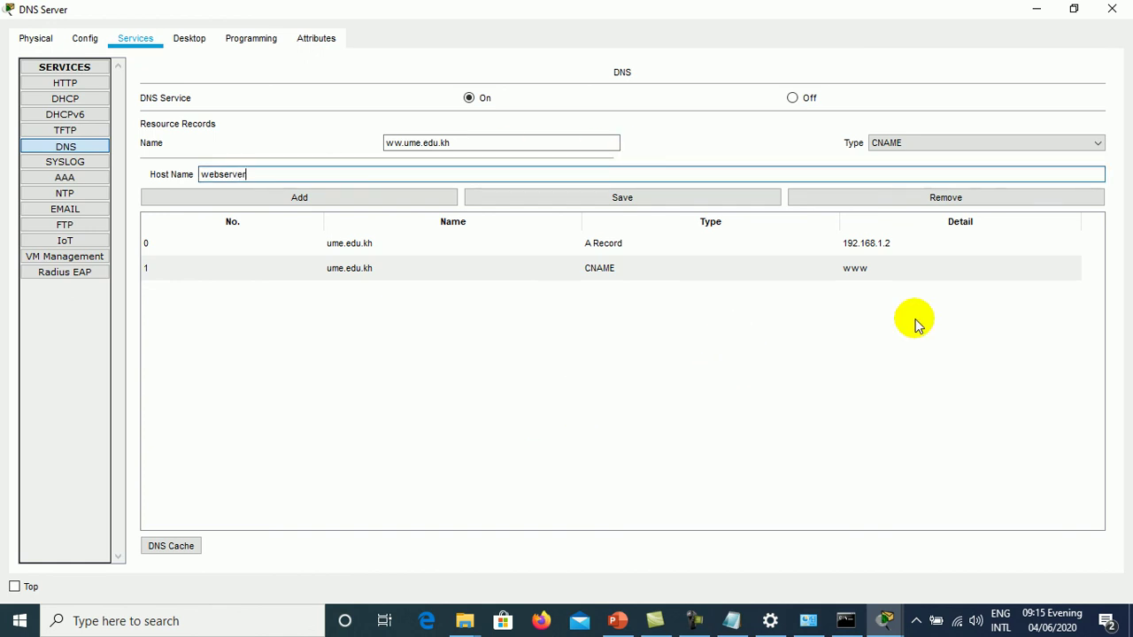
left_click(177, 547)
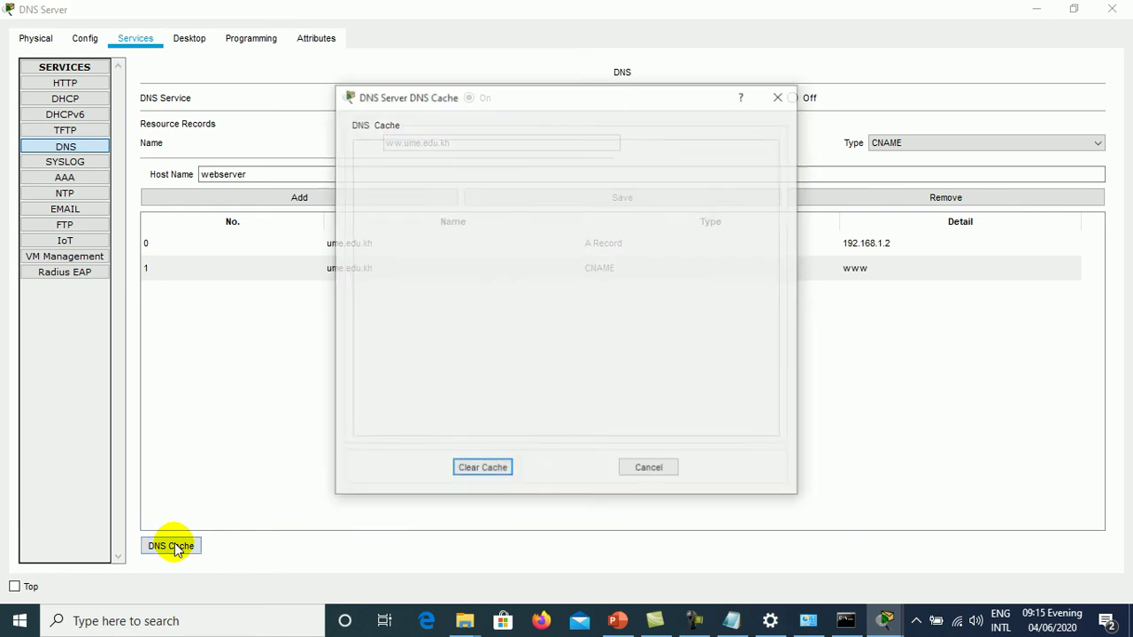
left_click(644, 467)
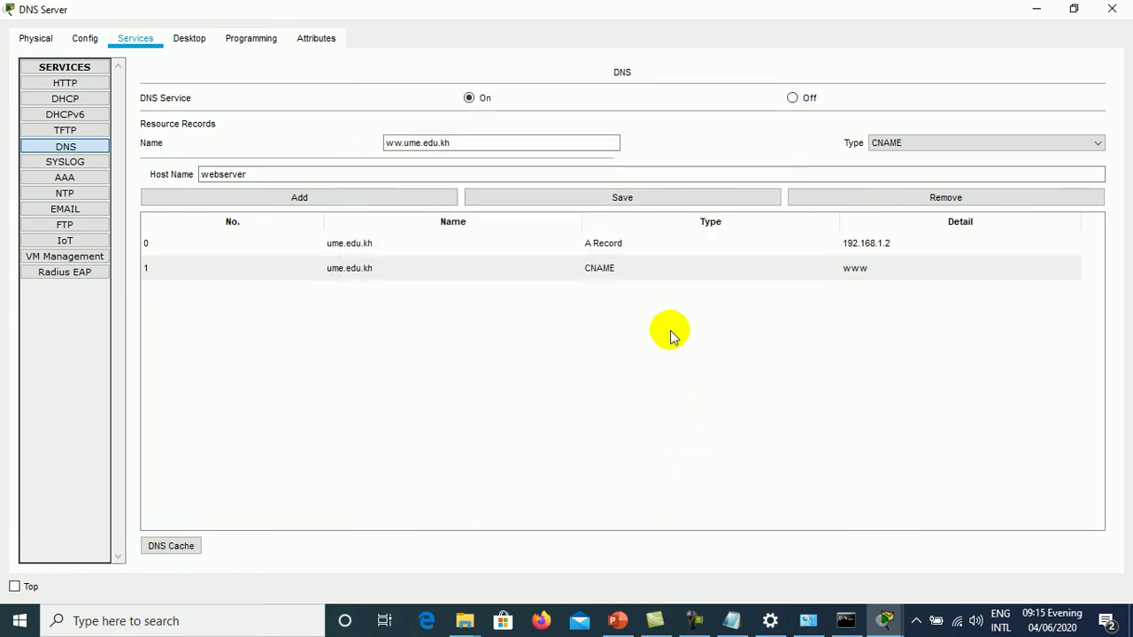
- Change the CNAME host name from www to webserver, save, and close the server
left_click(600, 247)
left_click(600, 271)
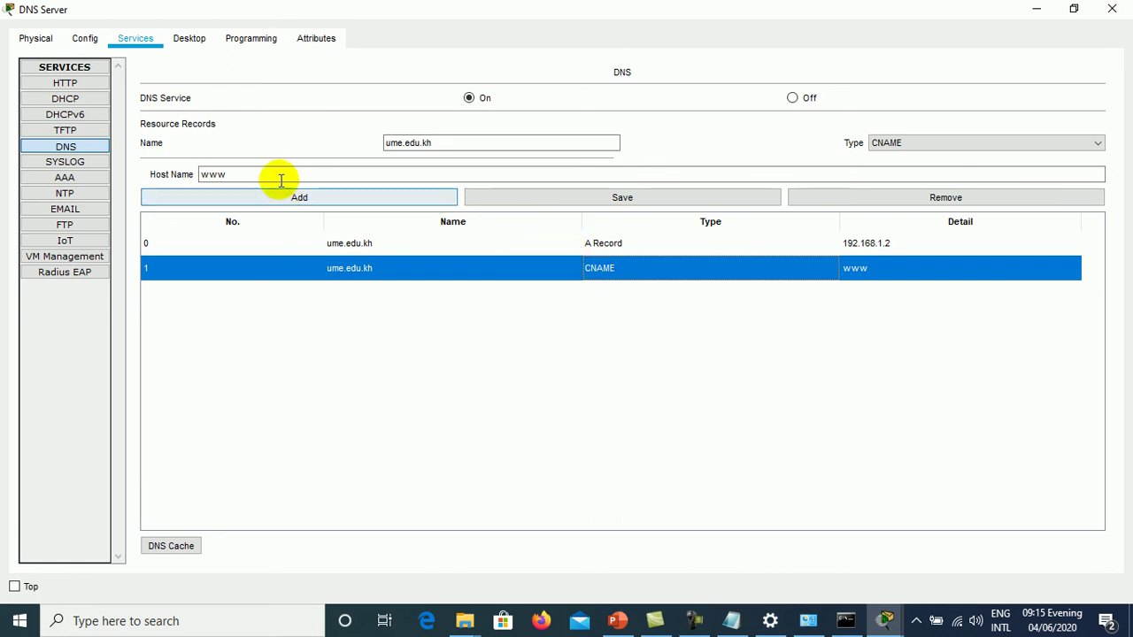
left_click_drag(278, 176, 161, 174)
type("server")
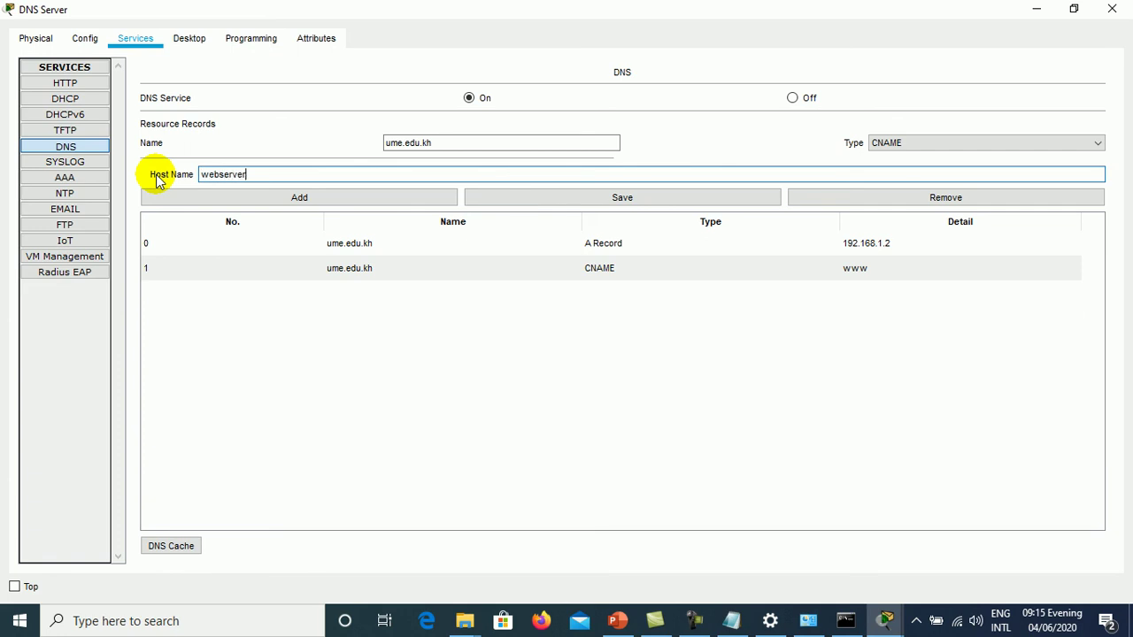
type("bserver")
left_click(534, 197)
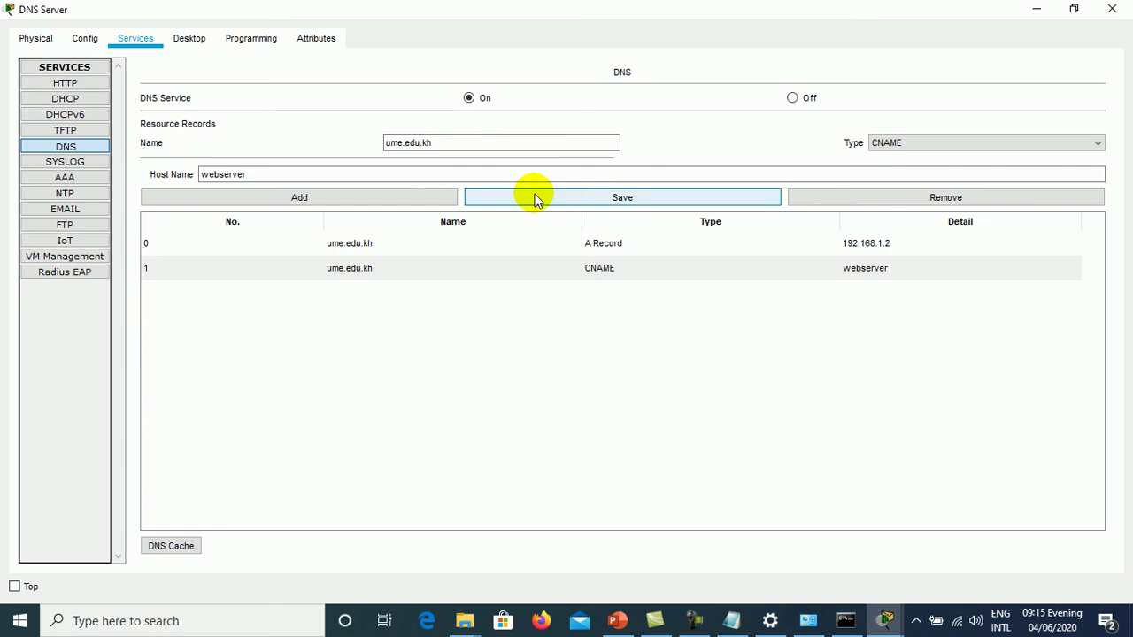
left_click(1111, 9)
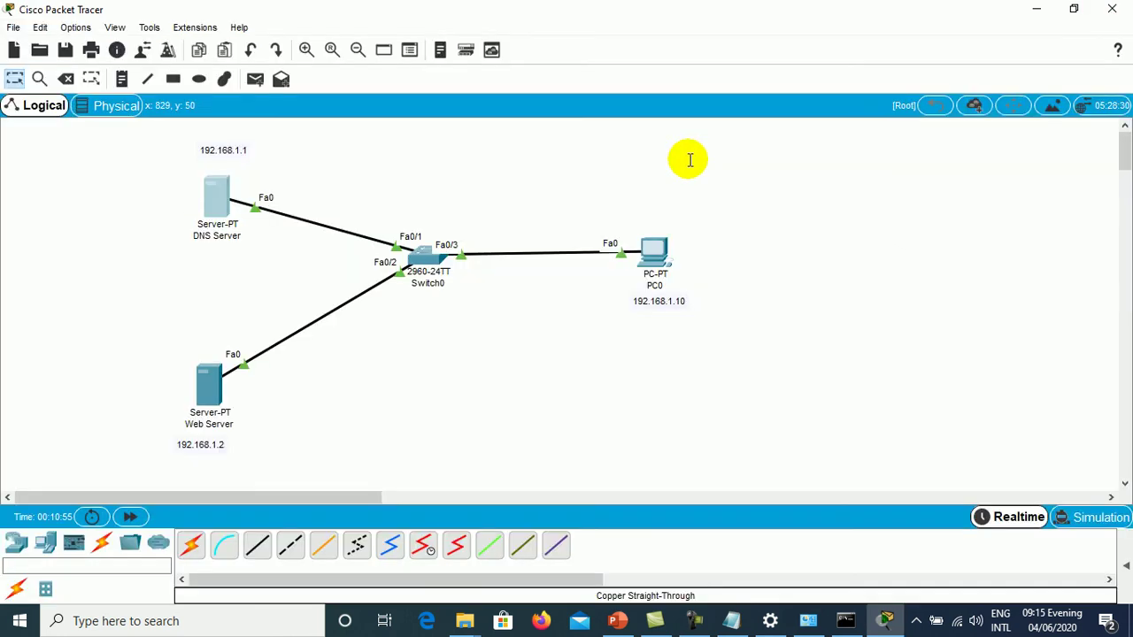
left_click(654, 254)
left_click(694, 162)
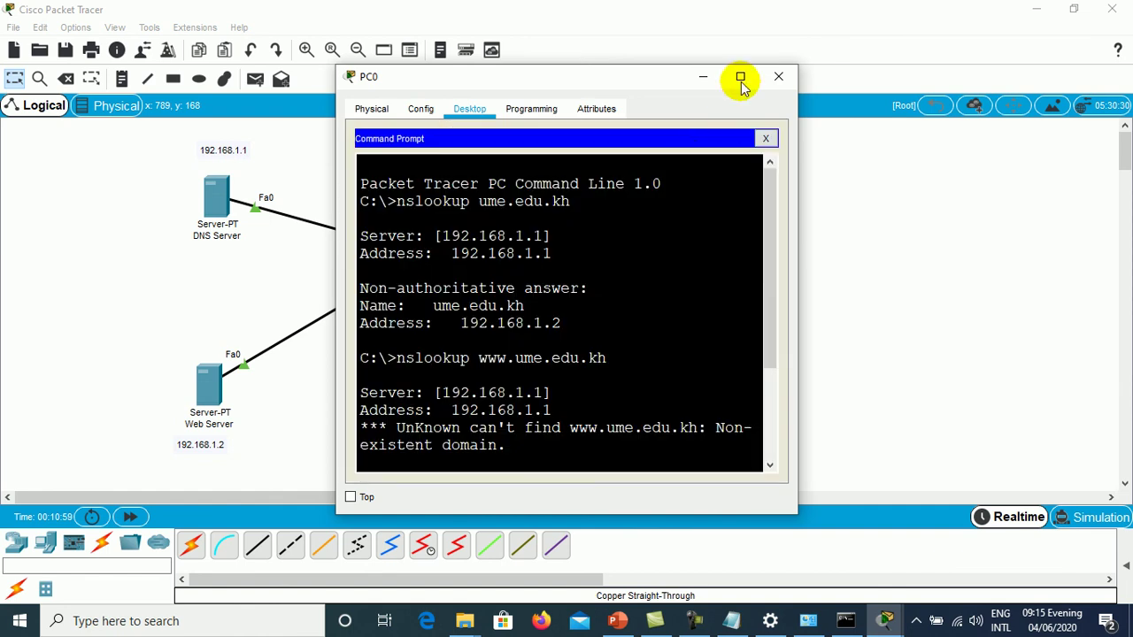
left_click(739, 76)
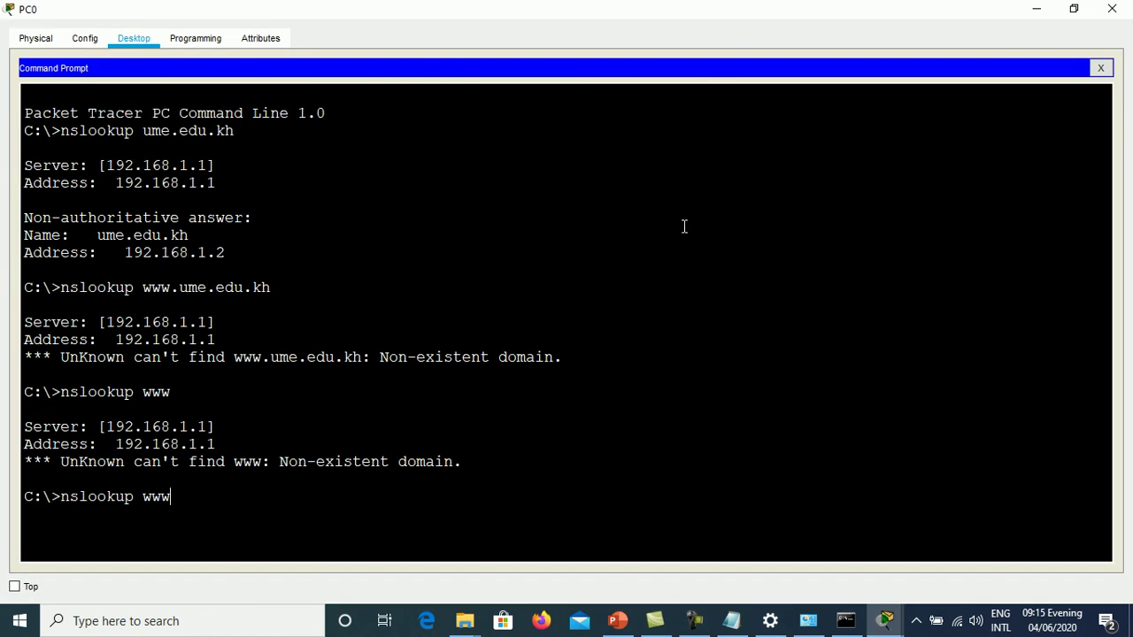
type(".ume.edu.k")
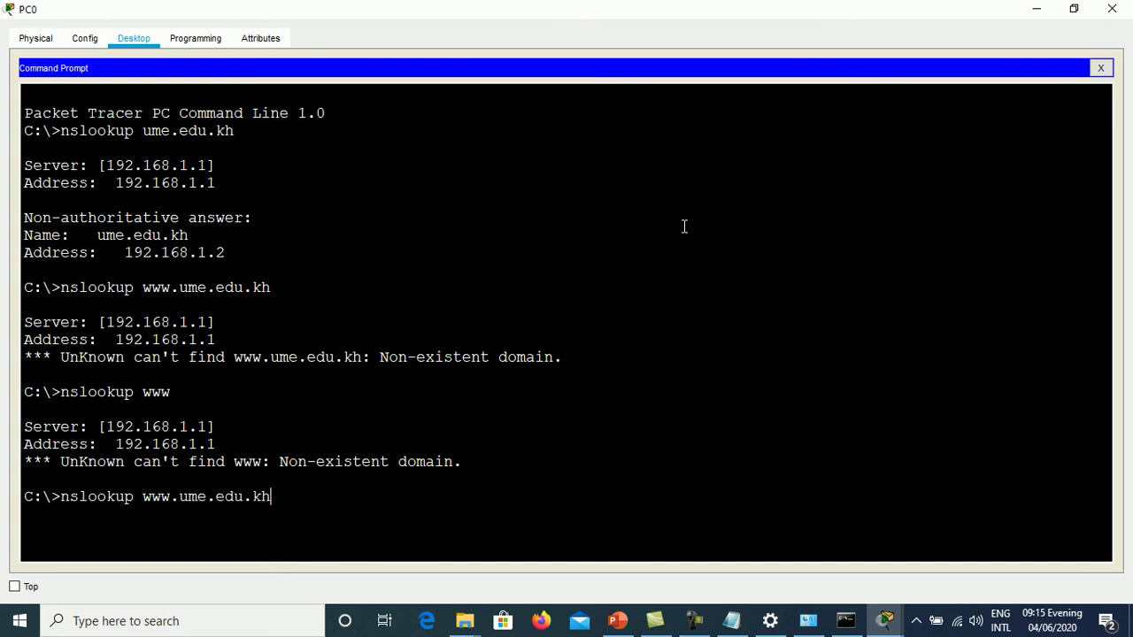
type("h")
key("Return")
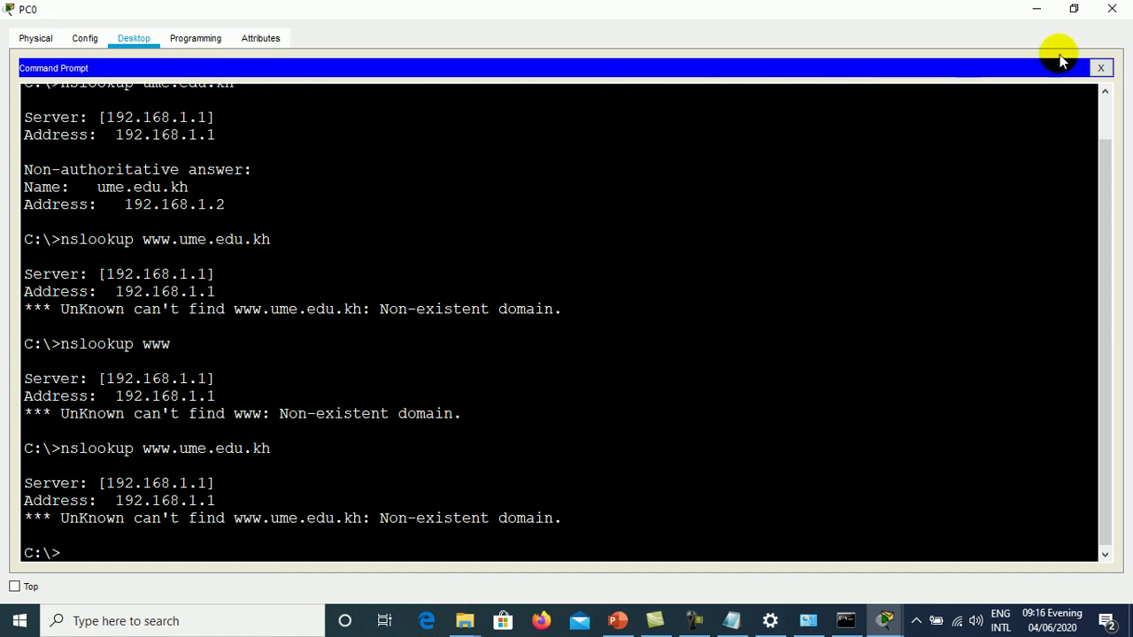
left_click(1099, 68)
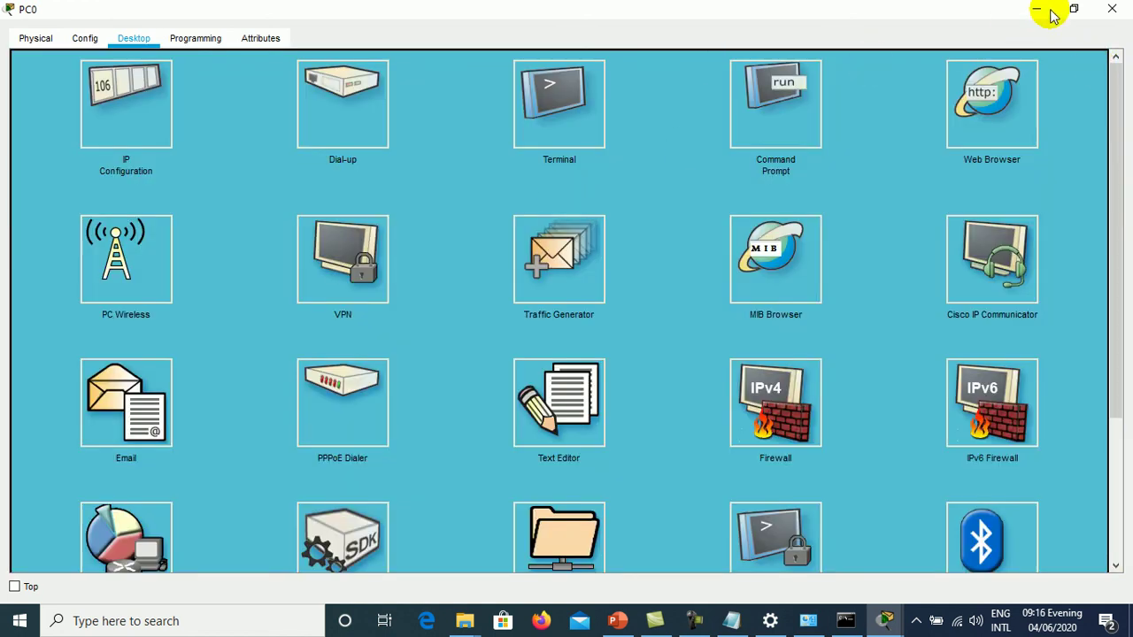
left_click(1111, 9)
left_click(217, 196)
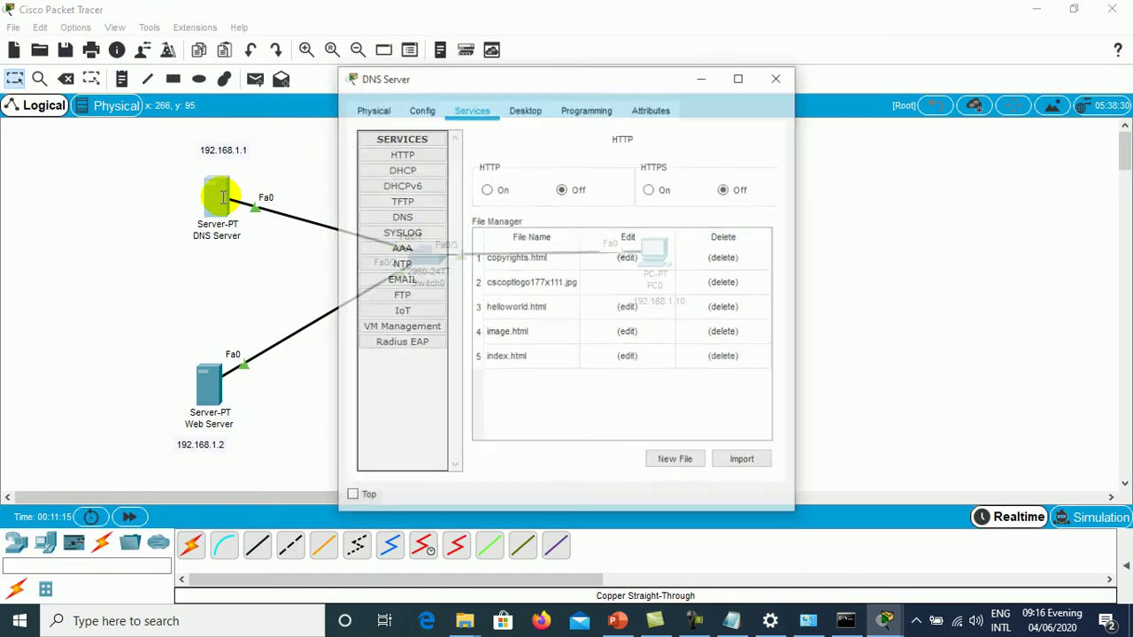
left_click(415, 218)
left_click(743, 79)
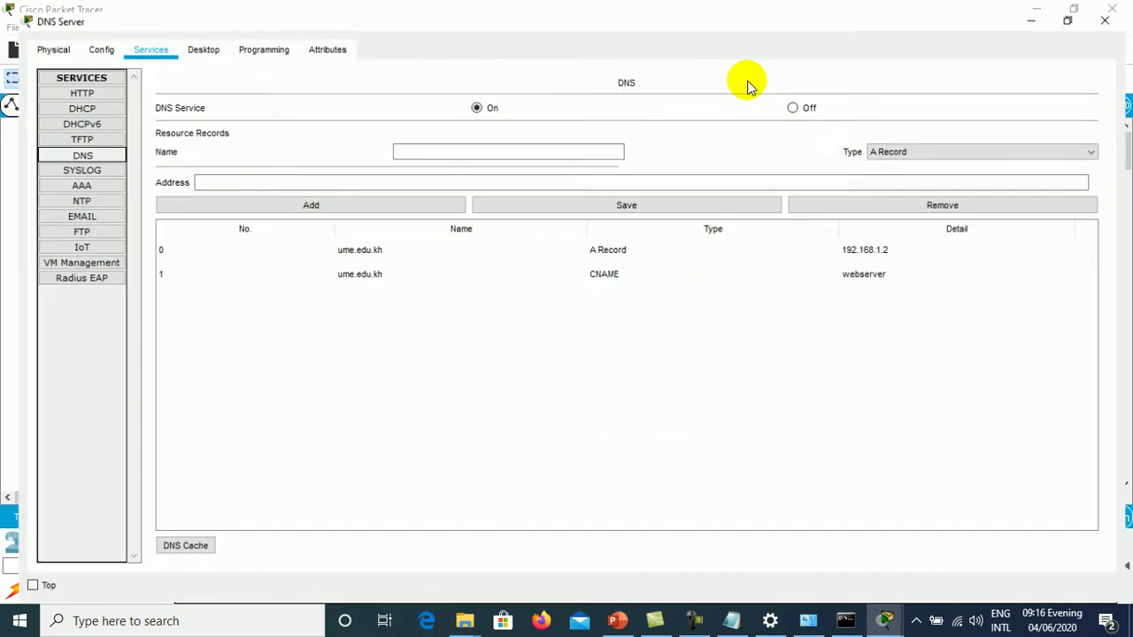
left_click(354, 270)
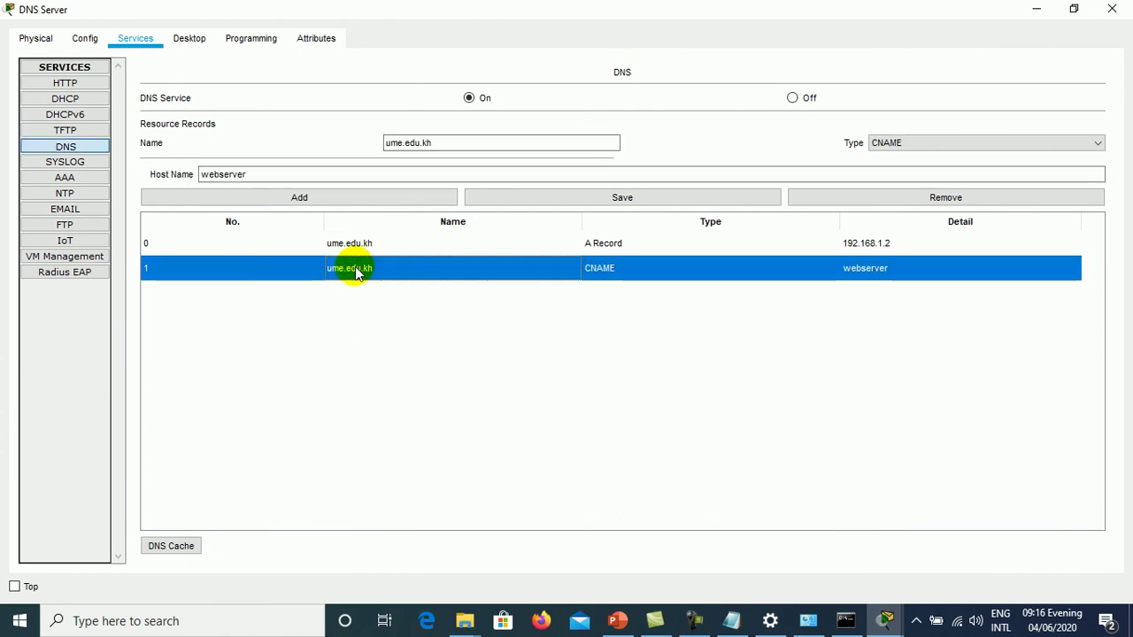
left_click(397, 144)
type("www.")
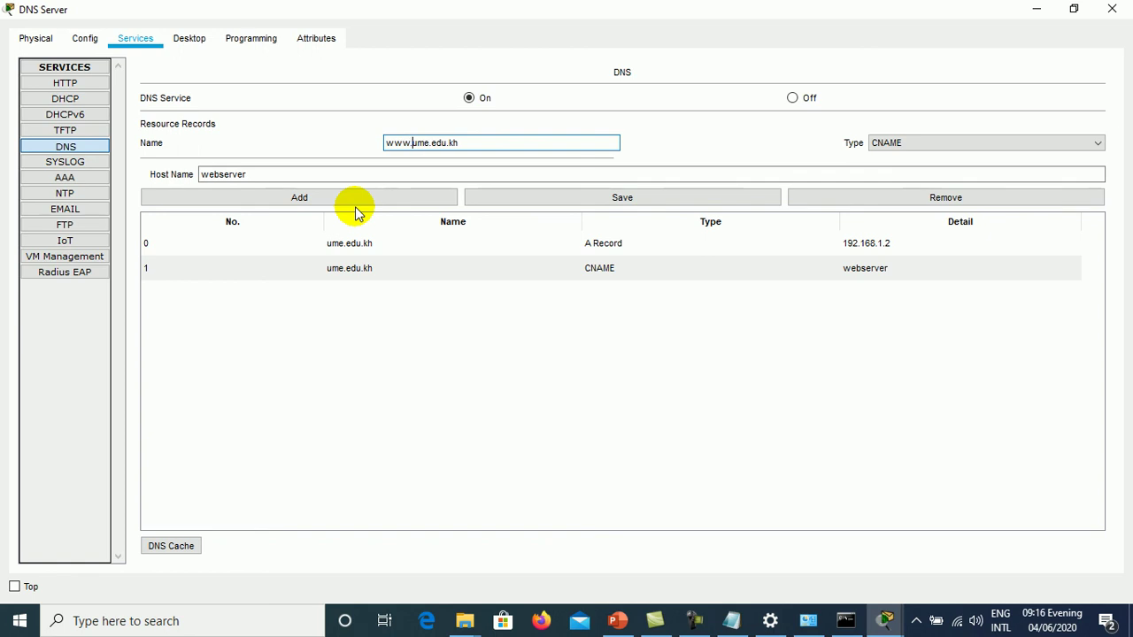
left_click(531, 203)
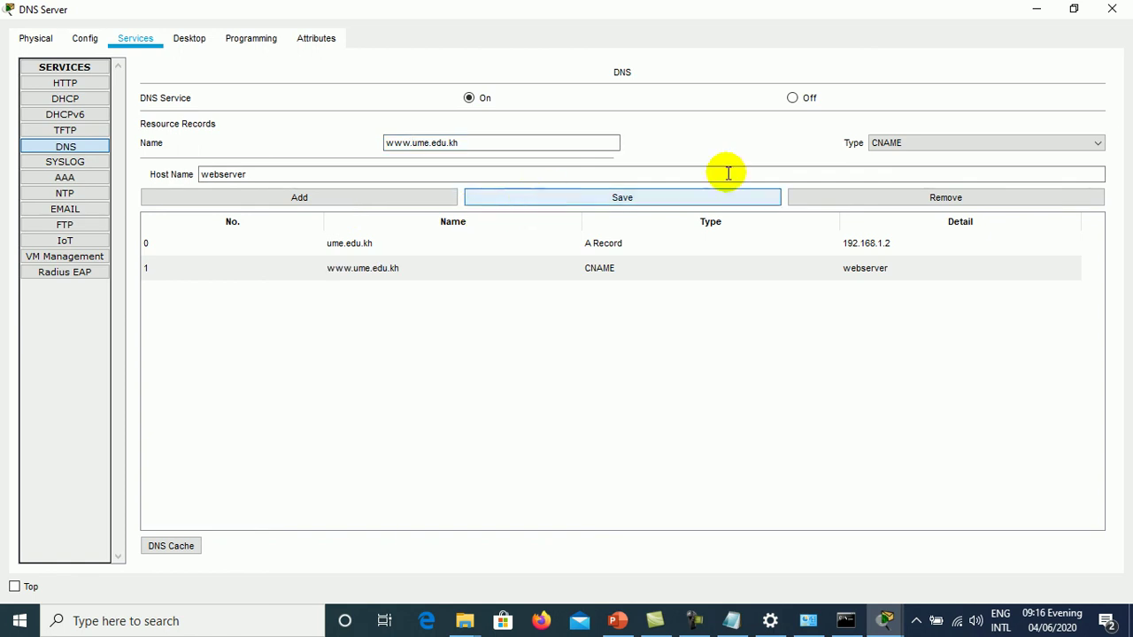
left_click(1112, 9)
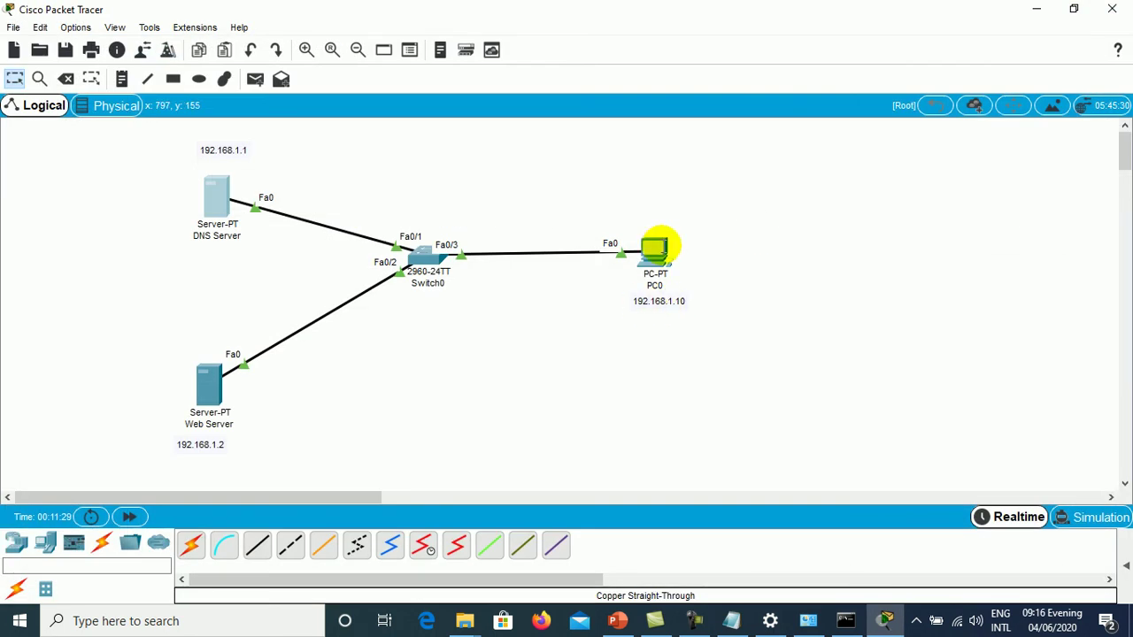
left_click(657, 245)
left_click(712, 181)
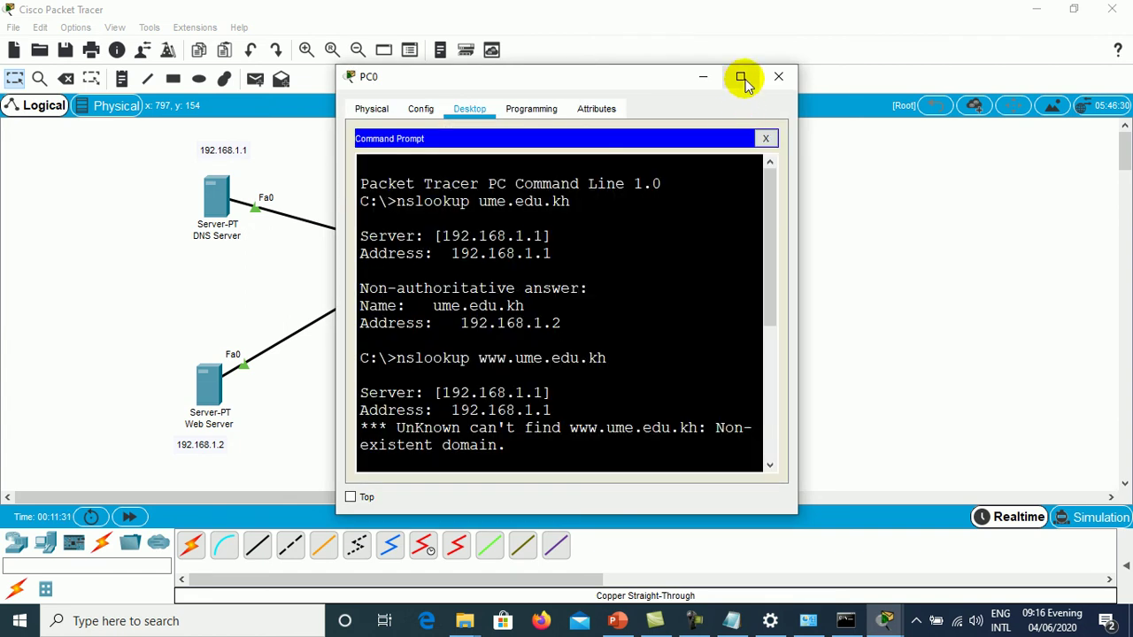
left_click(741, 76)
left_click_drag(1108, 325, 1102, 433)
key("Up")
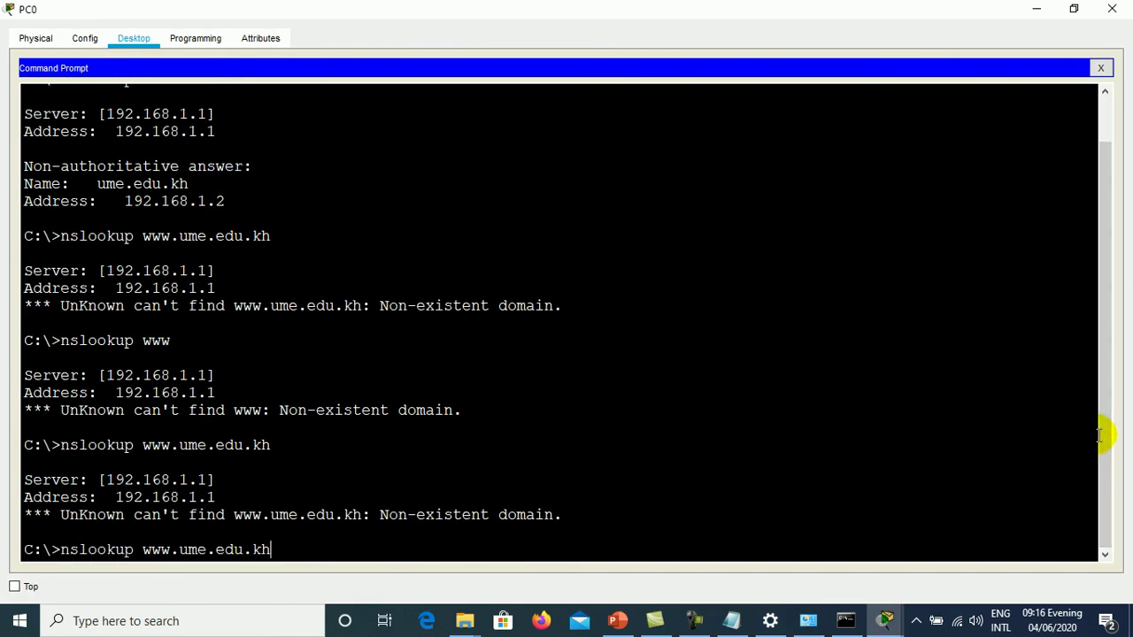
key("Return")
key("Up")
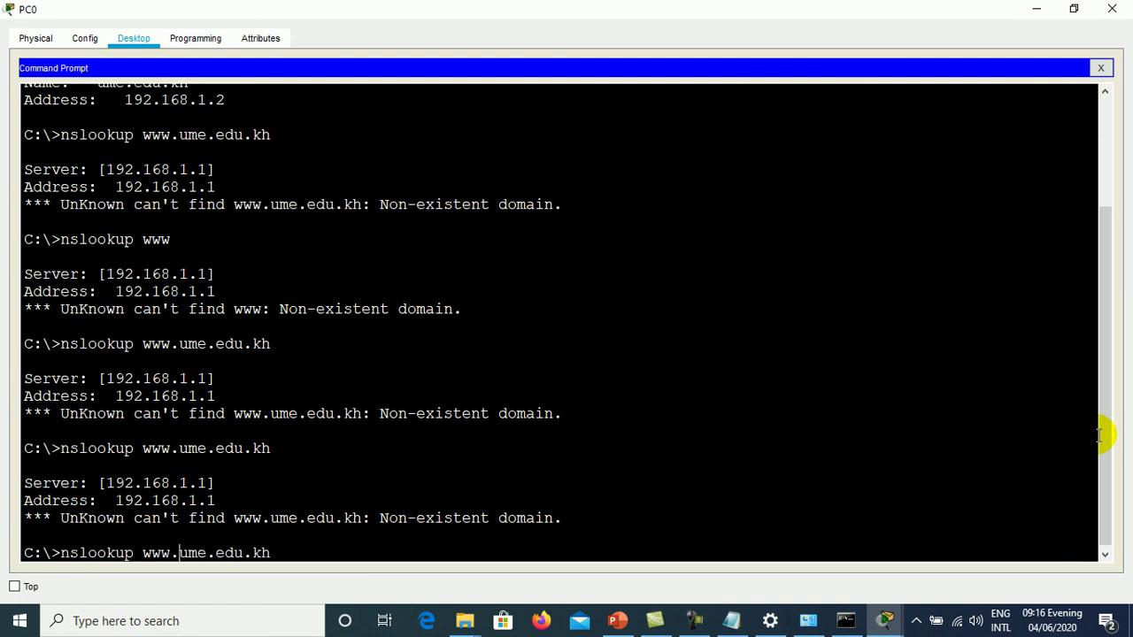
key("BackSpace")
key("BackSpace")
key("BackSpace")
key("BackSpace")
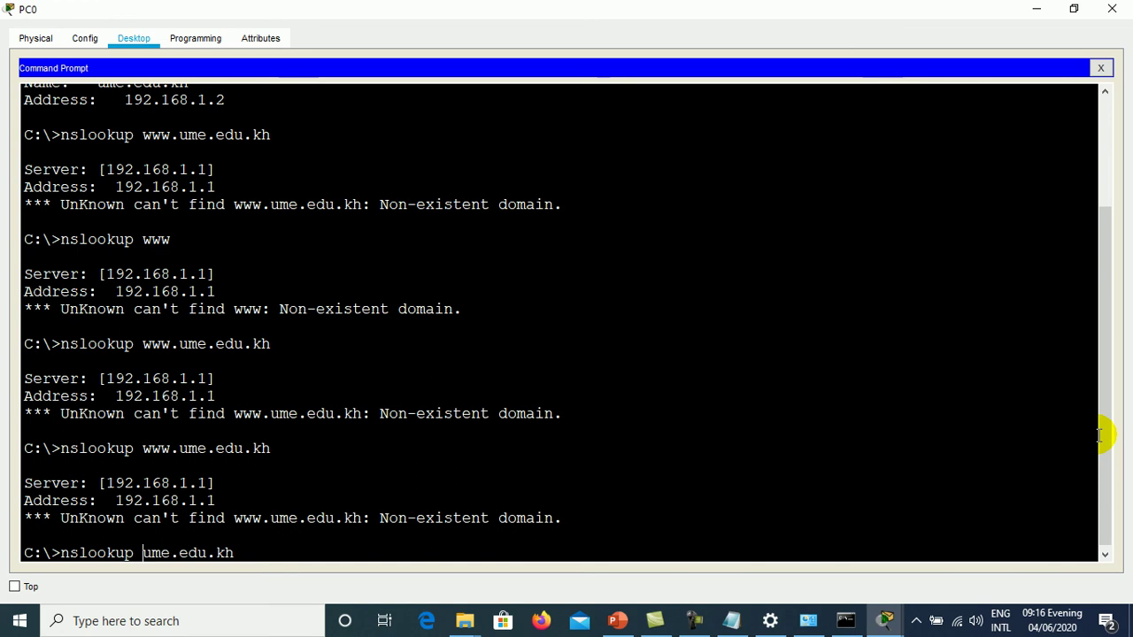
key("Return")
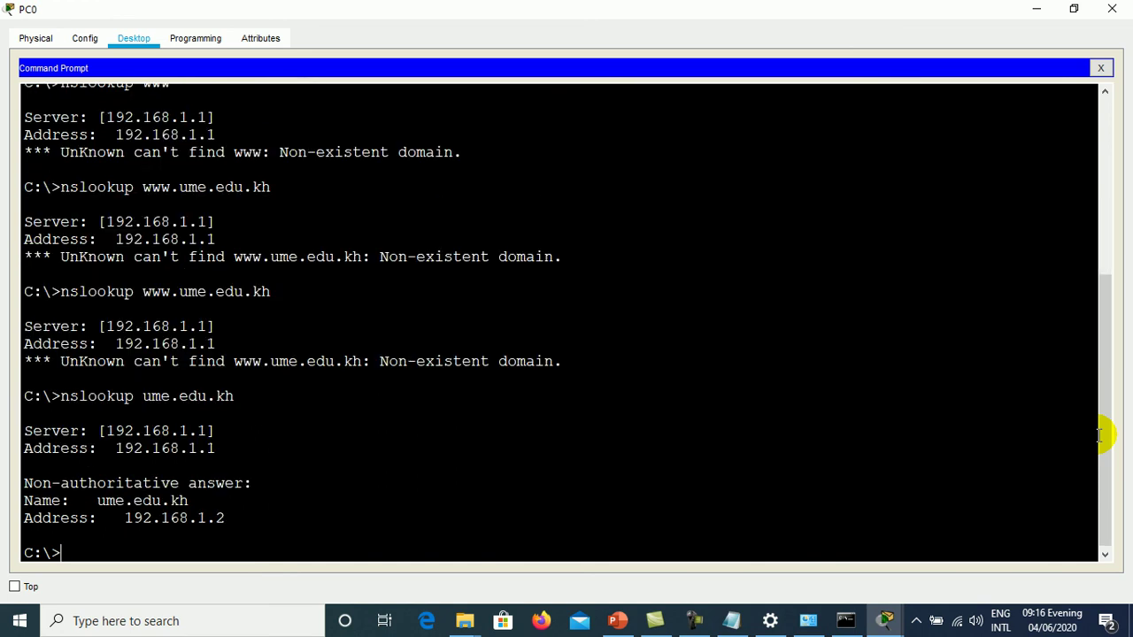
key("Up")
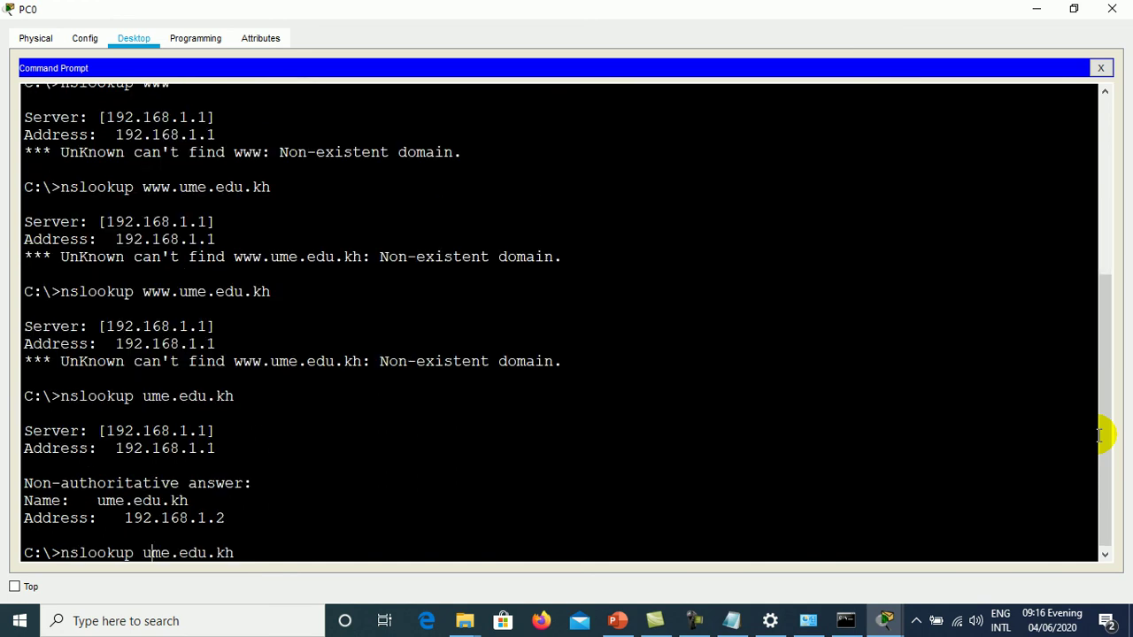
key("Left")
key("Left")
key("Left")
key("Left")
key("Left")
key("Left")
key("Left")
key("Left")
key("Left")
key("Left")
type("www.")
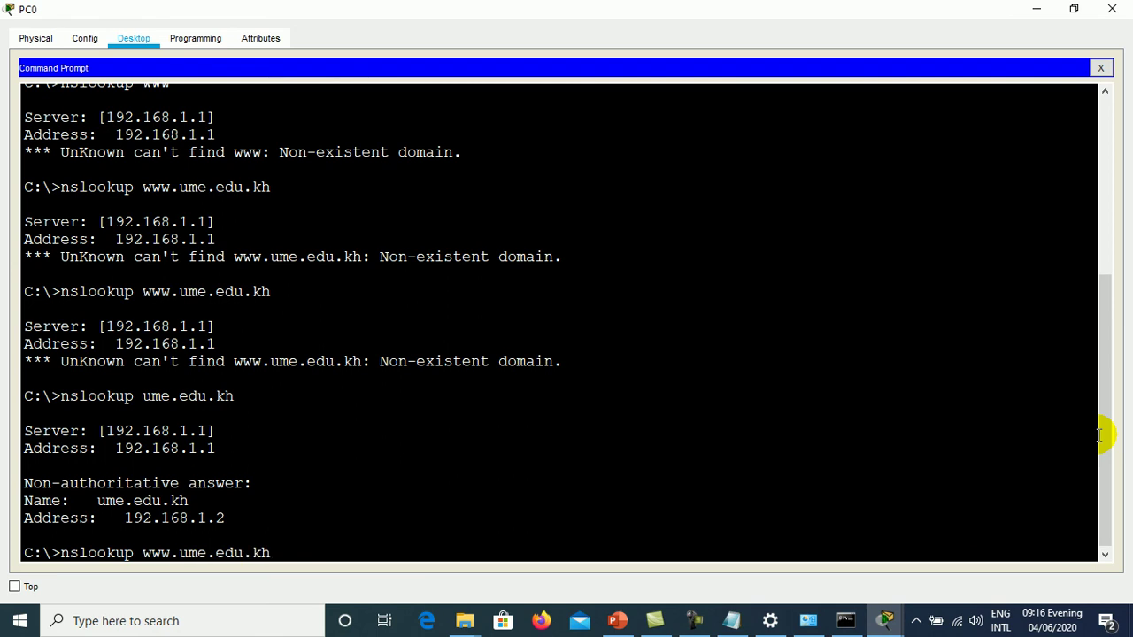
key("Return")
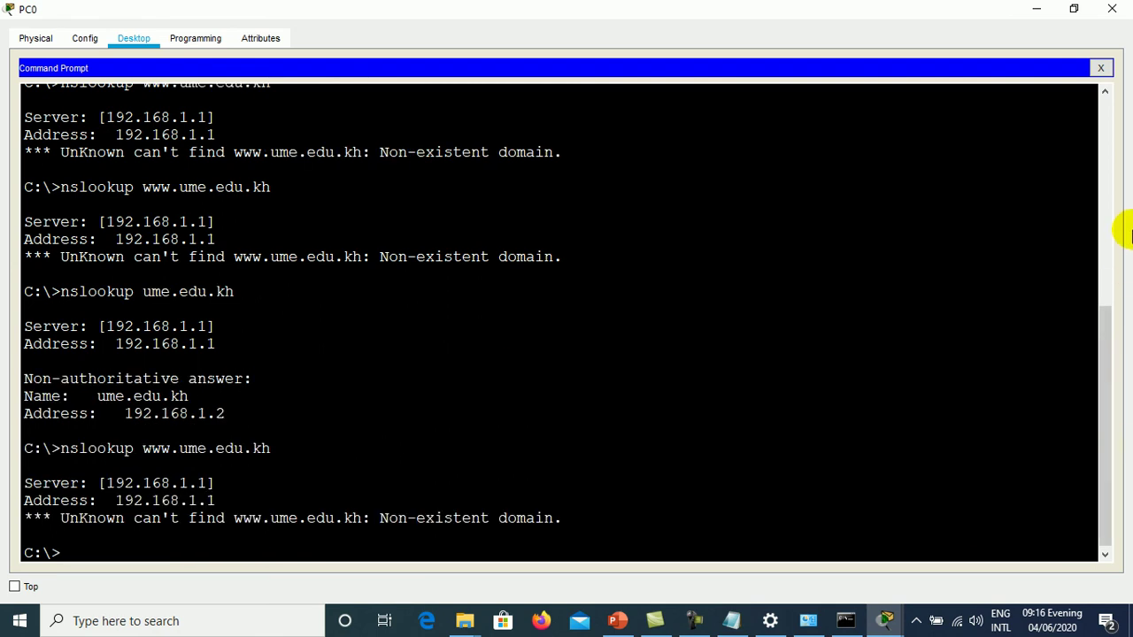
left_click(1100, 68)
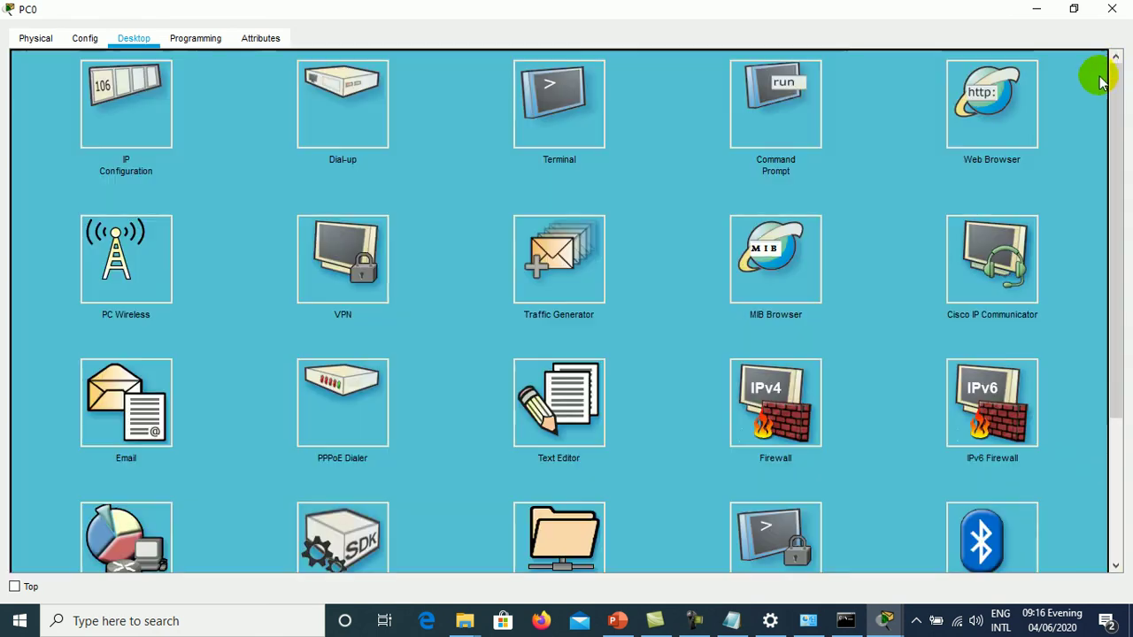
left_click(1108, 8)
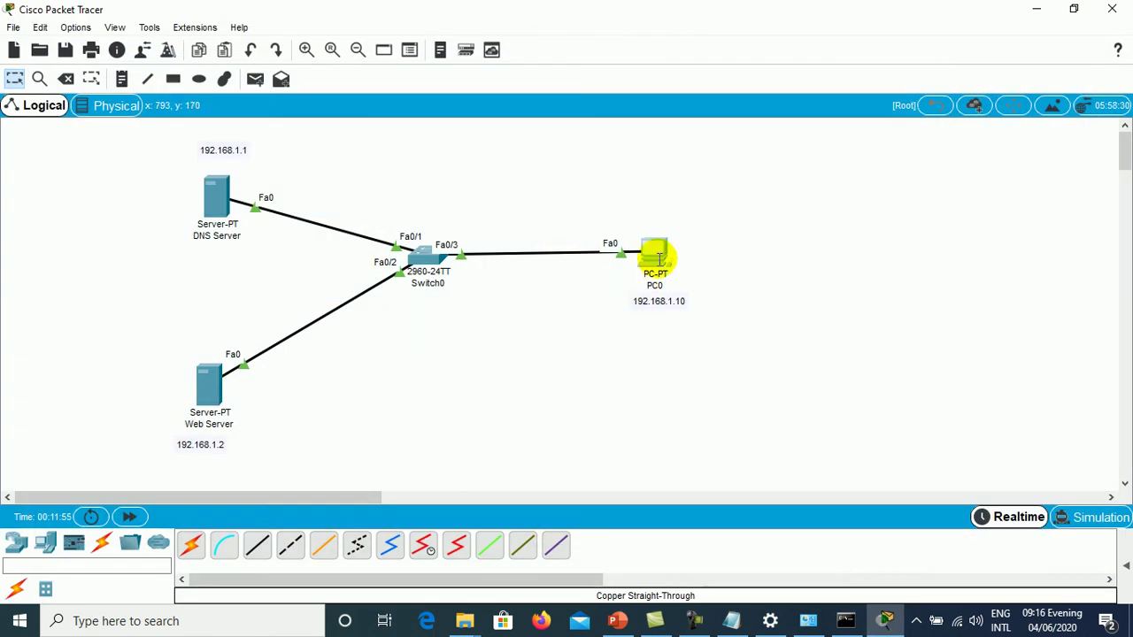
- Reopen PC0's command prompt and confirm nslookup ume.edu.kh resolves to 192.168.1.2
mouse_move(654, 257)
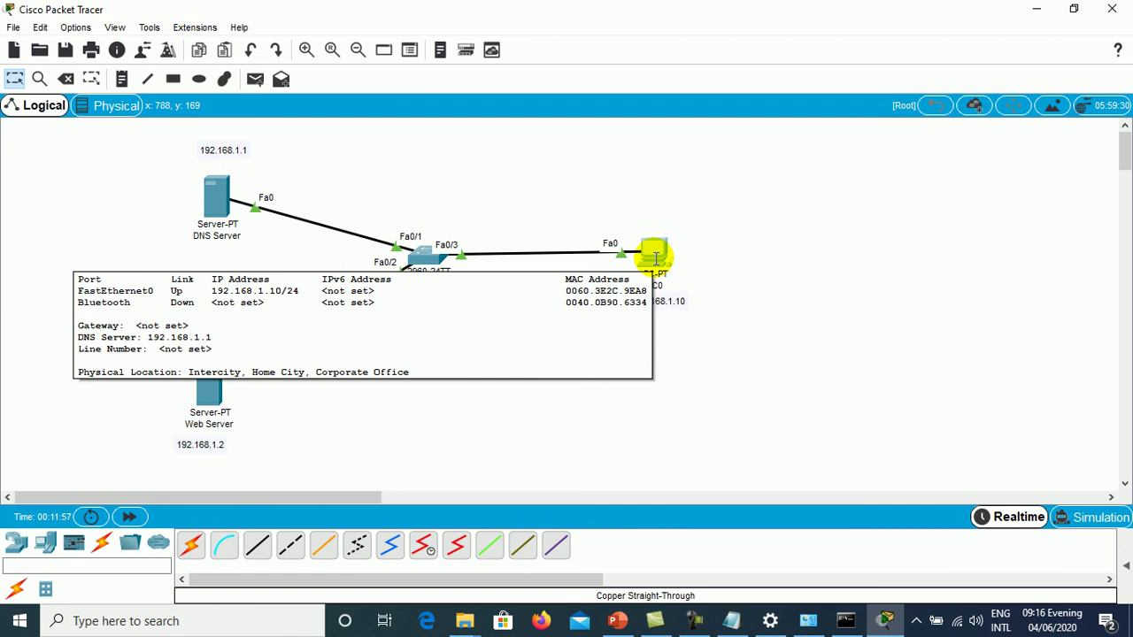
left_click(654, 258)
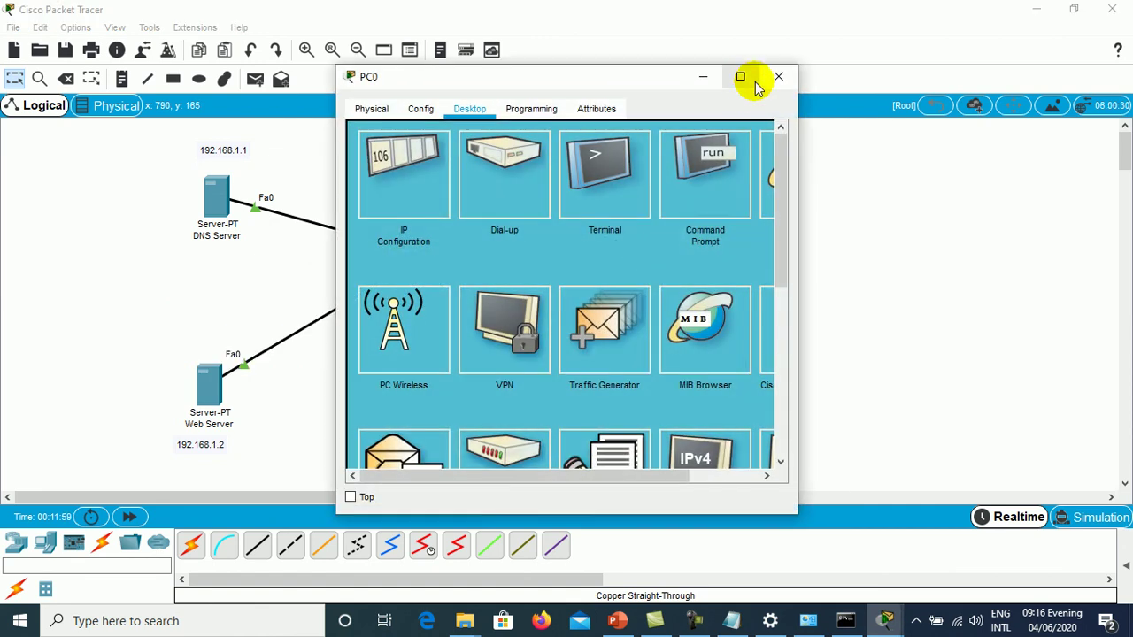
left_click(746, 77)
left_click(761, 117)
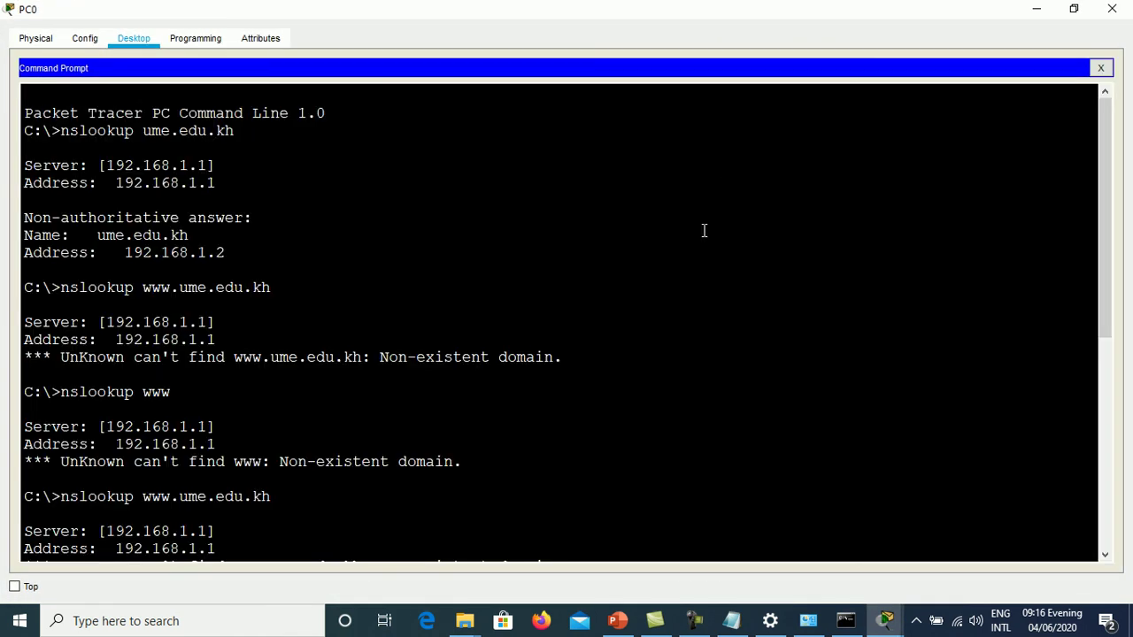
left_click_drag(1105, 315, 1060, 573)
type("nsloo")
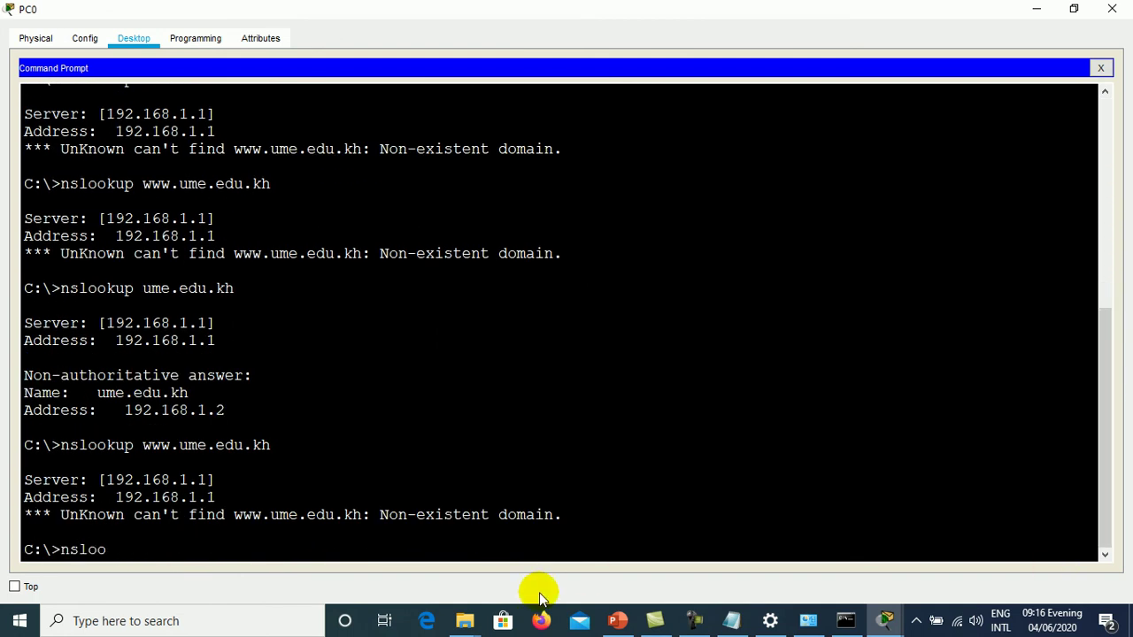
type("kup ume.edu.kh")
key("Return")
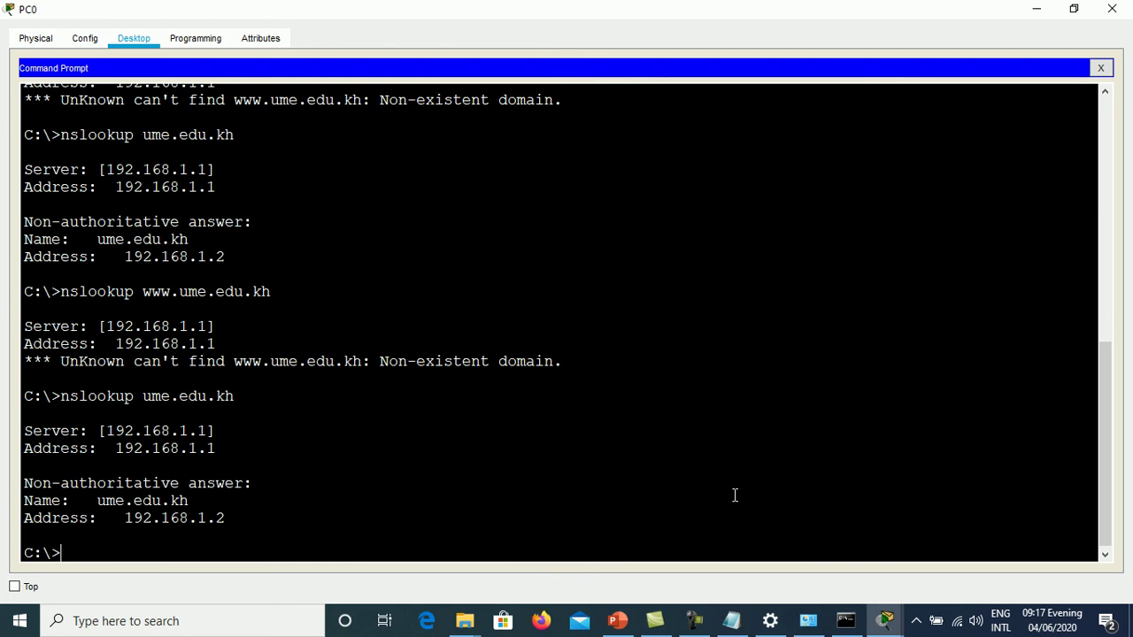
left_click_drag(227, 518, 136, 511)
left_click(104, 549)
- Ping ume.edu.kh, getting 4 replies from 192.168.1.2 with 0% loss
key("Up")
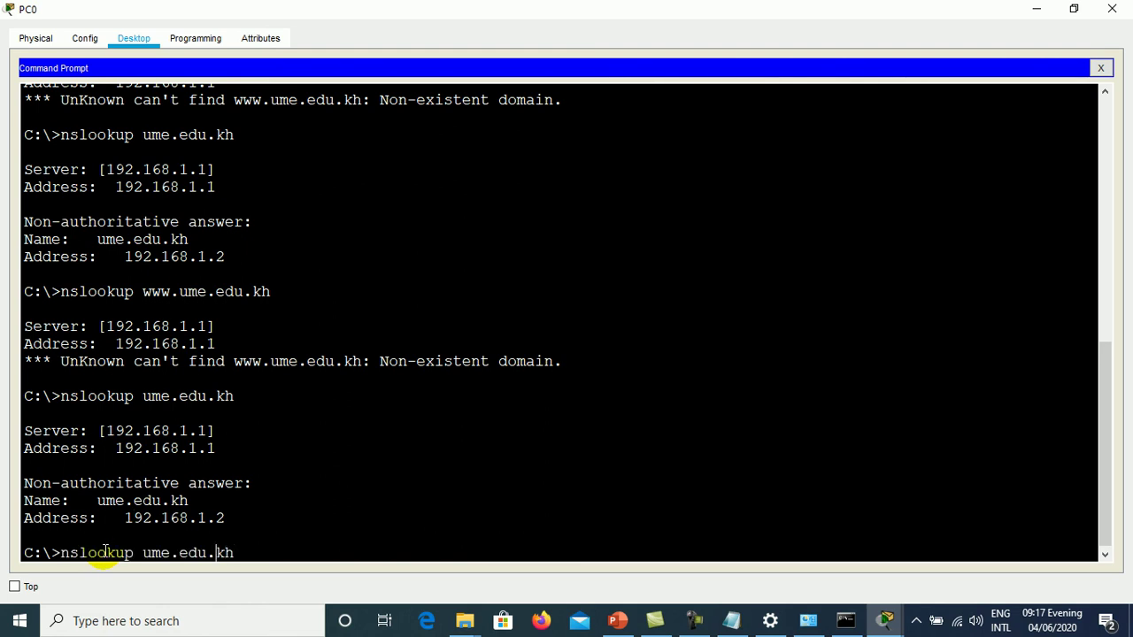
key("BackSpace")
key("BackSpace")
key("BackSpace")
key("BackSpace")
key("BackSpace")
key("BackSpace")
key("BackSpace")
key("BackSpace")
key("BackSpace")
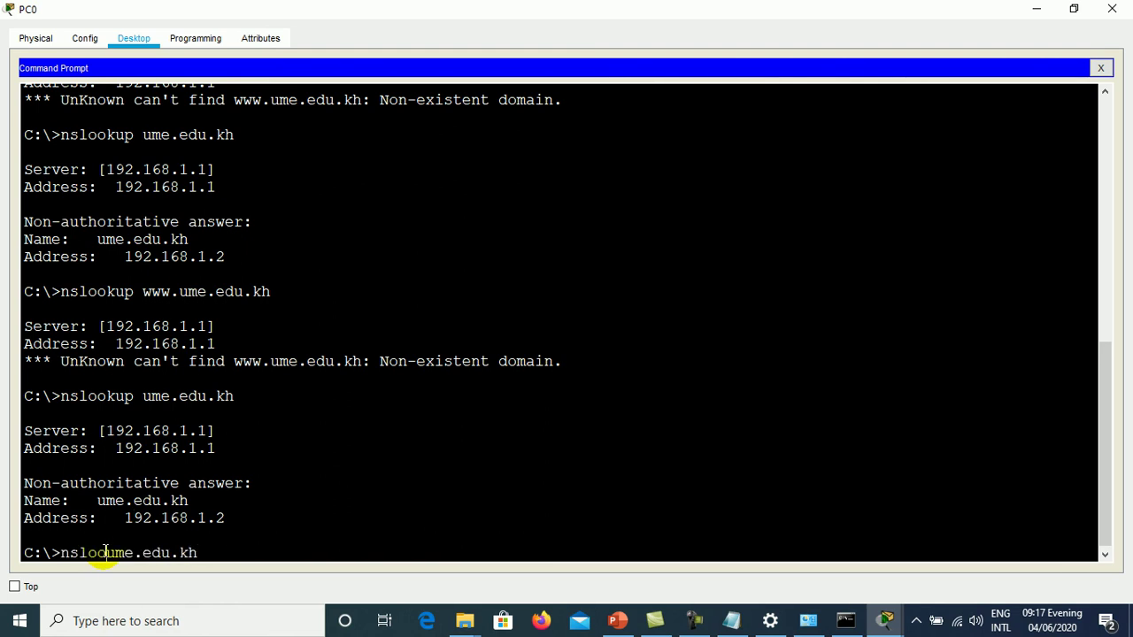
type("ping")
key("Return")
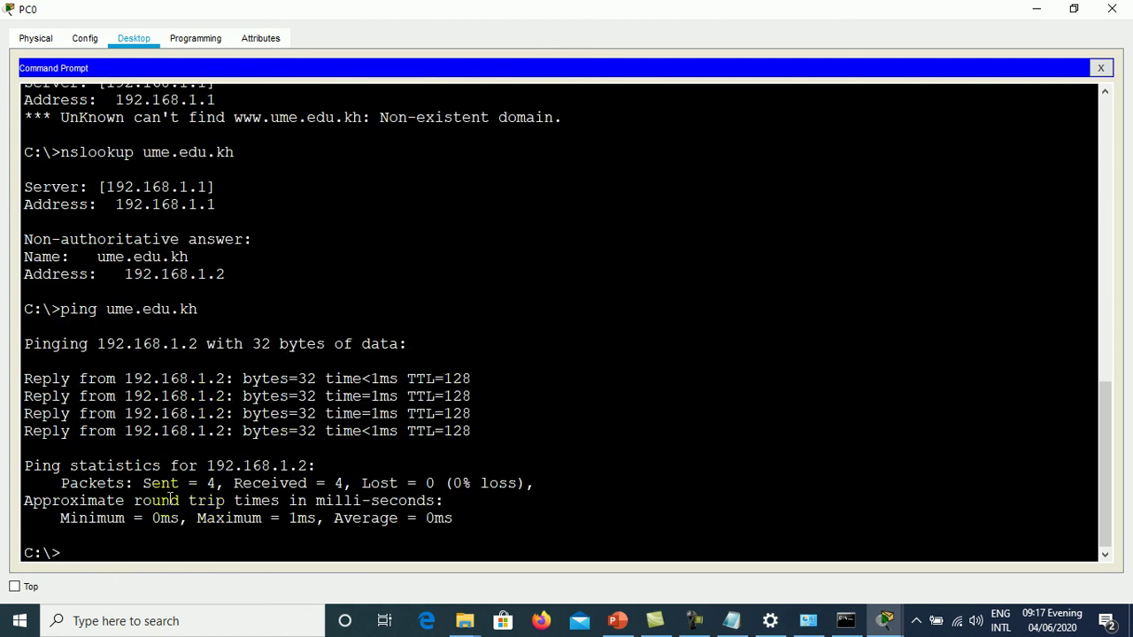
left_click_drag(88, 395, 317, 396)
left_click(393, 423)
left_click(731, 620)
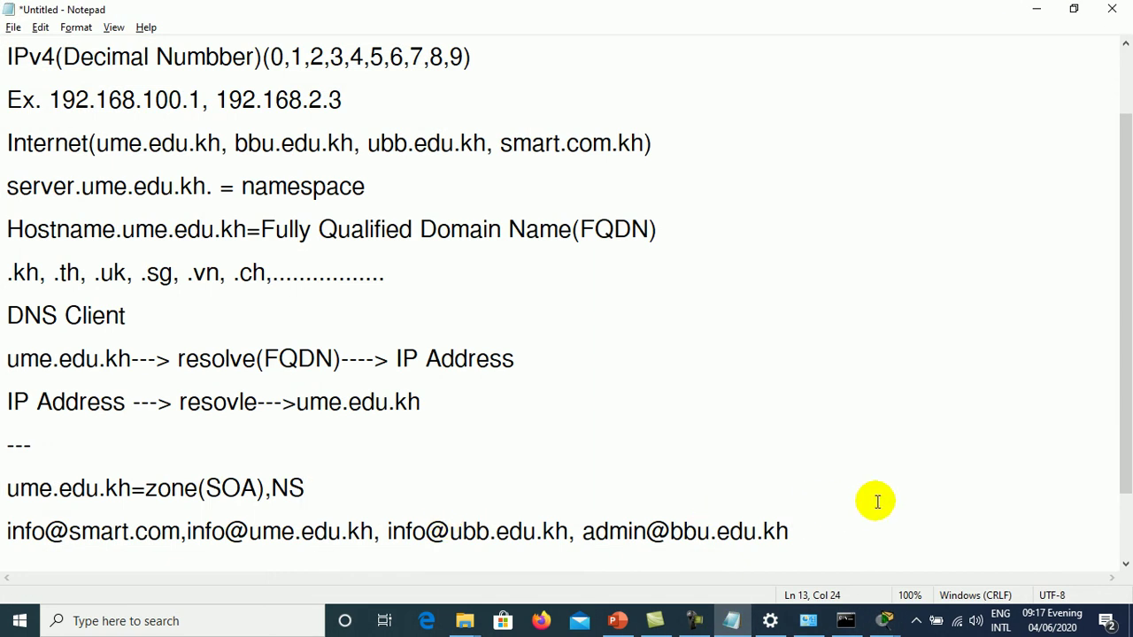
- Type 'nslookup ume.edu.kh' and 'ping ume.edu.kh' on new lines below the --- line
key("Down")
key("Down")
key("Down")
key("Up")
key("Up")
key("Up")
key("Up")
key("Up")
key("Down")
key("End")
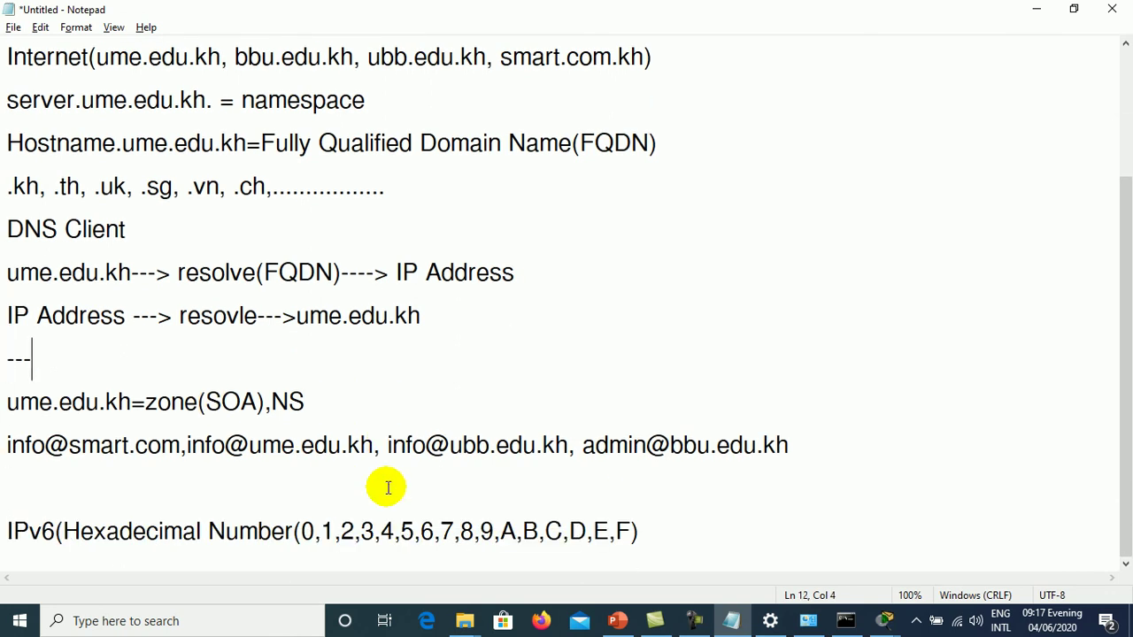
key("Return")
type("nslookup")
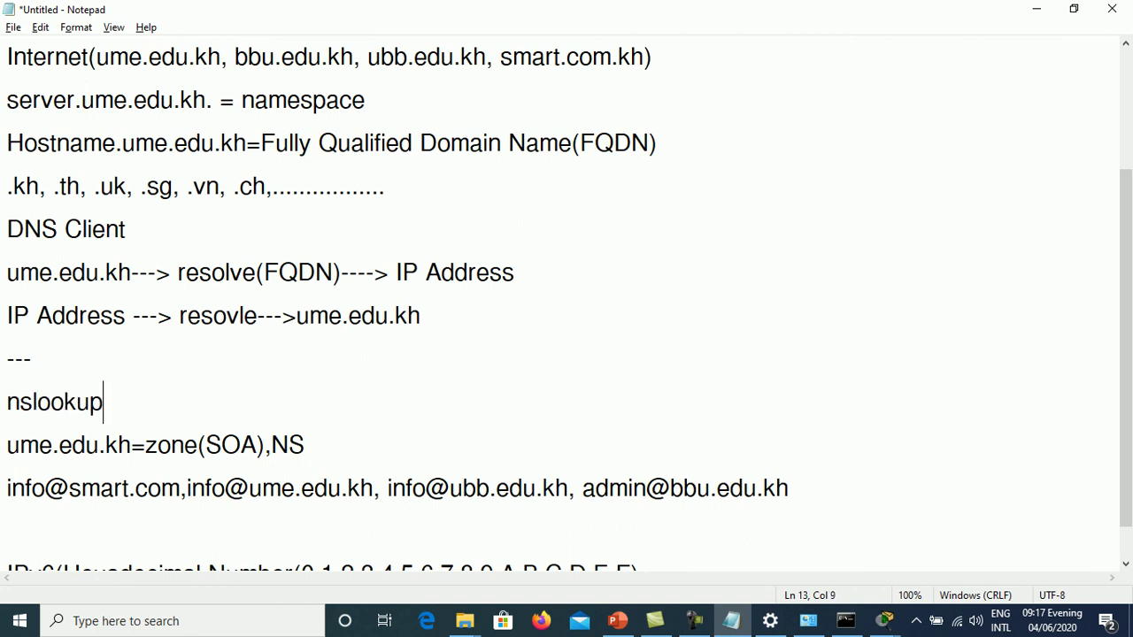
type(" ume.edu.")
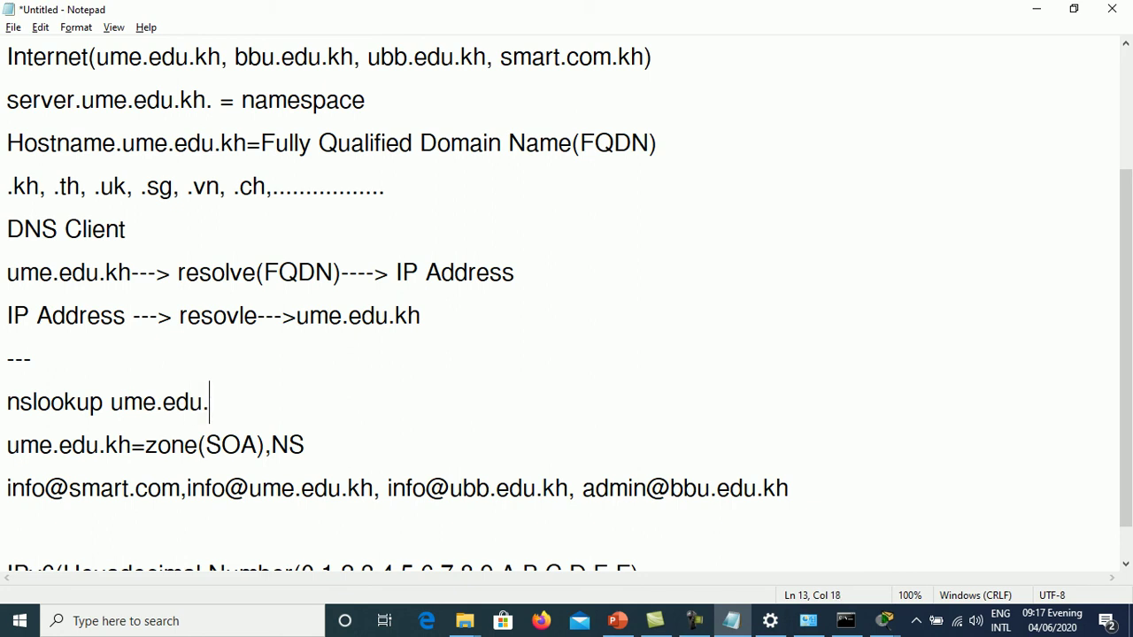
type("kh")
key("Return")
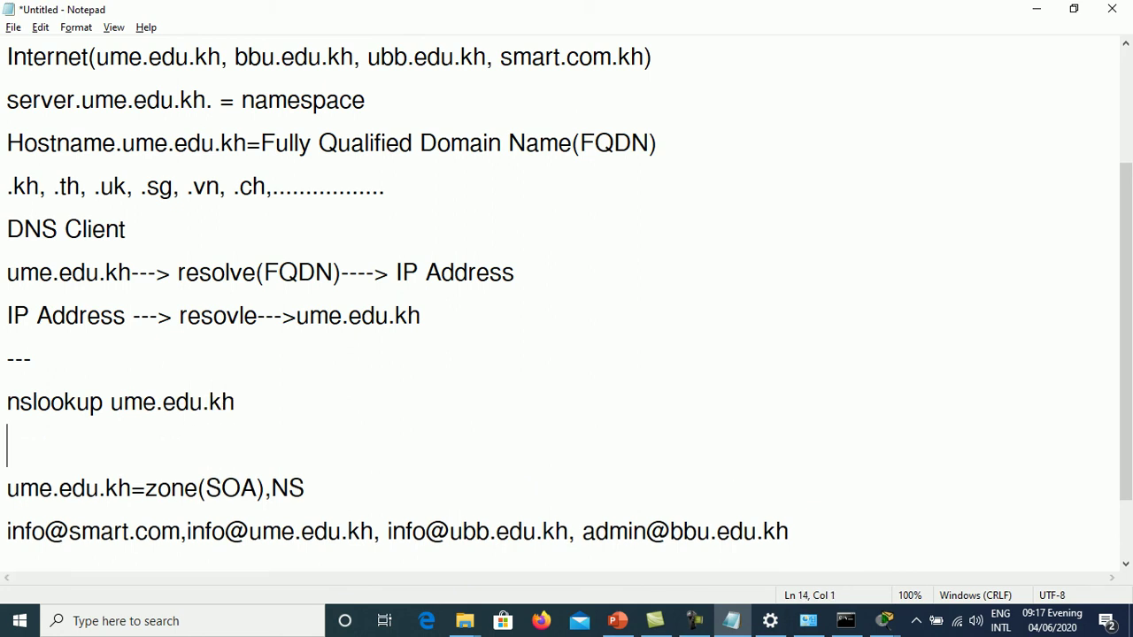
key("Down")
key("Up")
type("ping ")
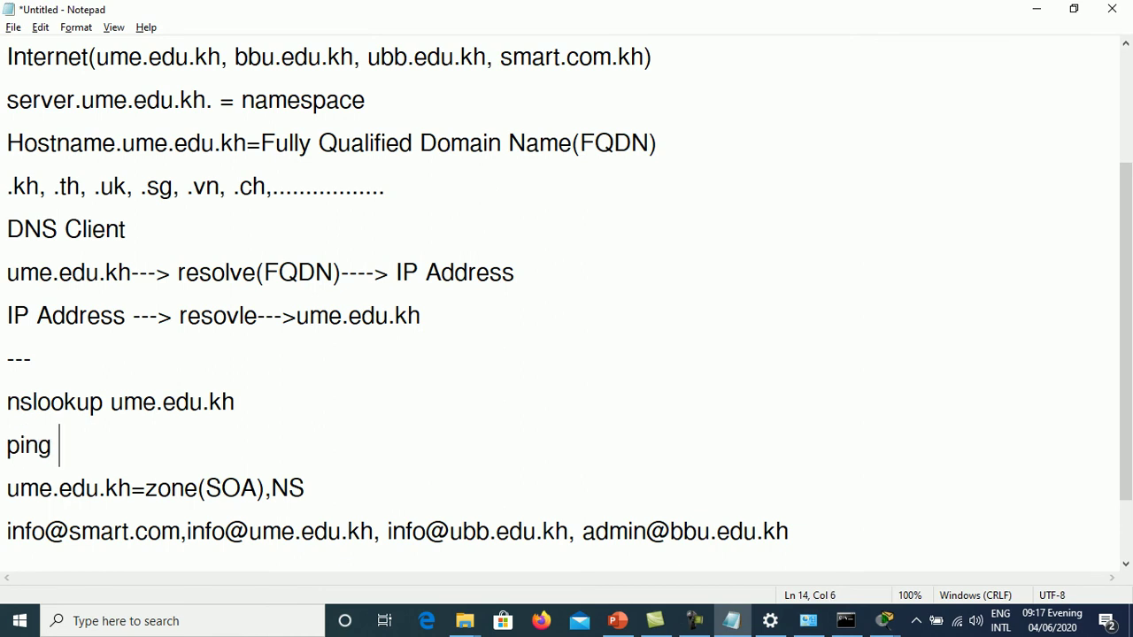
type("ume.edu.kh")
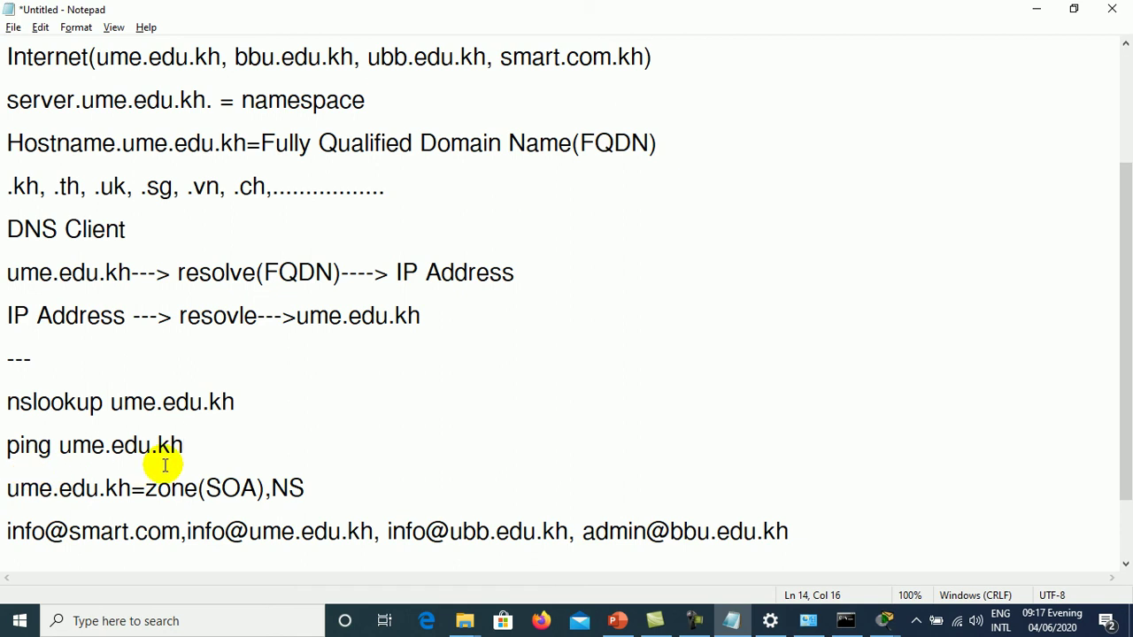
- Move the nslookup and ping lines below the e-mail examples line and remove the leftover empty line
key("Up")
key("Home")
key("Right")
key("Right")
key("Home")
key("shift+Down")
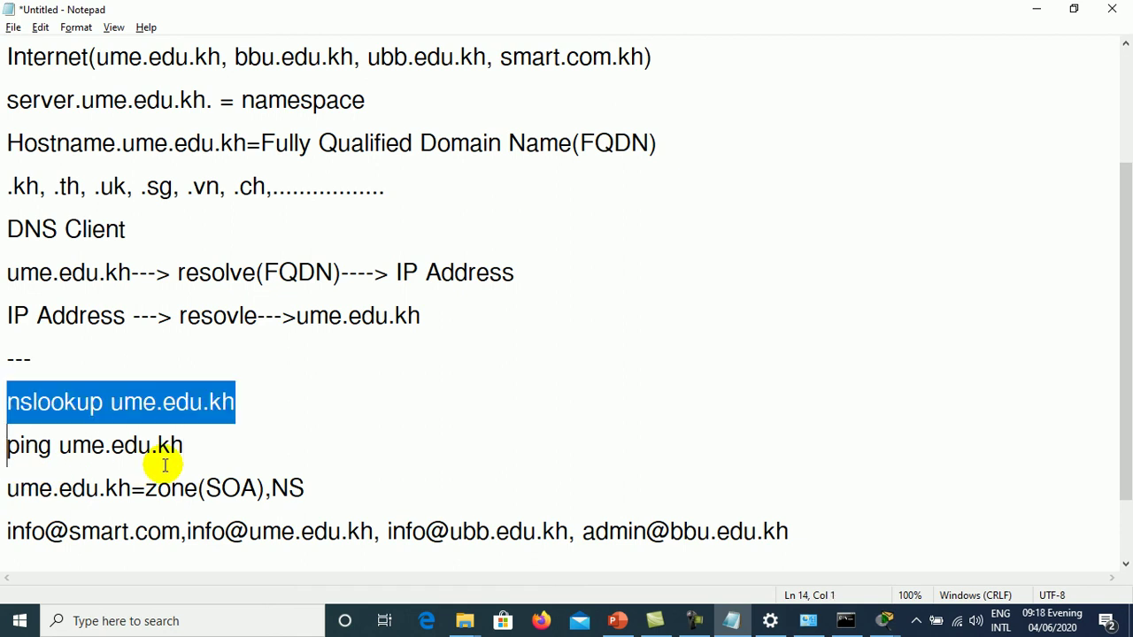
key("shift+End")
key("Delete")
key("Down")
key("Down")
key("Down")
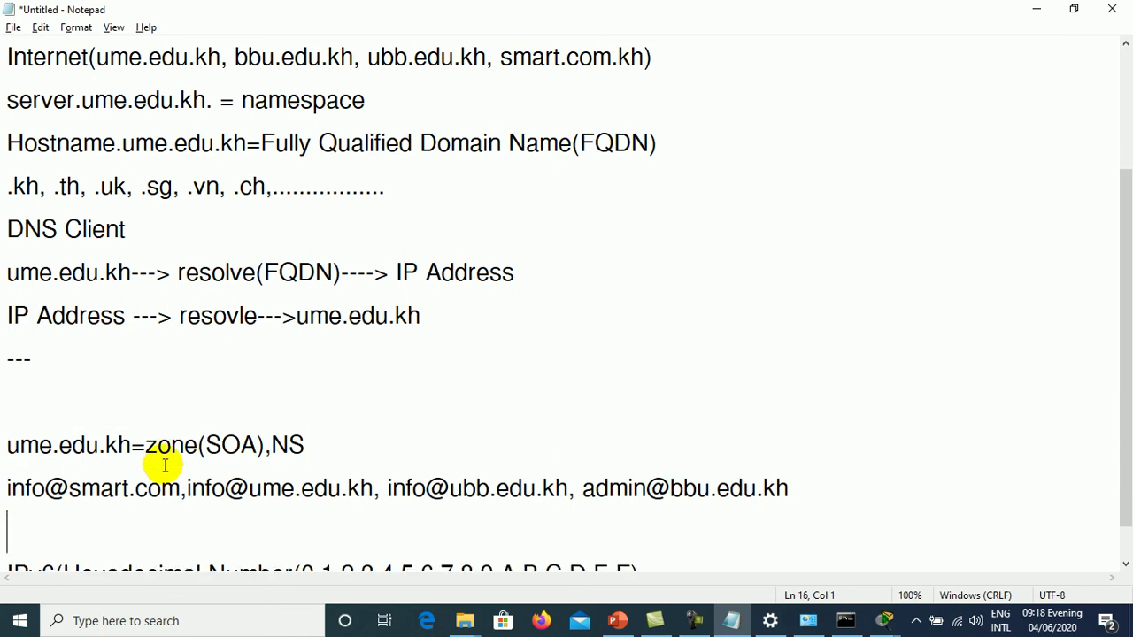
key("Up")
key("ctrl+z")
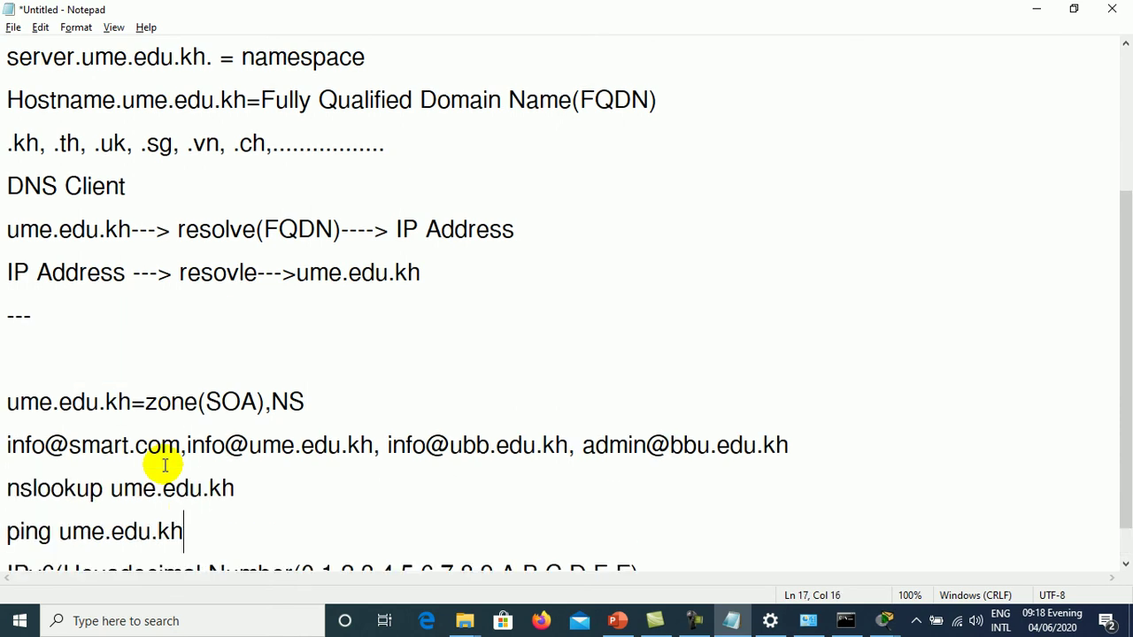
key("Up")
key("Up")
key("Up")
key("Delete")
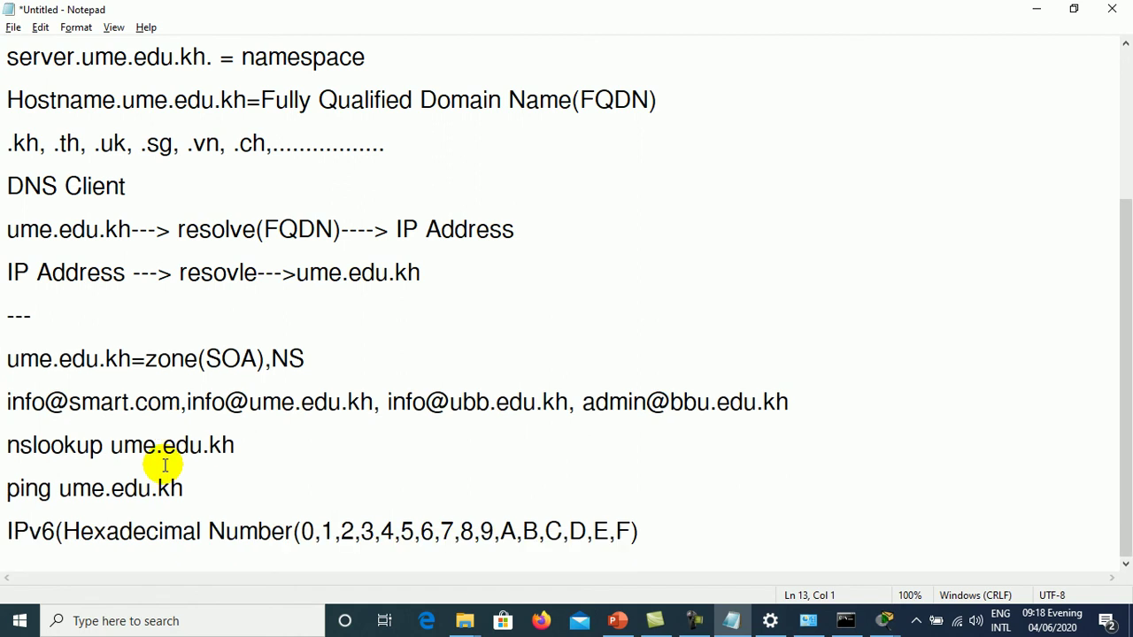
- Add dashed separator lines above the nslookup command and below the ping command
key("Down")
key("Down")
key("Up")
key("End")
key("Return")
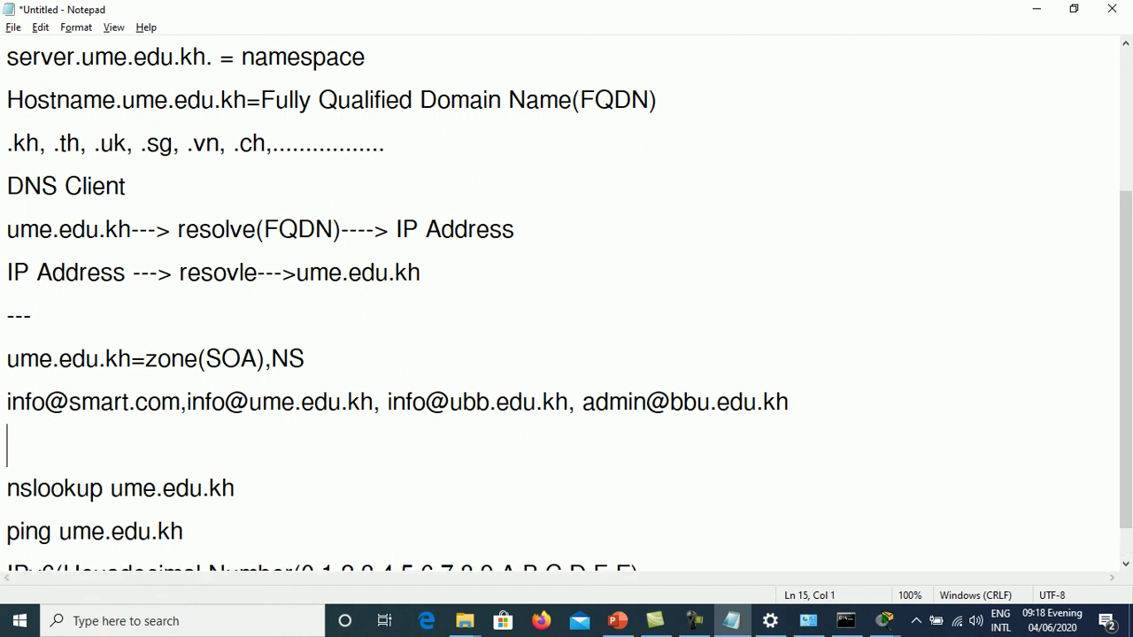
type("-------------")
key("Down")
key("Down")
key("Down")
key("Up")
key("End")
key("Return")
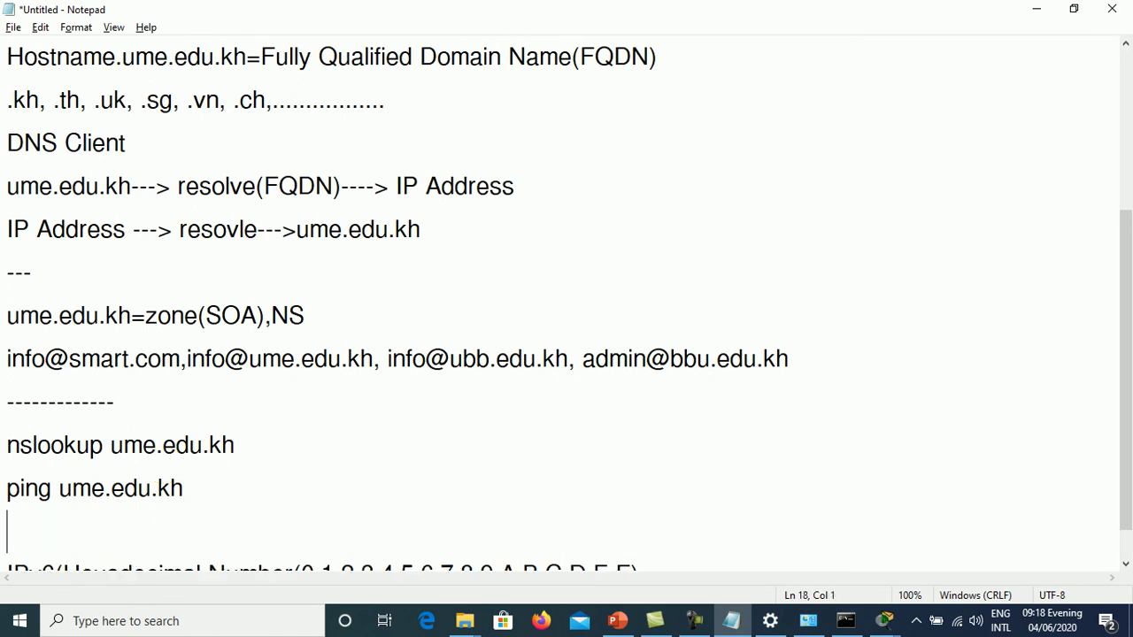
type("--------")
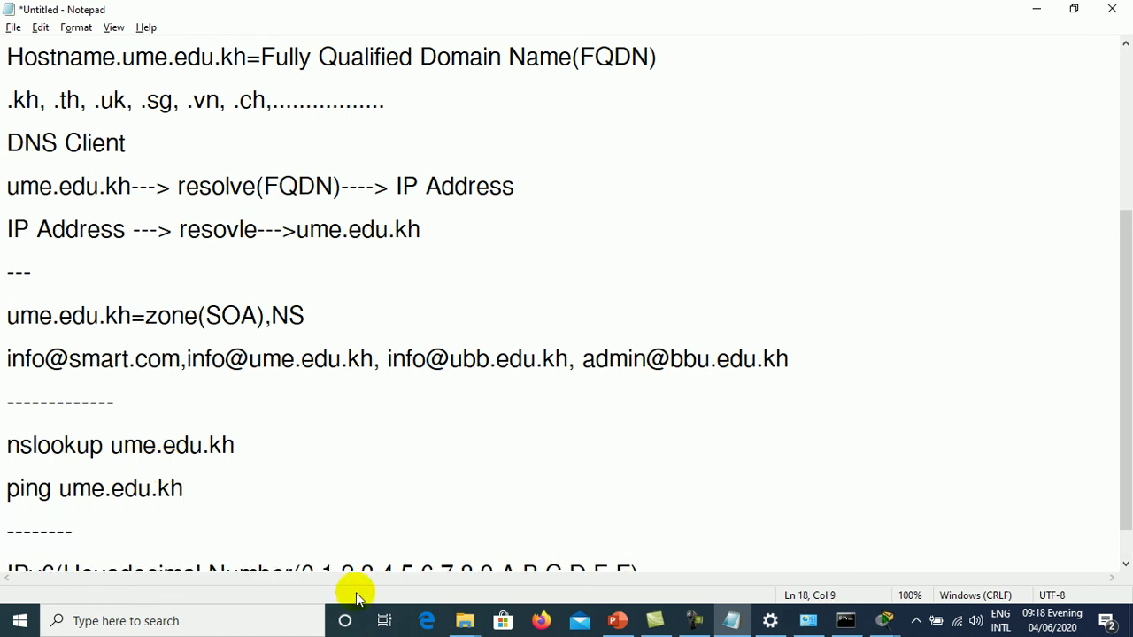
- Review PC0's command prompt output, then close the Command Prompt and the PC0 window
mouse_move(881, 621)
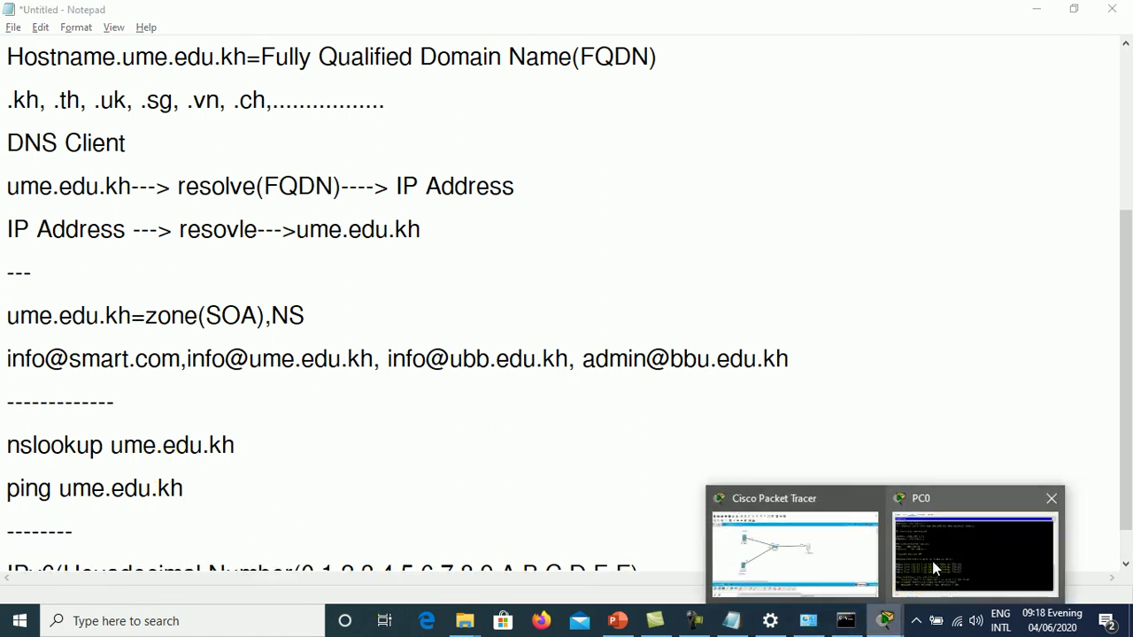
left_click(932, 561)
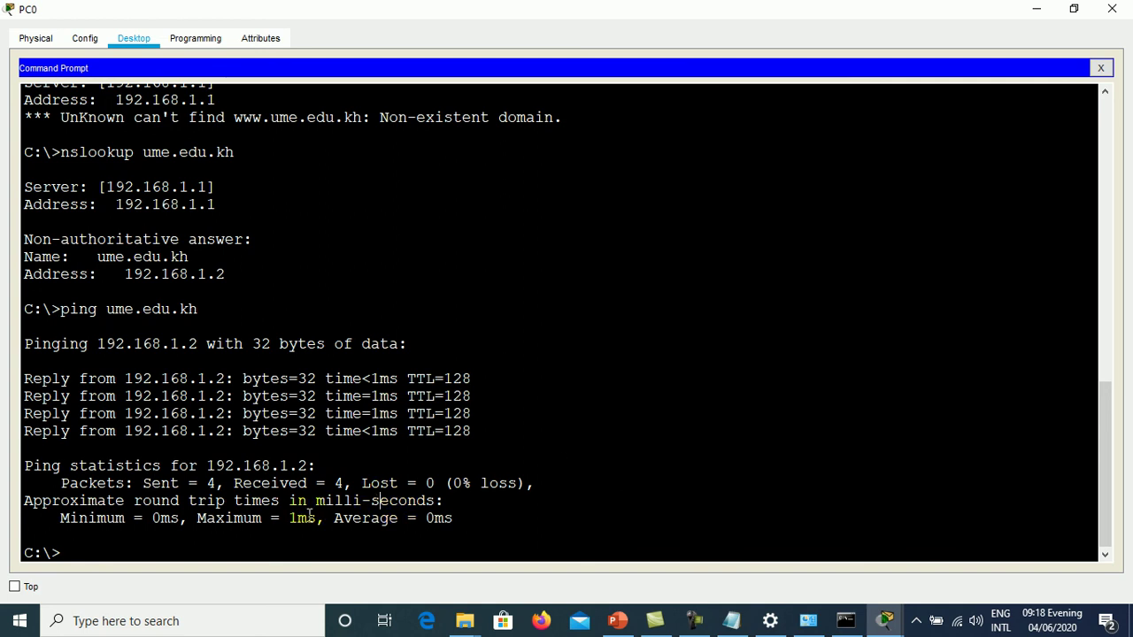
left_click_drag(1118, 447, 1105, 500)
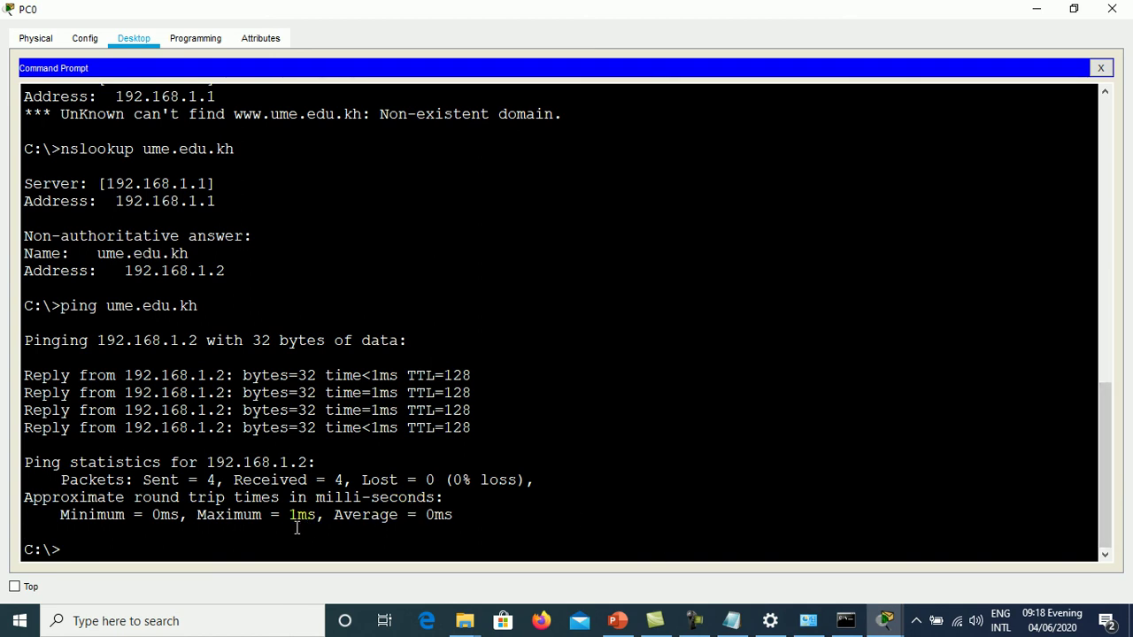
left_click_drag(1107, 430, 1107, 138)
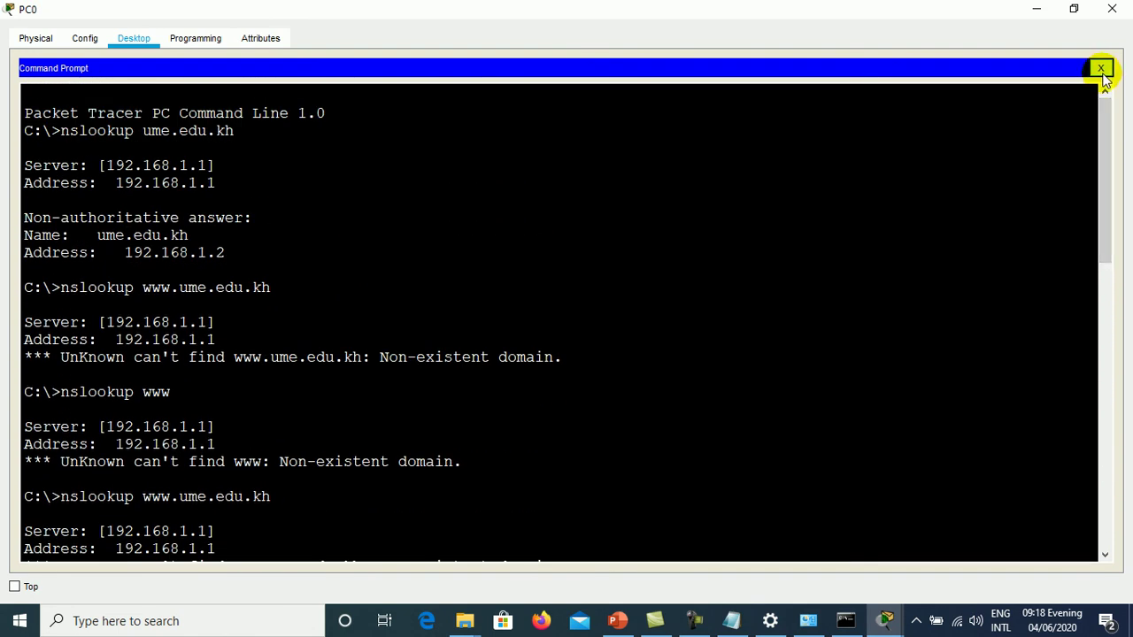
left_click(1101, 69)
left_click(1119, 14)
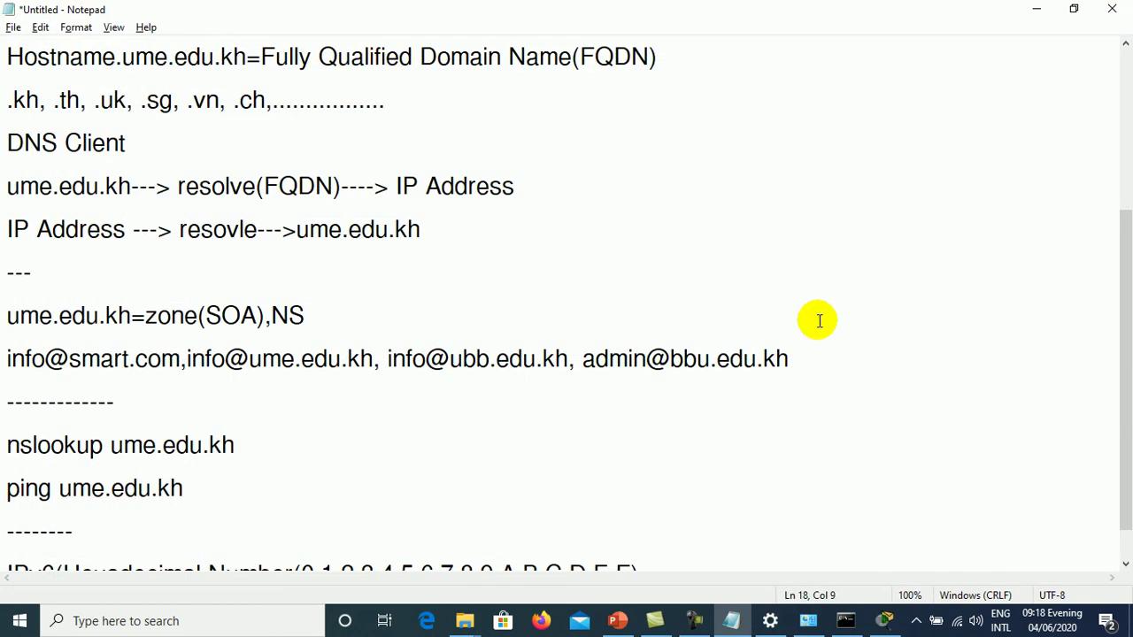
- Start Save As and browse to UME Teaching > Administrator > Network Administrator-2
left_click_drag(1122, 296, 1109, 425)
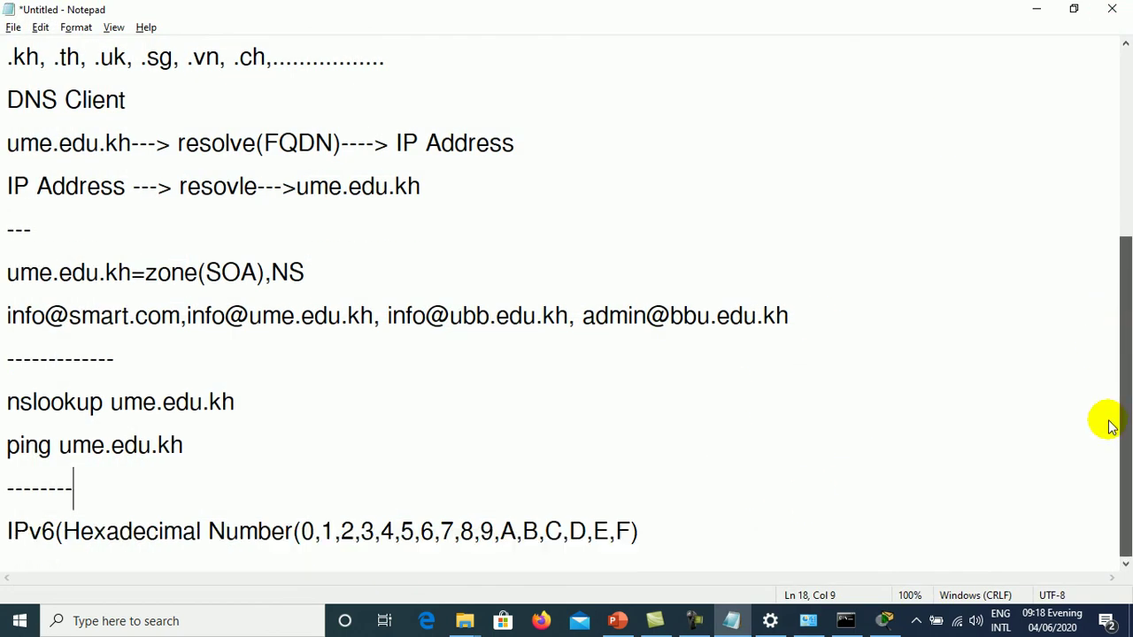
left_click(13, 28)
left_click(38, 120)
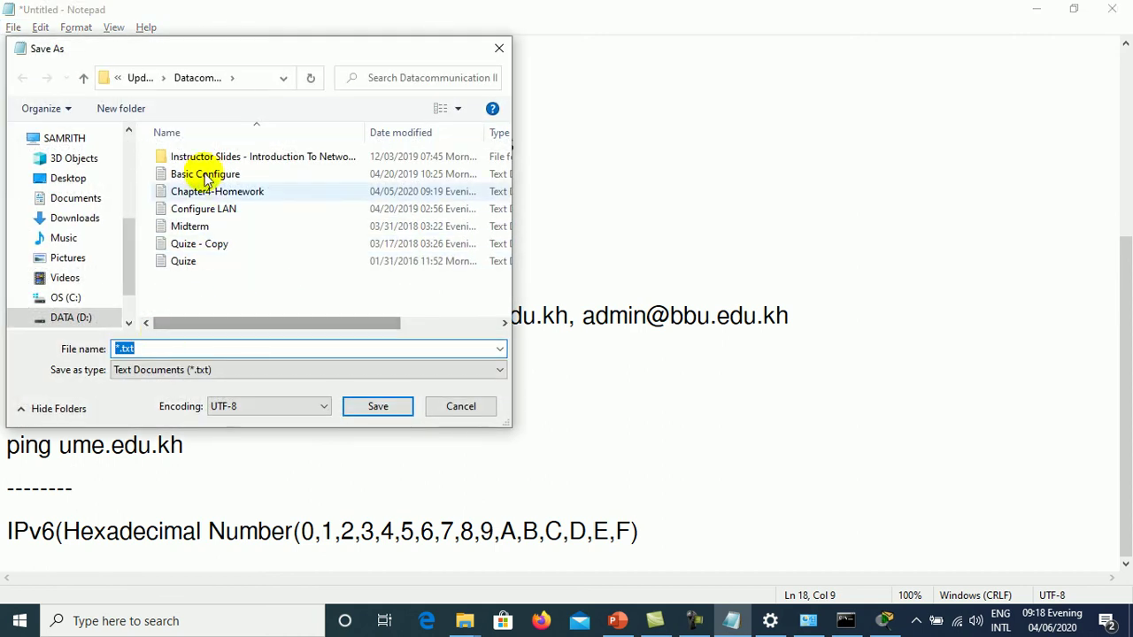
left_click(139, 78)
left_click(135, 78)
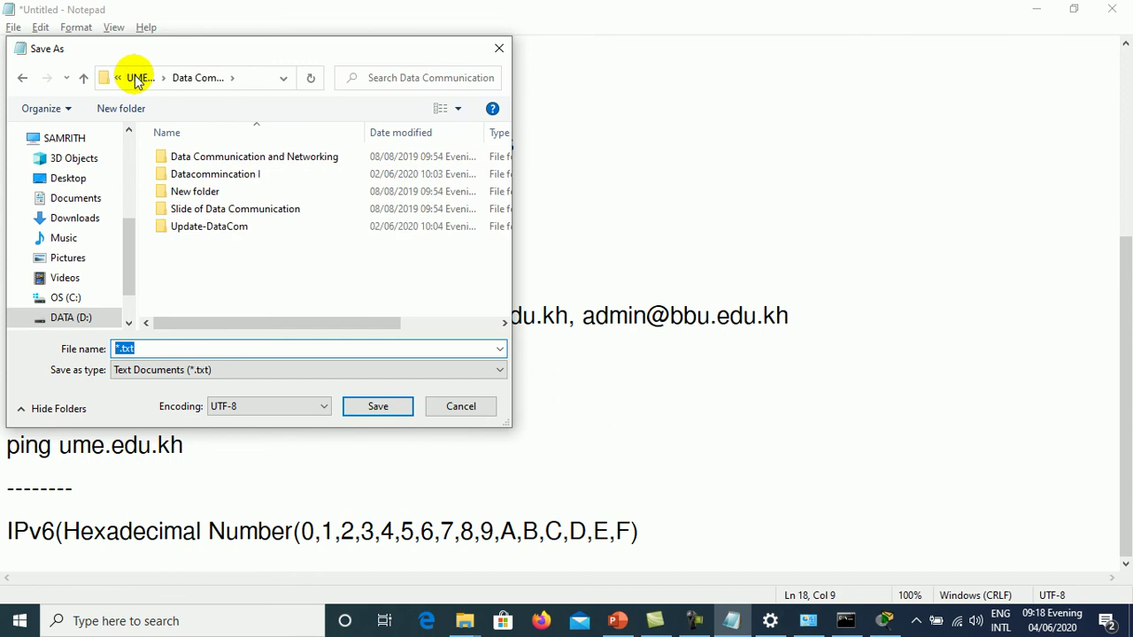
left_click(135, 78)
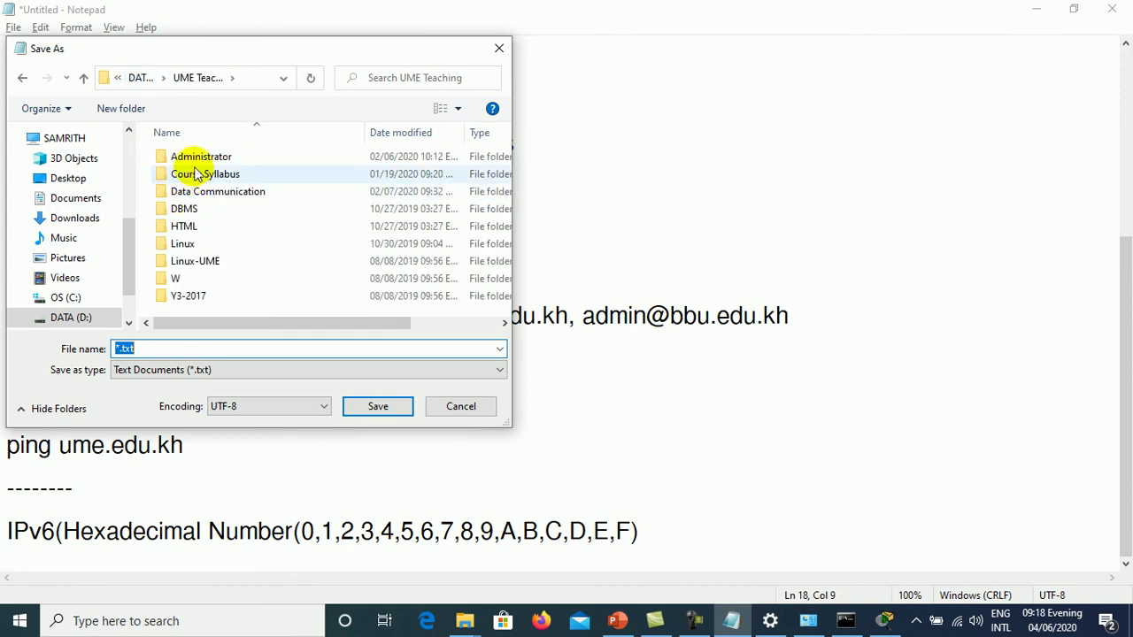
left_click(196, 161)
double_click(196, 161)
left_click(208, 174)
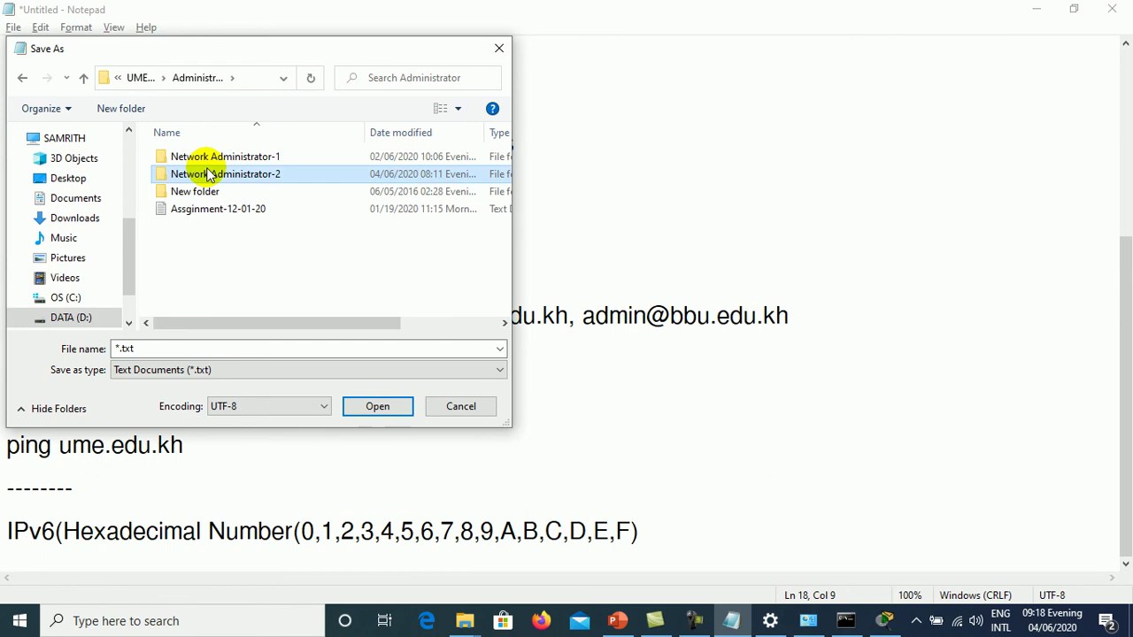
double_click(208, 175)
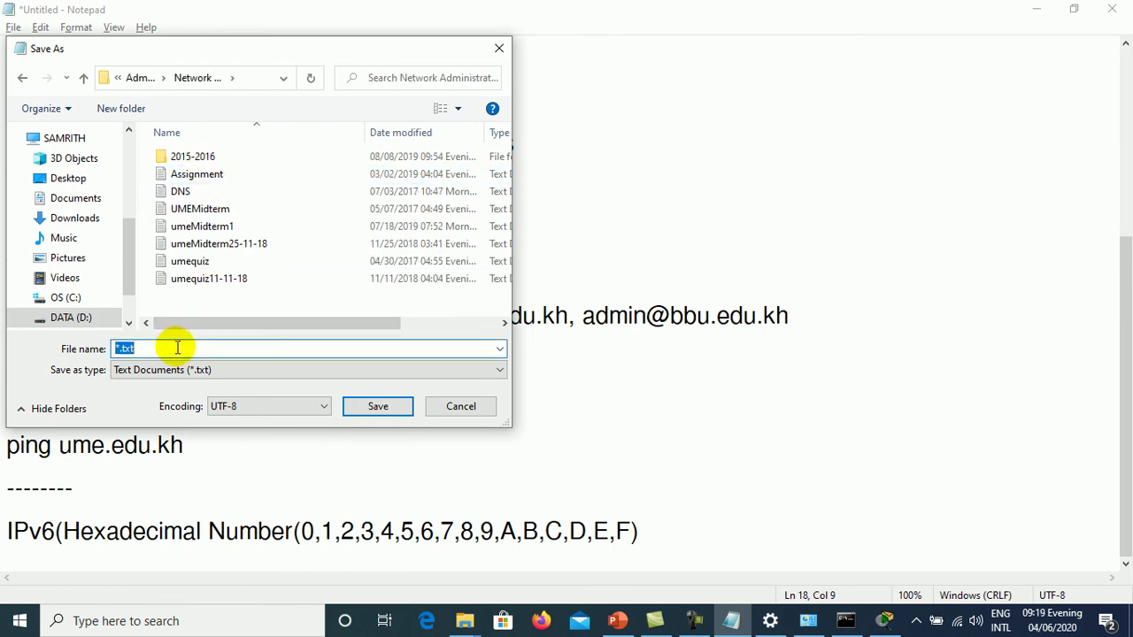
- Save the notes in that folder with the file name test
type("homework")
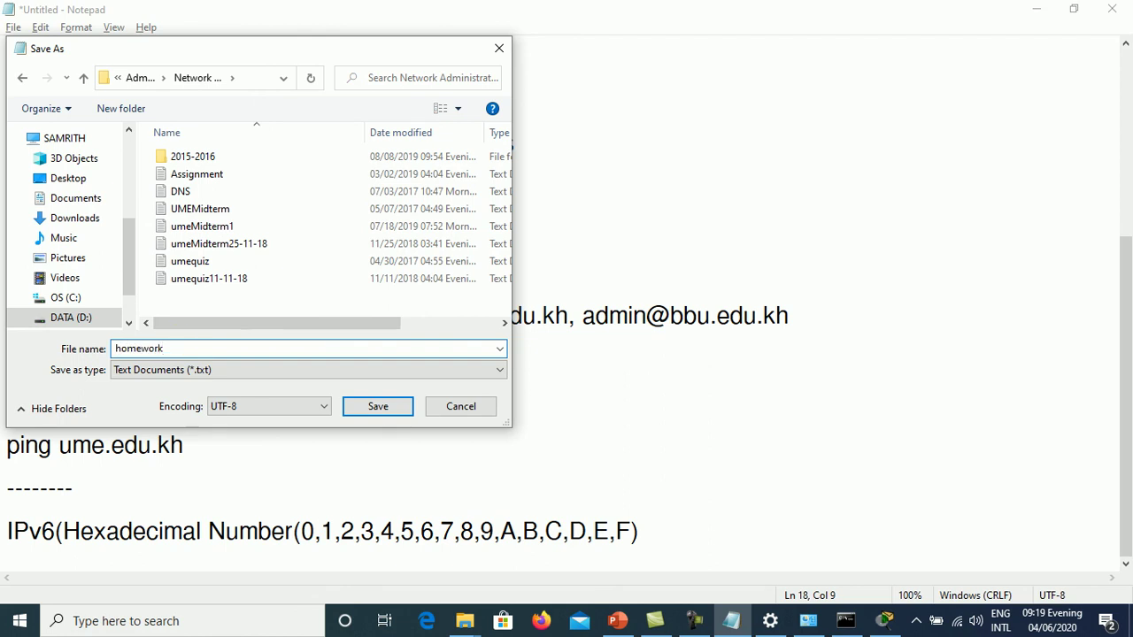
key("BackSpace")
key("BackSpace")
key("BackSpace")
key("BackSpace")
key("BackSpace")
key("BackSpace")
key("BackSpace")
key("BackSpace")
key("Return")
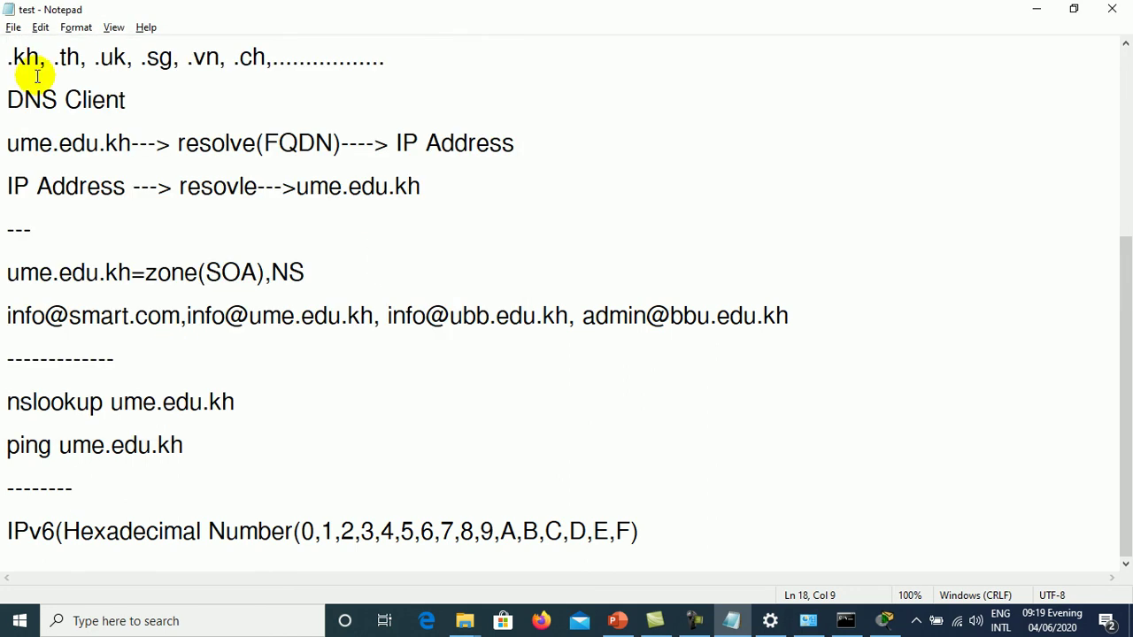
- Create a new document headed 'Homework' with a --- line beneath it
left_click(14, 27)
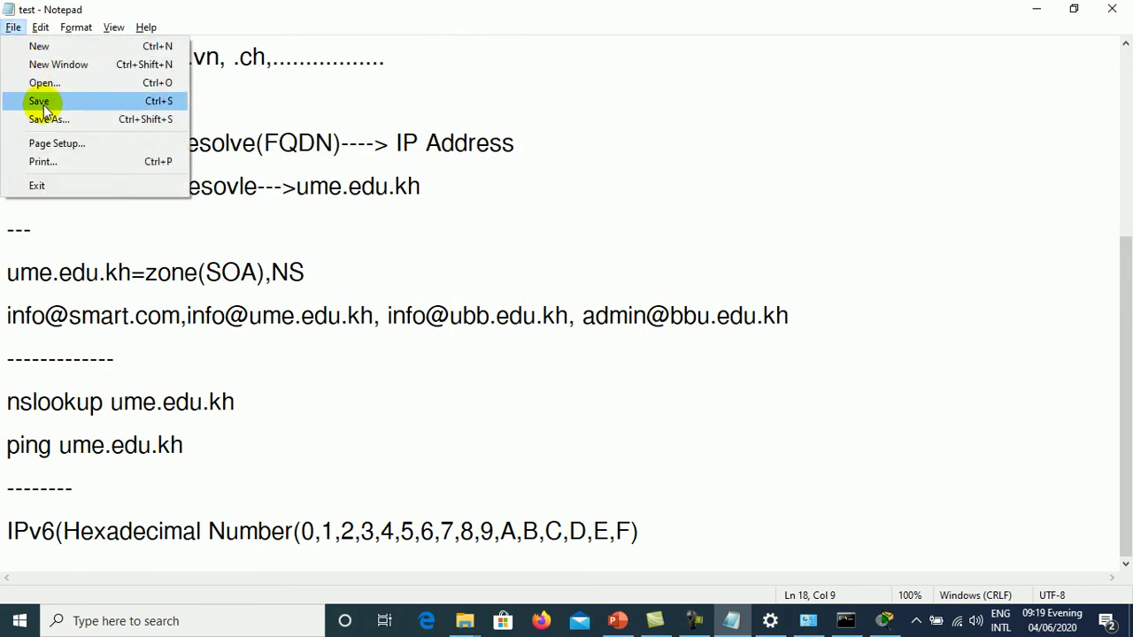
left_click(40, 47)
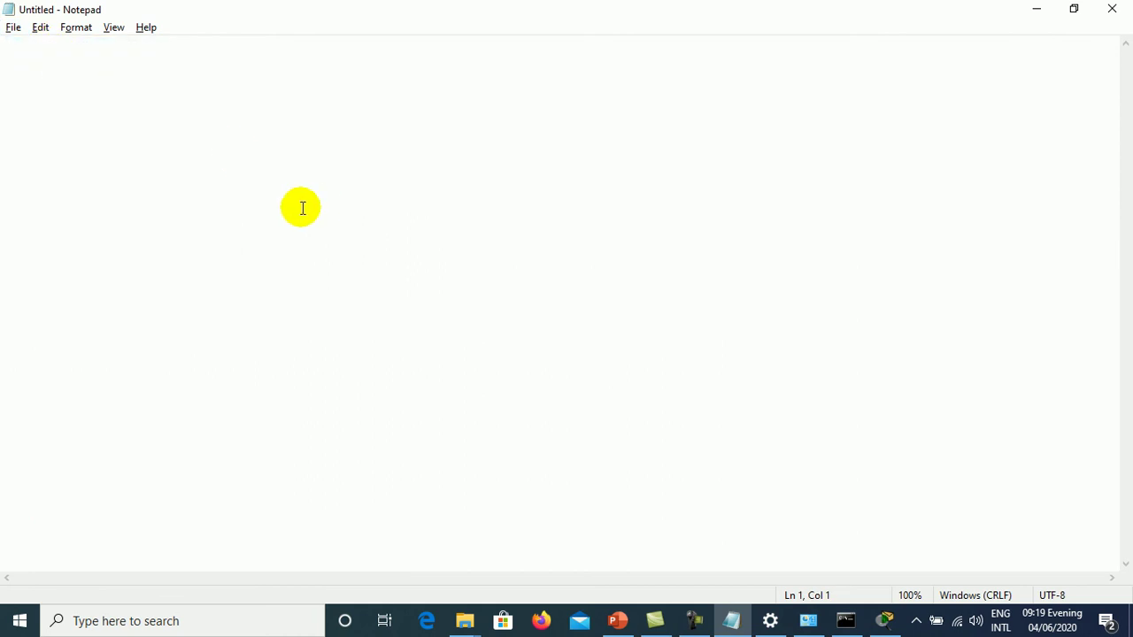
type("1")
key("BackSpace")
type("HOm")
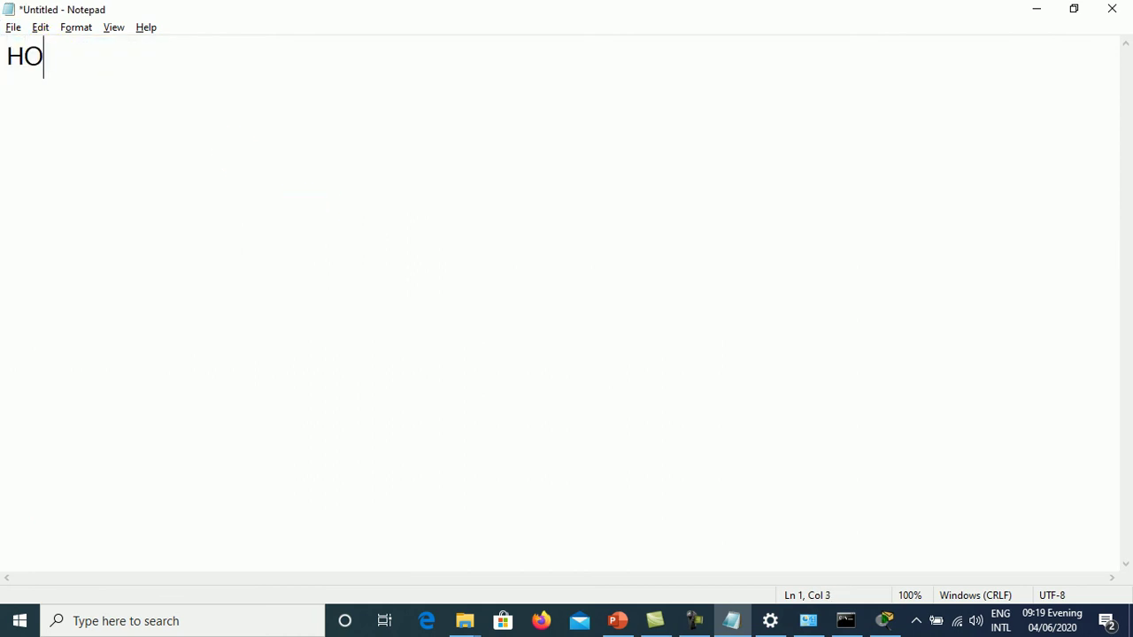
key("BackSpace")
key("BackSpace")
type("omework")
key("Return")
type("---")
key("Return")
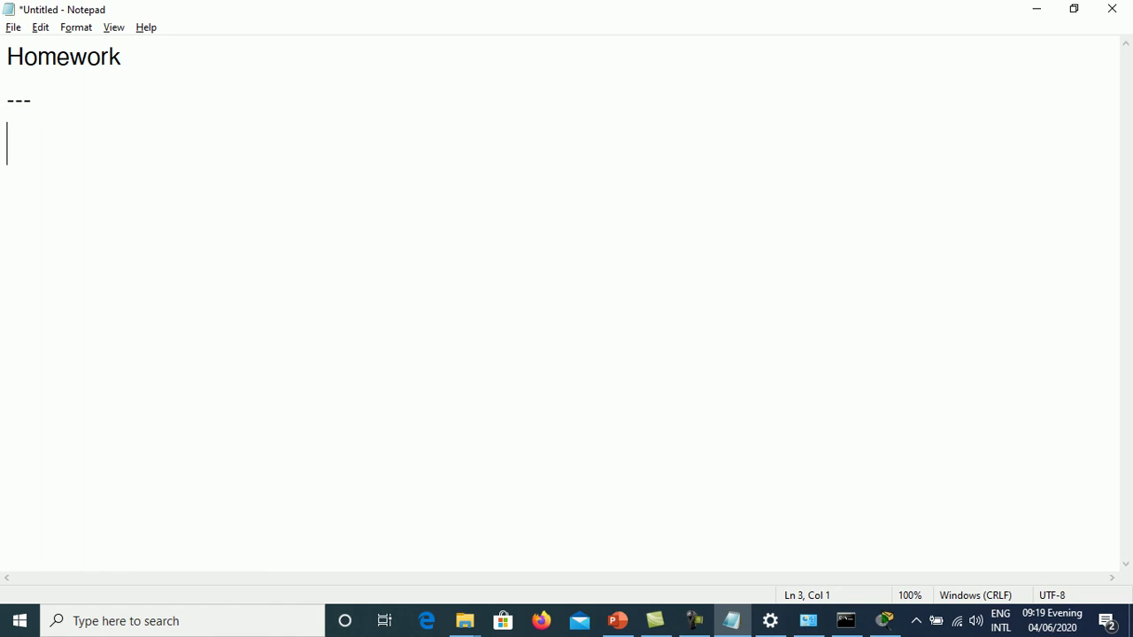
- Write question 1 in Khmer asking what DNS is, ending with a question mark
type("1. ñ")
type("ូច")
key("BackSpace")
type("ចម្តេចដែល")
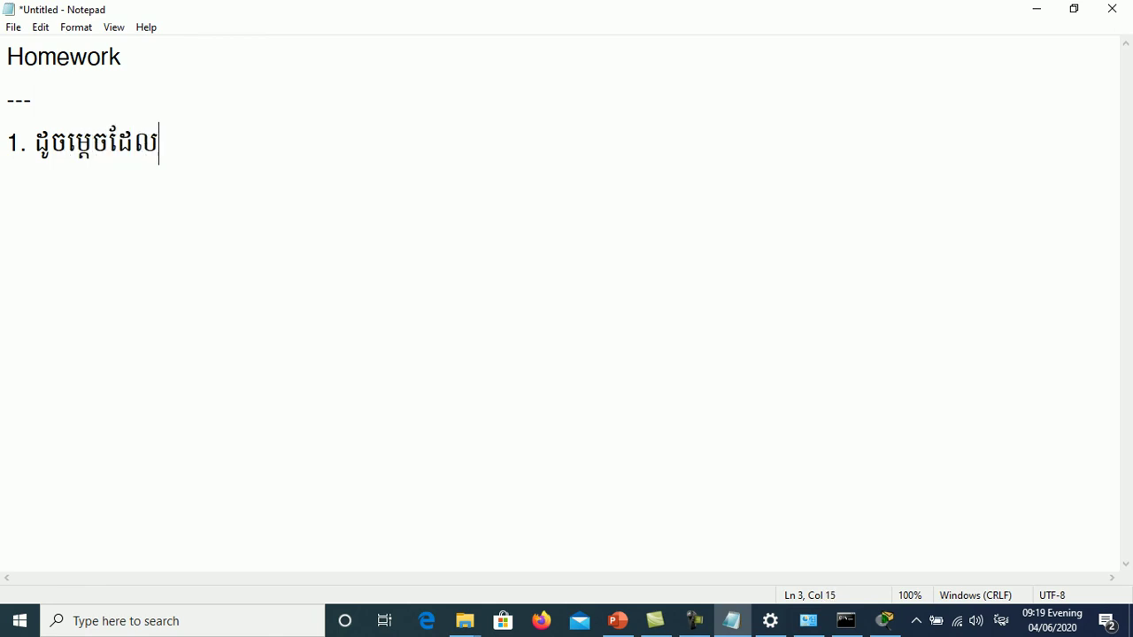
type("ហៅថា")
key("super+space")
type("D")
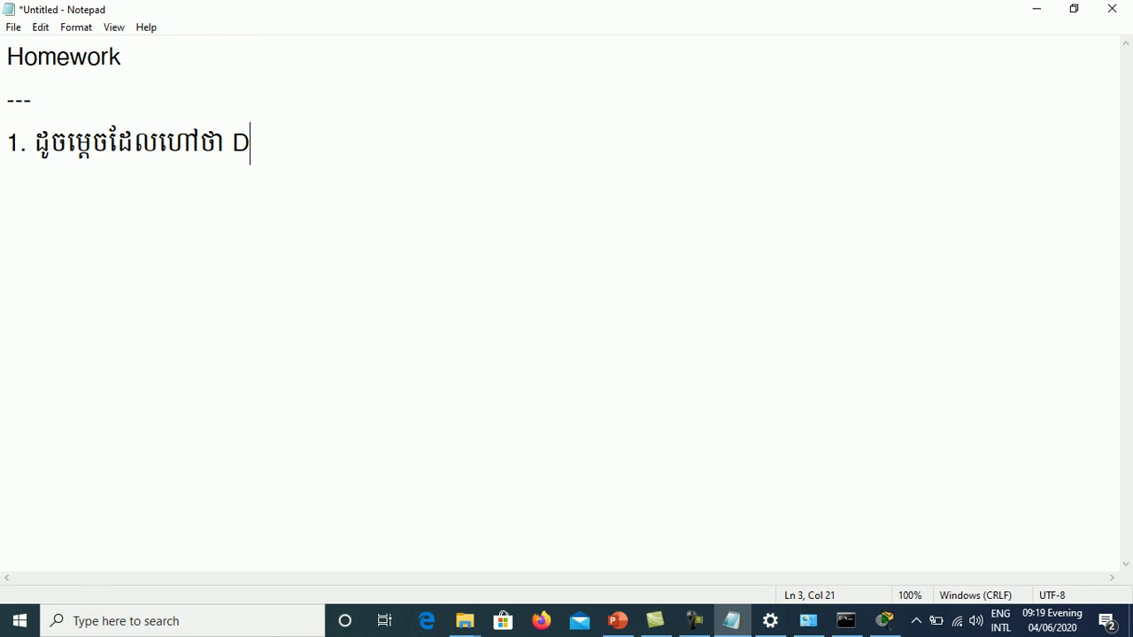
type("NS")
key("Return")
key("Up")
key("End")
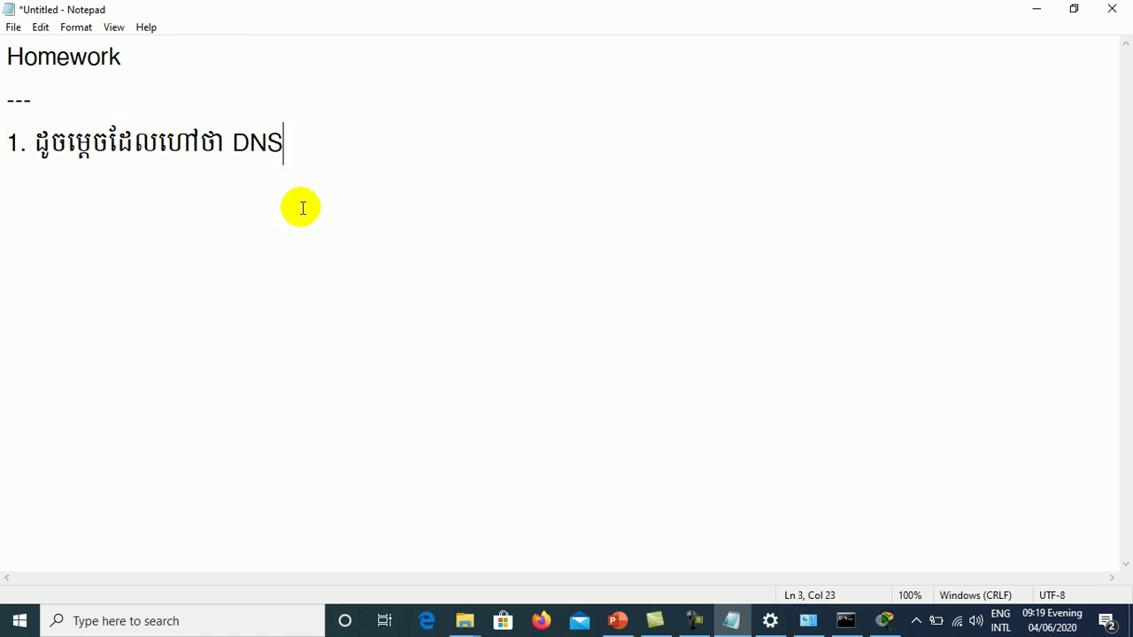
type("?")
key("Down")
- Write question 2 in Khmer asking what a DNS Resolver is
type("2")
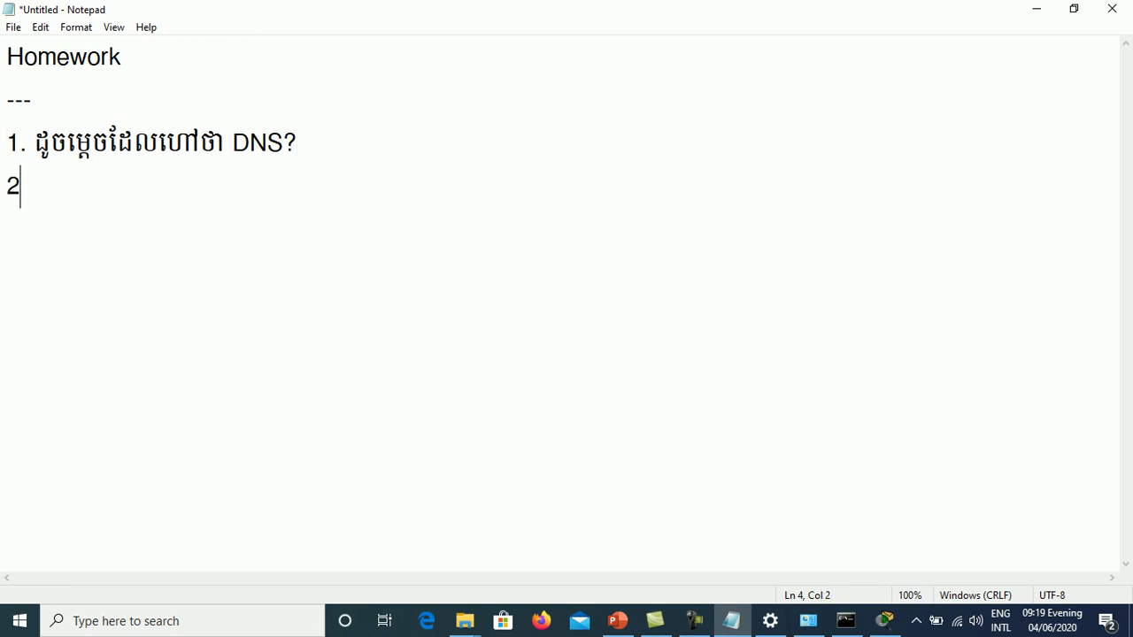
type(". ")
type("ដ")
key("BackSpace")
type("ដូម")
key("BackSpace")
type("ចម្តេចដ")
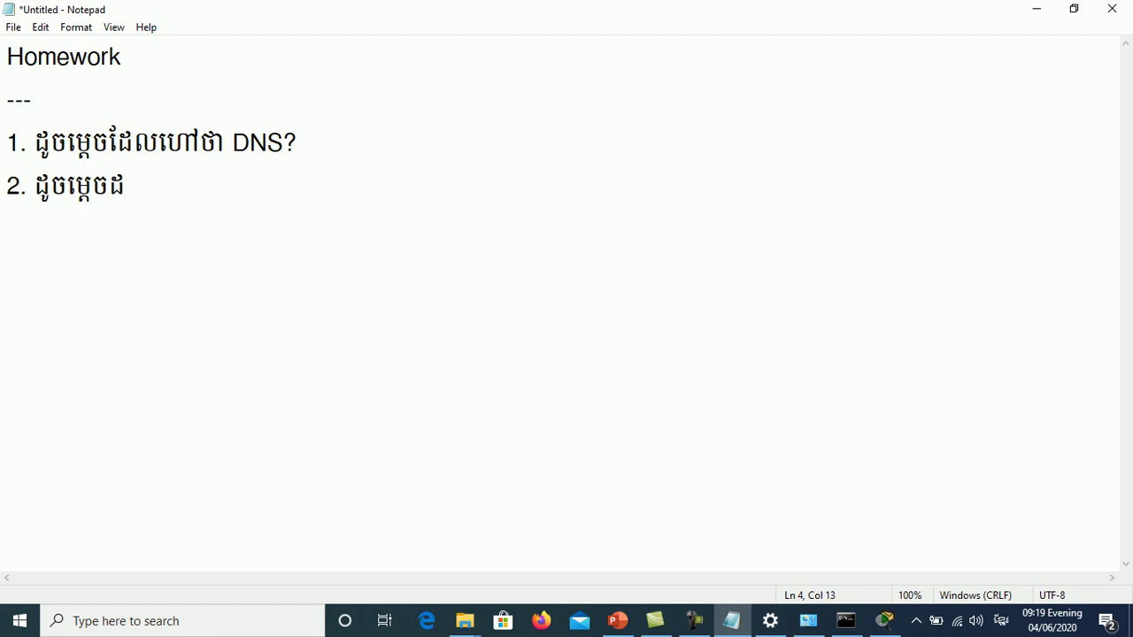
type("ែលហៅថា")
key("alt+shift")
type("DNS Reso")
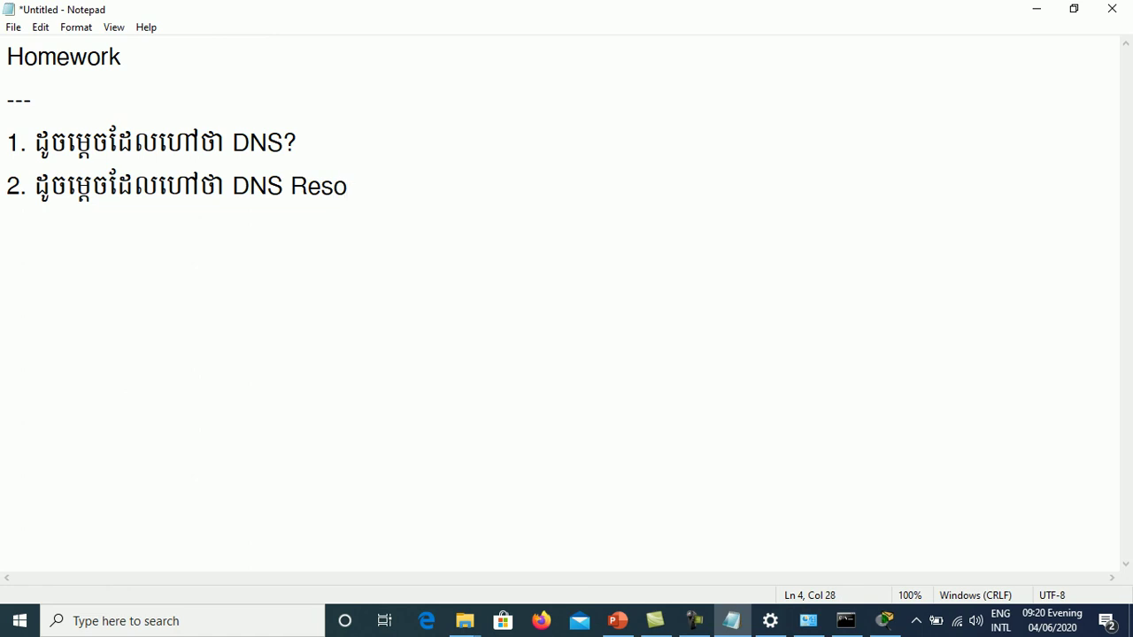
type("lver")
key("Return")
- Begin question 3 with '3. តើ' in Khmer
type("3. ")
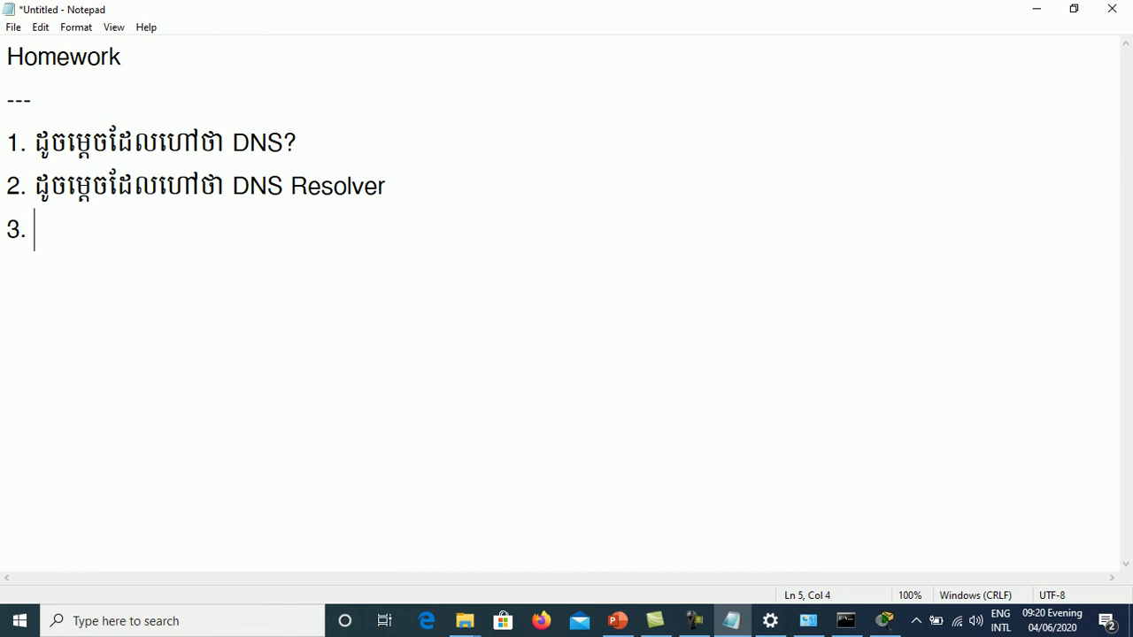
type("d")
key("BackSpace")
type("t")
key("BackSpace")
key("alt+shift")
type("តើ")
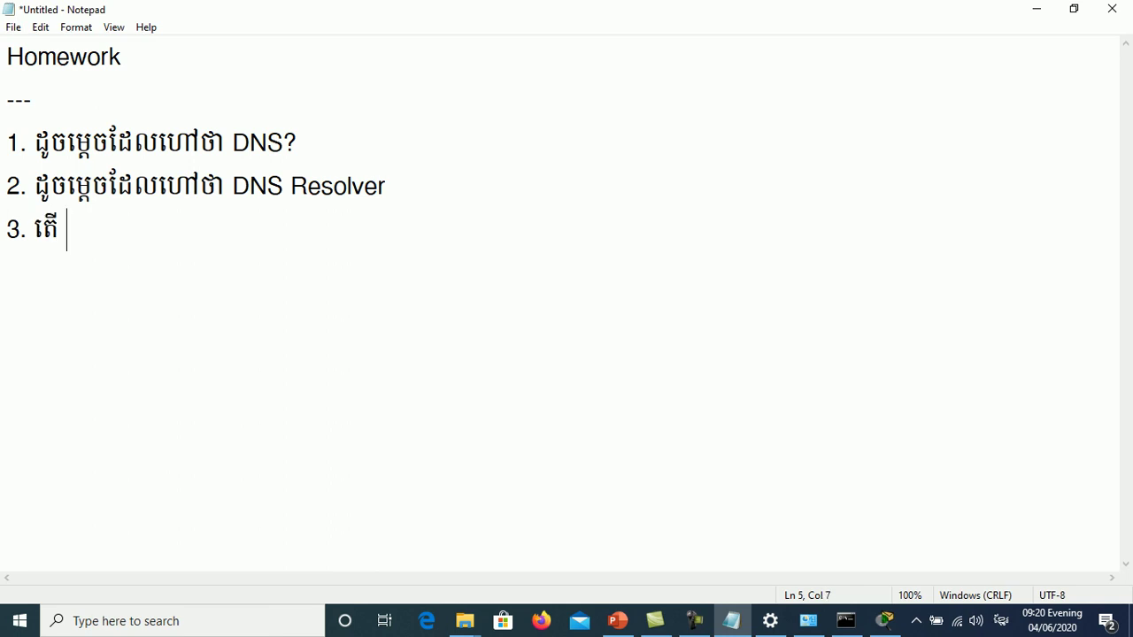